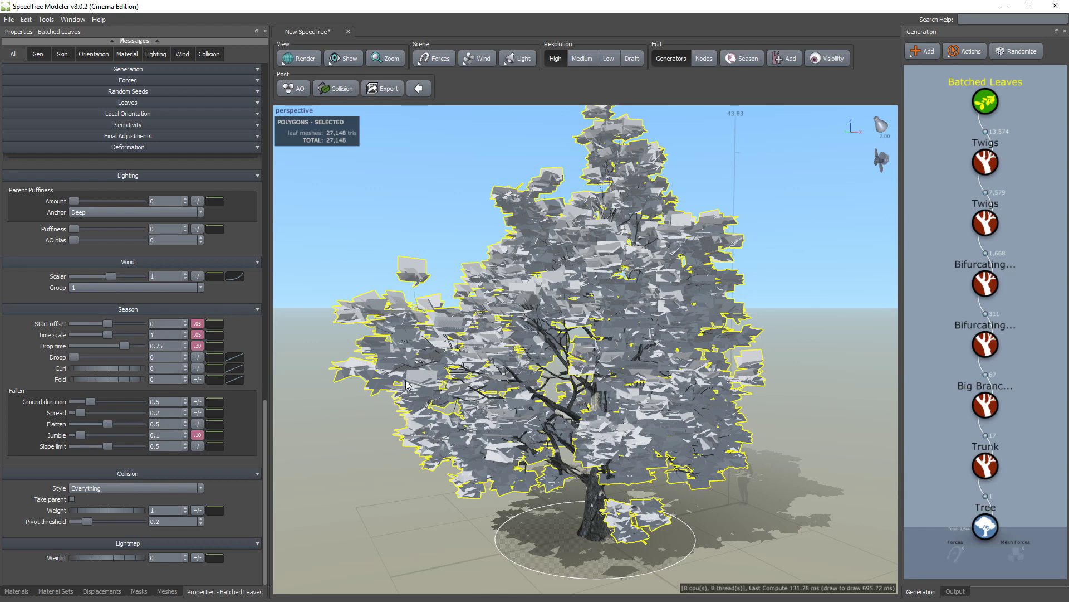
Create a new material named "leaf" and make it the active material.
left_click(16, 591)
left_click(234, 45)
left_click(420, 222)
double_click(460, 228)
type("leaf")
left_click(519, 301)
left_click(611, 394)
left_click(62, 45)
left_click(71, 62)
Load the leaf color texture into the leaf material, accept the detected maps for the other slots, and toggle its two-sided setting.
left_click(23, 292)
double_click(453, 161)
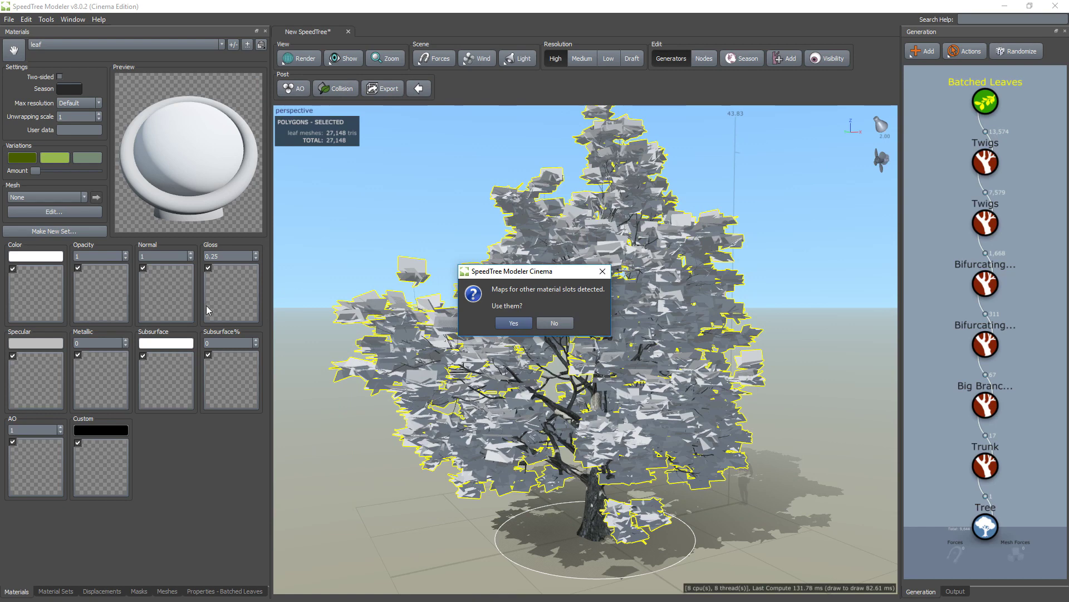
left_click(513, 323)
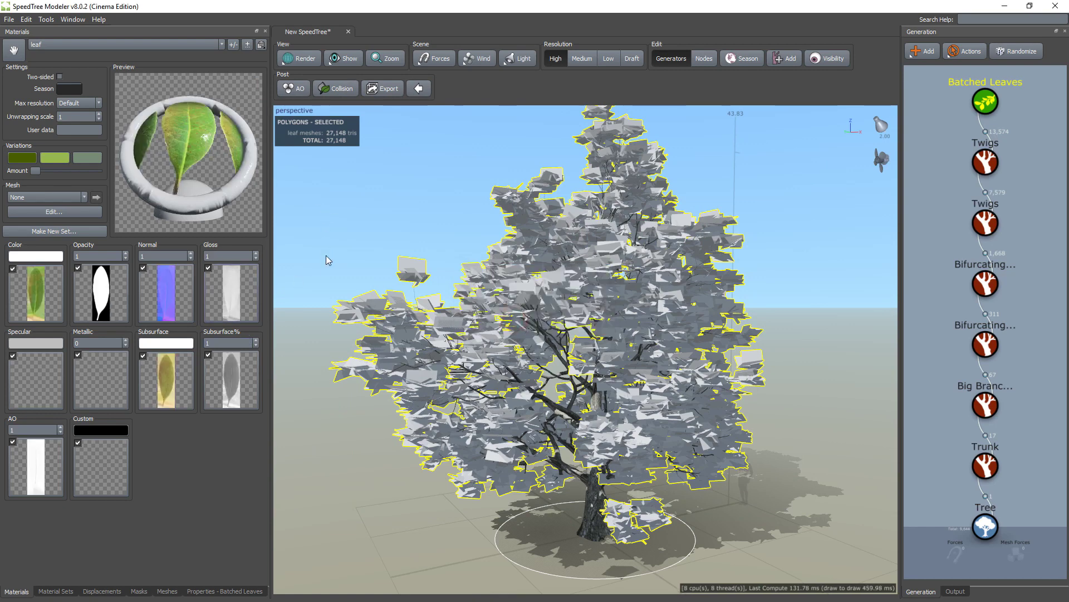
left_click(60, 78)
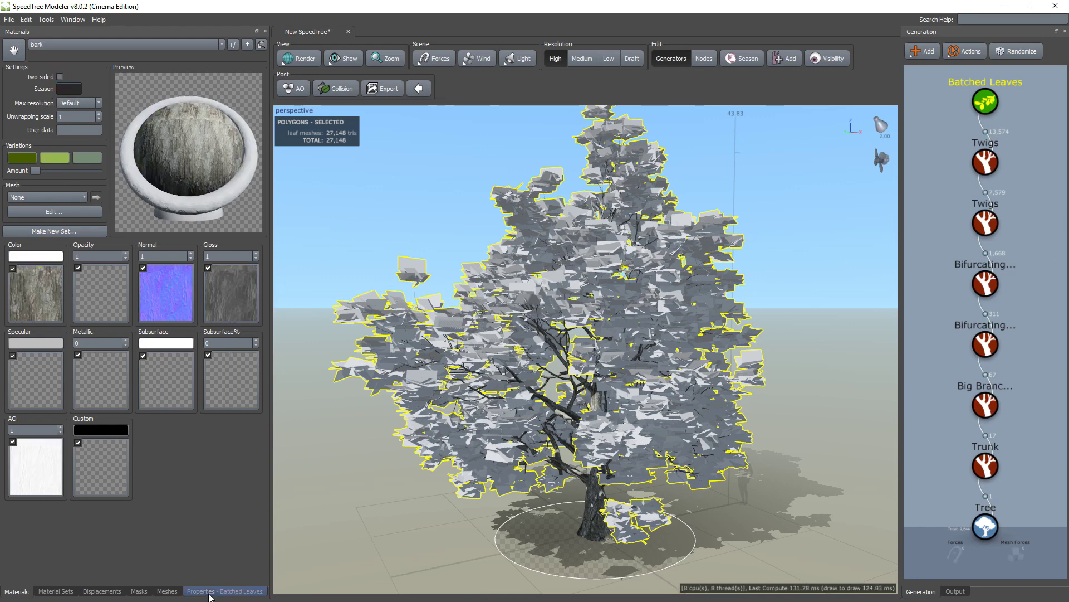
Assign the leaf material to the Batched Leaves generator's leaf type.
left_click(209, 591)
left_click(136, 92)
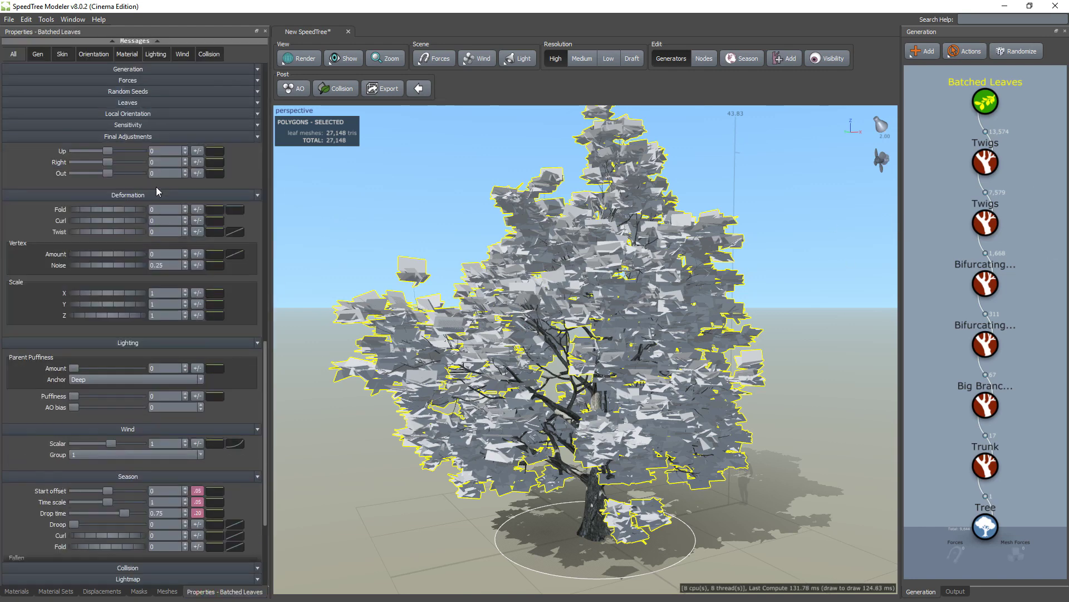
scroll(125, 303, "up", 5)
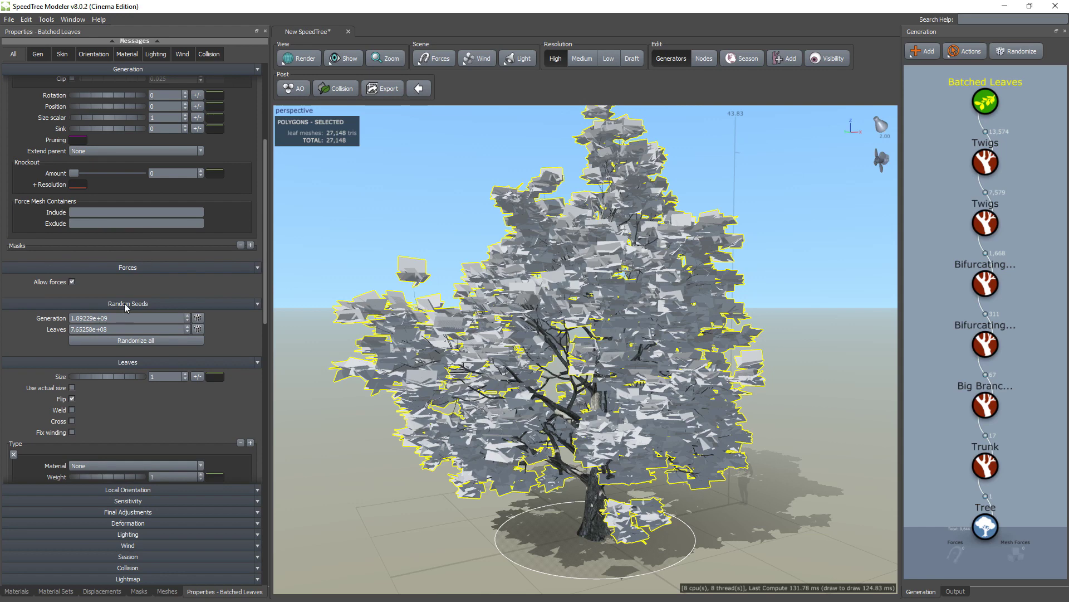
scroll(83, 403, "down", 2)
scroll(46, 393, "down", 1)
left_click(127, 365)
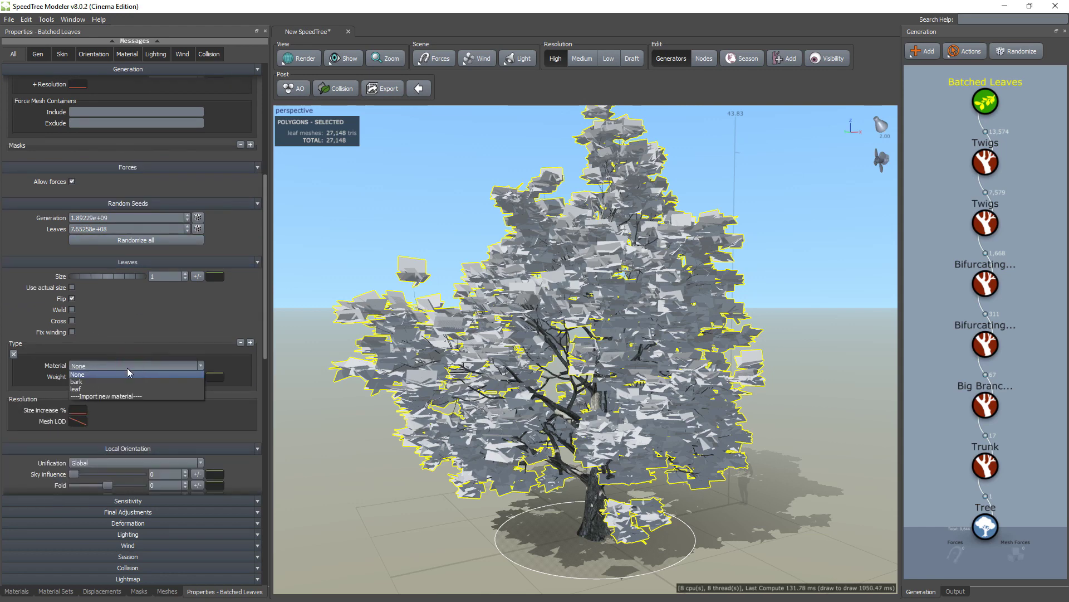
left_click(111, 387)
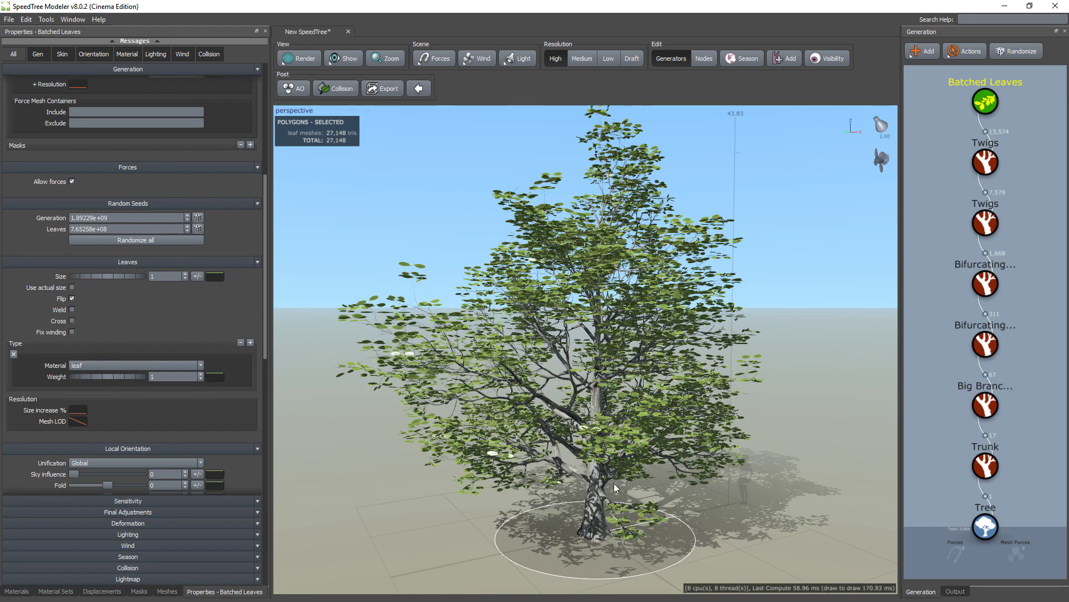
Open the leaf material's cutout mesh for editing and reposition its editor window.
left_click_drag(520, 289, 763, 343)
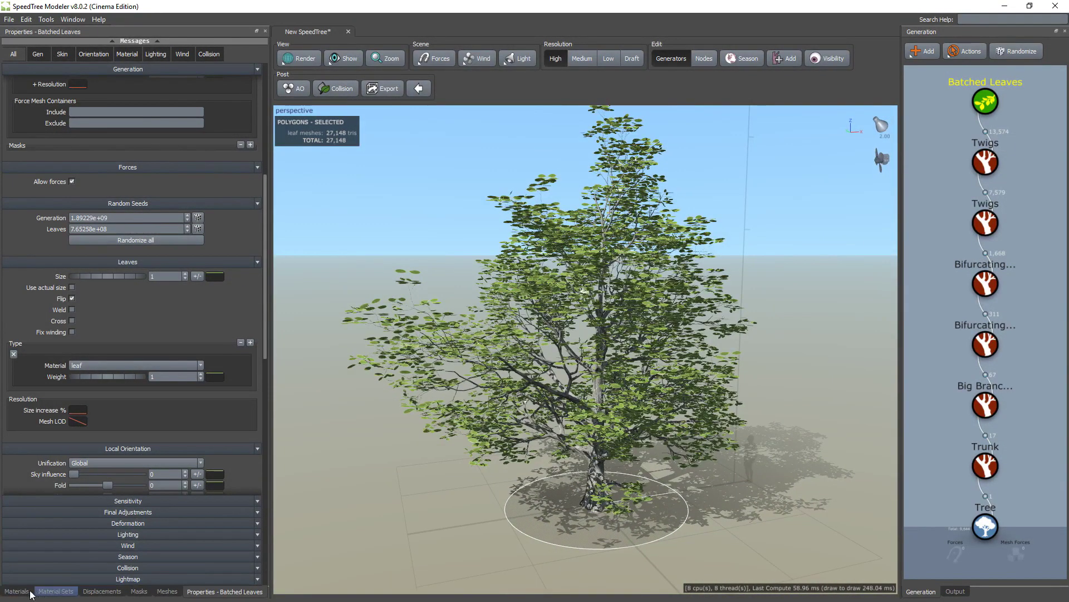
left_click(22, 591)
left_click(70, 214)
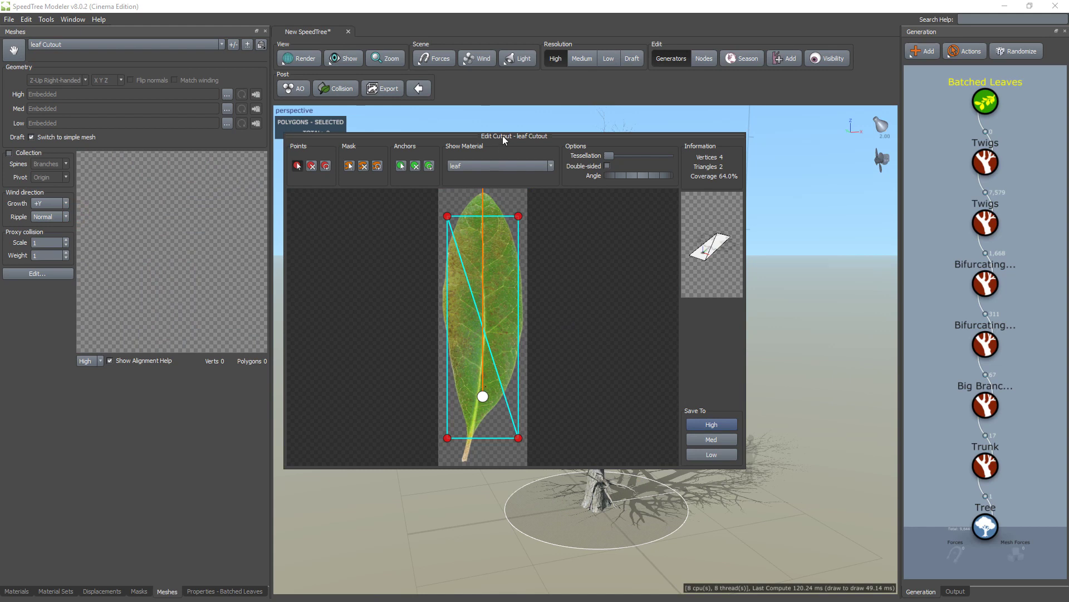
left_click_drag(503, 140, 511, 177)
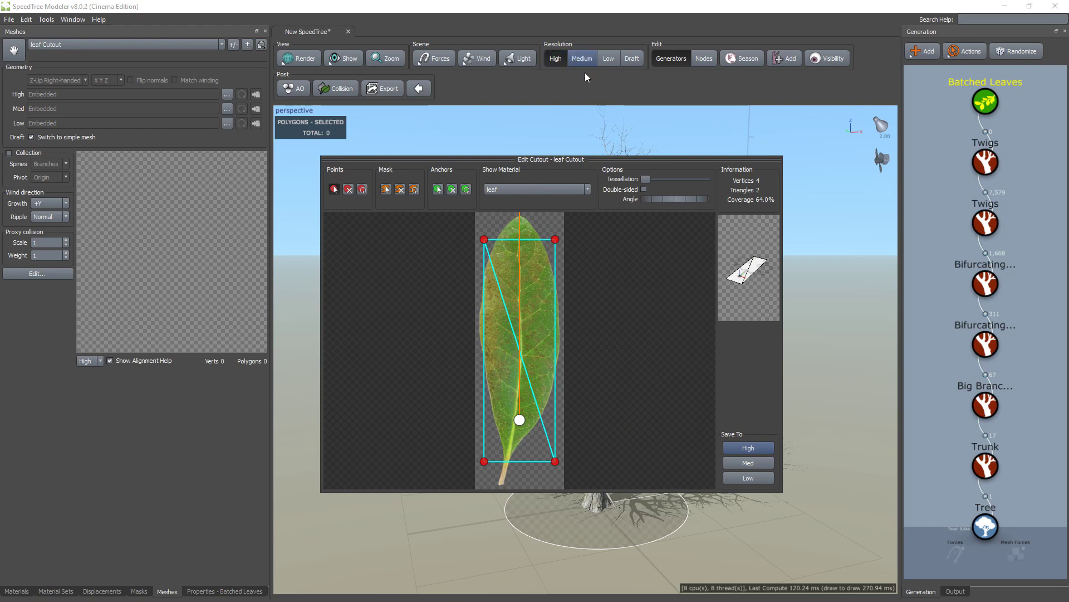
mouse_move(635, 164)
left_mouse_down()
mouse_move(720, 335)
mouse_move(599, 282)
mouse_move(664, 509)
mouse_move(654, 92)
mouse_move(637, 168)
mouse_move(621, 155)
left_mouse_up()
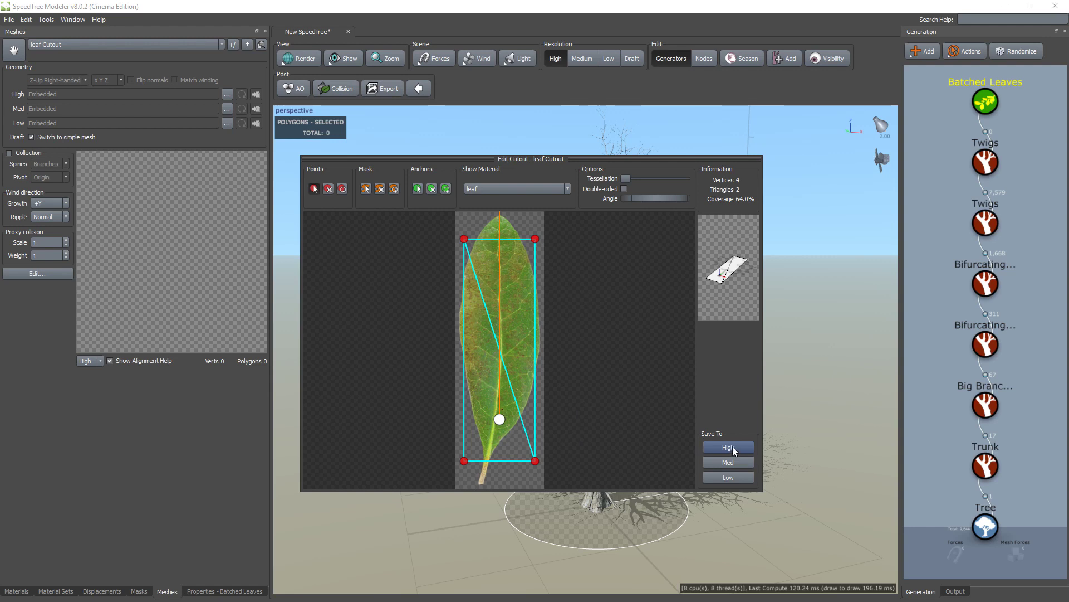
Add cutout points at the leaf tip and on its midrib, and move the anchor to the base of the stem.
left_click_drag(507, 238, 499, 214)
left_click_drag(465, 415, 503, 365)
left_click_drag(502, 421, 480, 481)
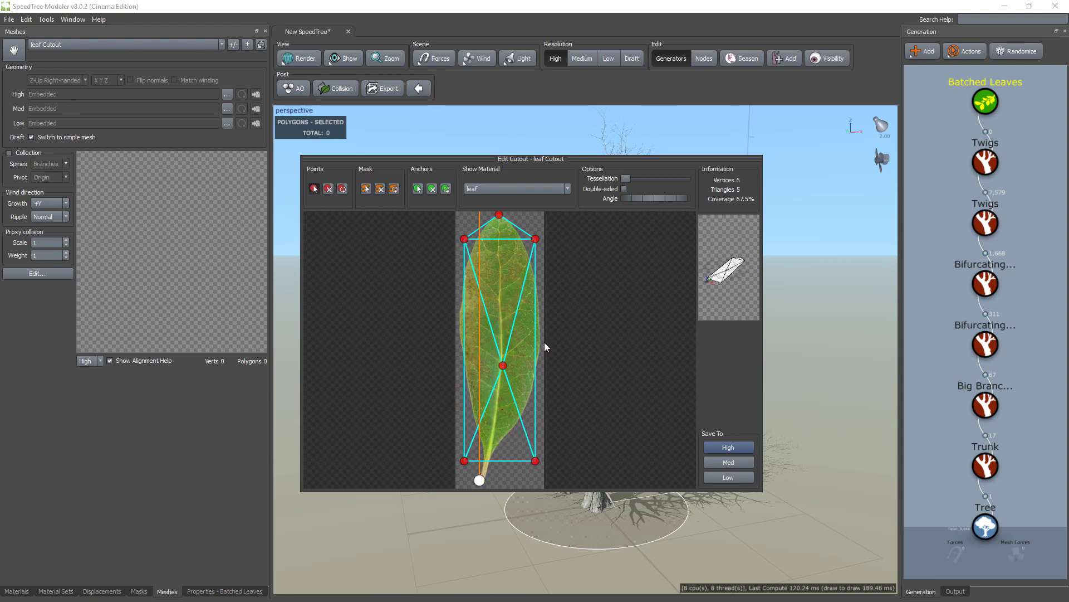
Fit the cutout outline closely around the leaf's sides and narrow stem, and save it to the High mesh level.
mouse_move(464, 239)
left_mouse_down()
mouse_move(456, 281)
mouse_move(462, 244)
left_mouse_up()
left_click_drag(536, 239, 544, 308)
left_click_drag(462, 310, 455, 327)
left_click_drag(464, 461, 472, 484)
left_click(525, 425)
left_click_drag(535, 461, 492, 484)
left_click_drag(498, 411, 534, 411)
left_click_drag(511, 450, 480, 450)
left_click_drag(499, 215, 499, 212)
left_click(728, 447)
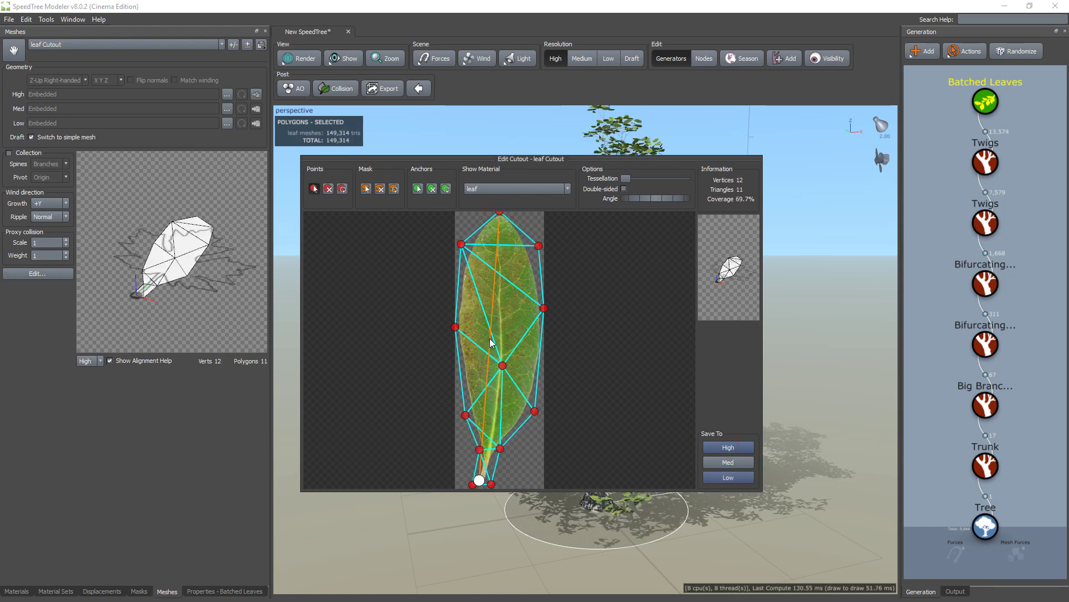
Simplify the cutout by deleting the midrib, tip and right-side points and pulling the two upper points out to the top corners.
left_click(328, 189)
left_click(502, 365)
left_click(315, 188)
left_click_drag(499, 213, 459, 211)
left_click(328, 189)
left_click(500, 218)
left_click(315, 188)
left_click_drag(538, 243, 544, 213)
left_click_drag(543, 308, 361, 221)
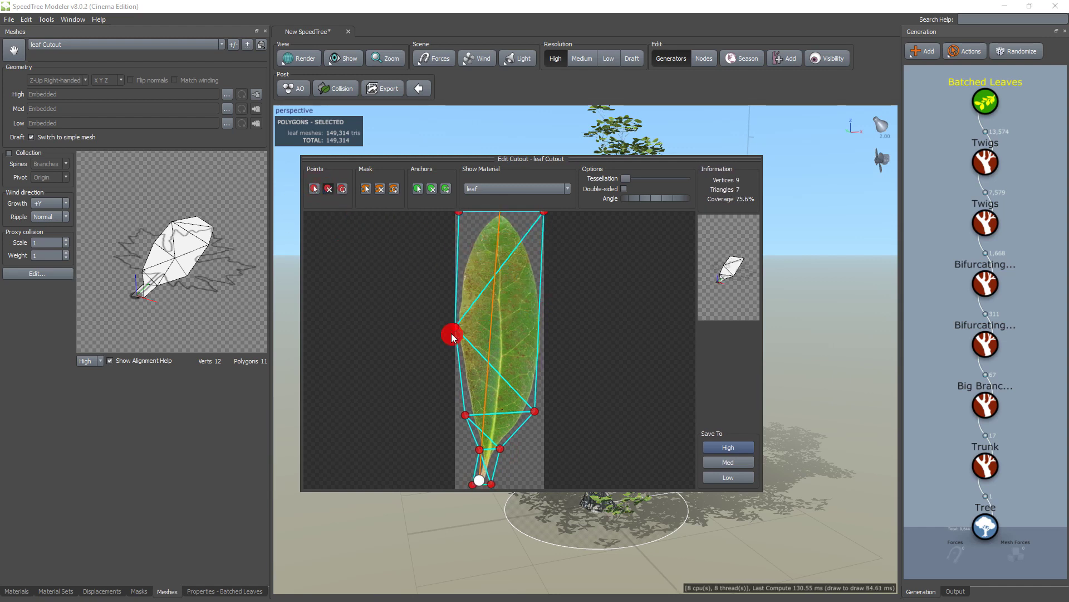
Delete surplus points around the leaf's lower part, widen its lower right side, and save the simplified cutout to the Low mesh level.
left_click(533, 411)
left_click(314, 189)
left_click_drag(500, 448, 540, 414)
left_click(329, 188)
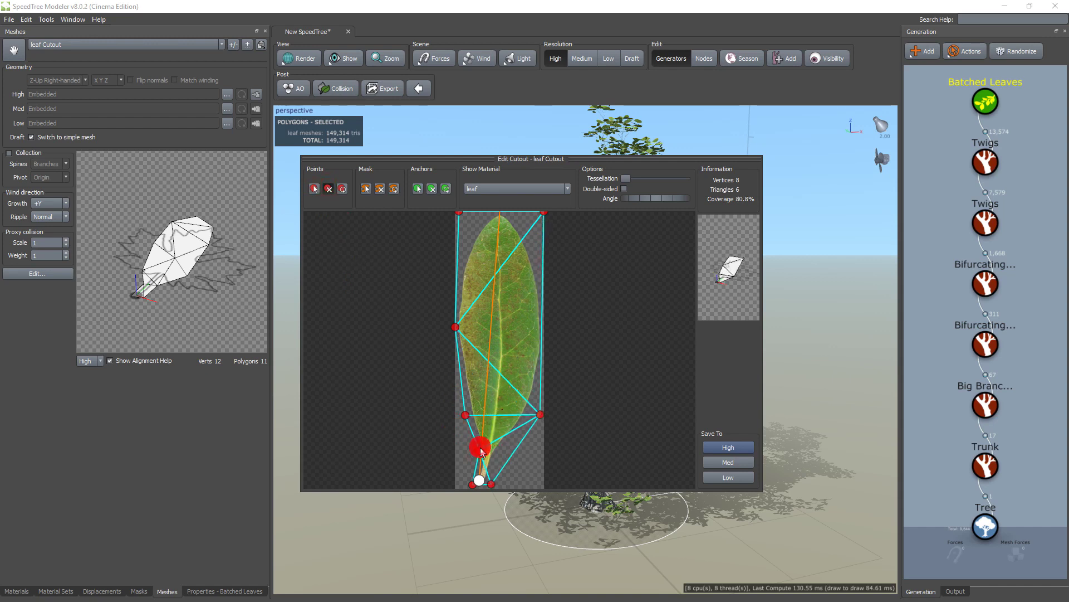
left_click_drag(482, 452, 400, 204)
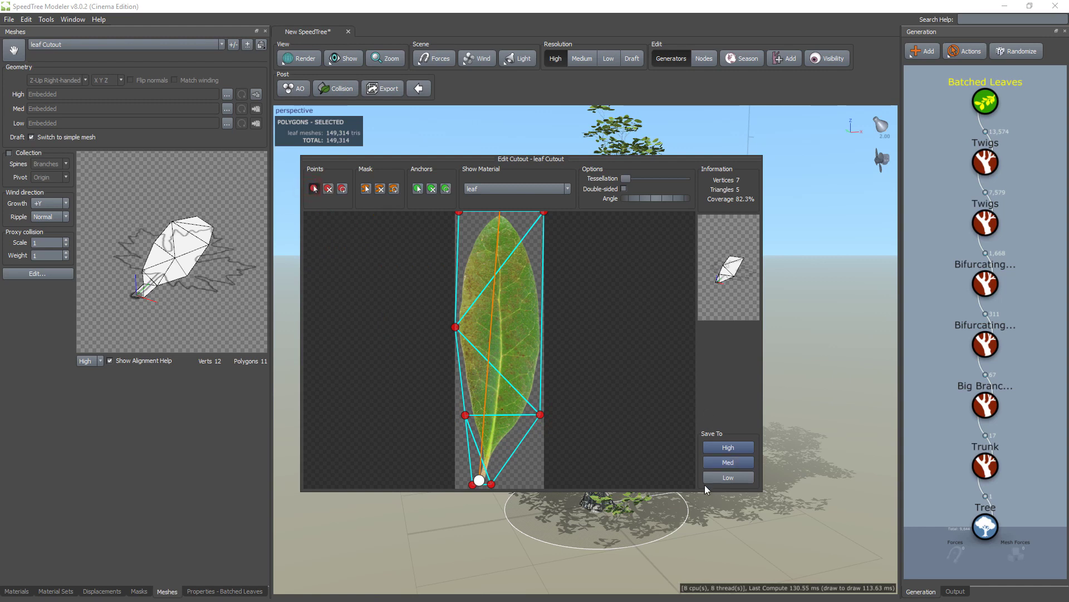
left_click(731, 481)
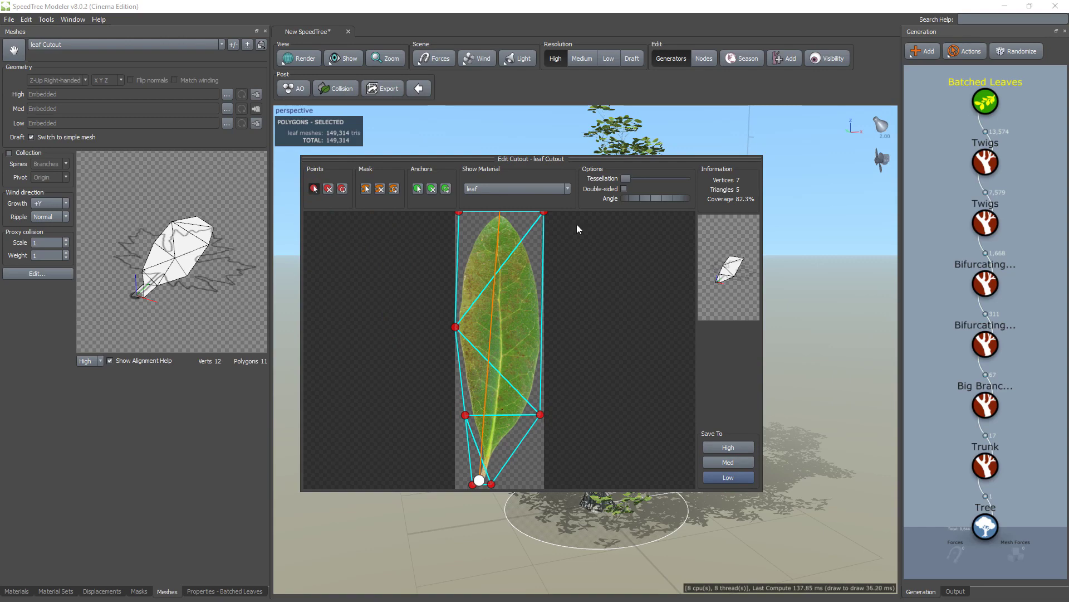
left_click(783, 160)
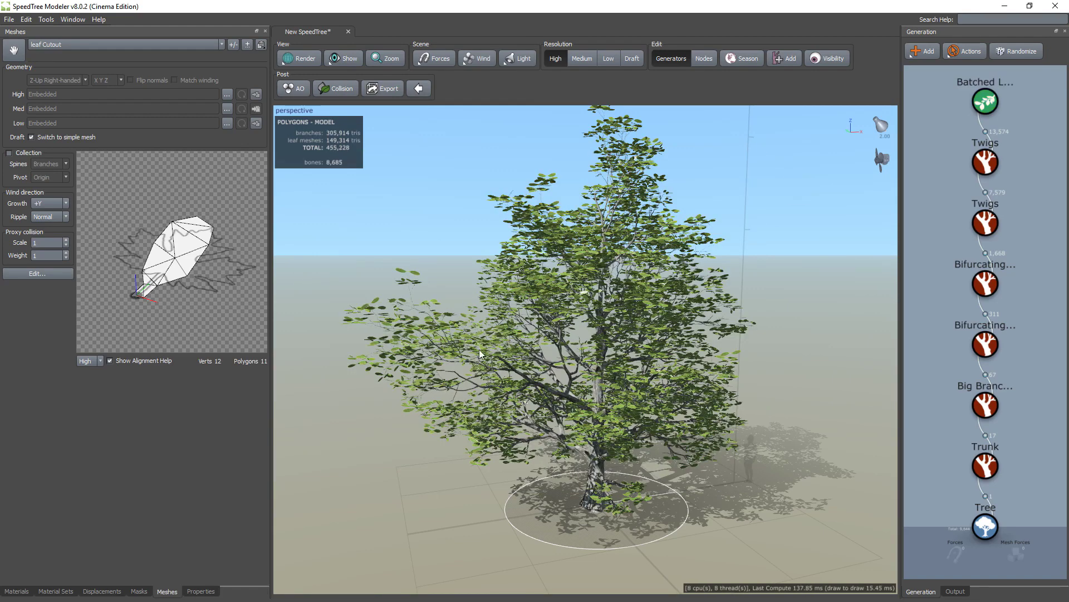
Examine the leaf meshes up close in wireframe, comparing the model at low and high resolution.
left_click_drag(479, 350, 408, 387)
scroll(437, 350, "up", 5)
scroll(555, 370, "down", 10)
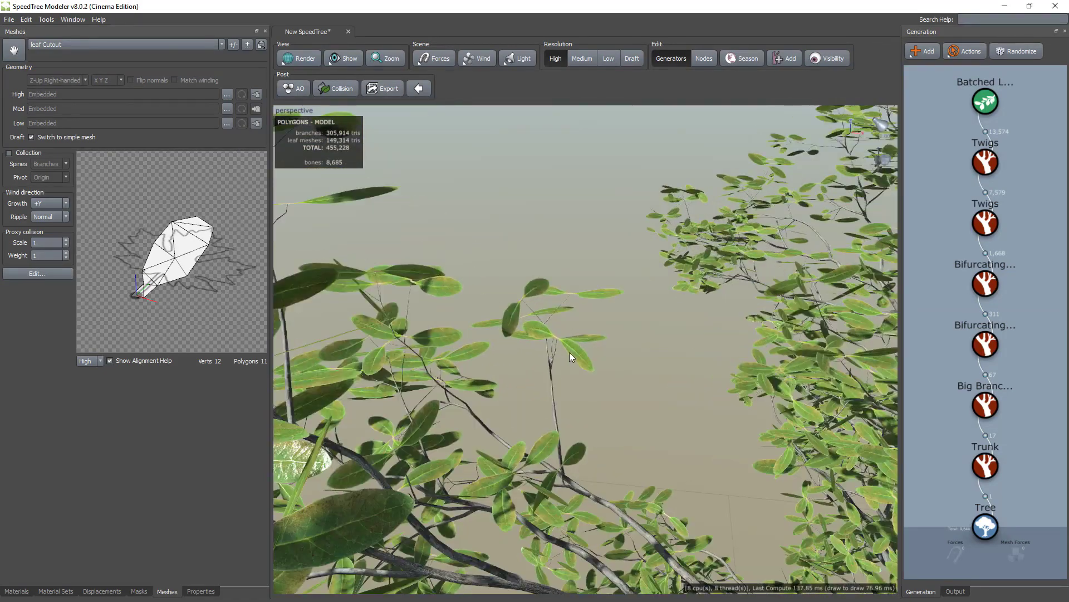
scroll(569, 351, "down", 3)
left_click(299, 58)
left_click(320, 78)
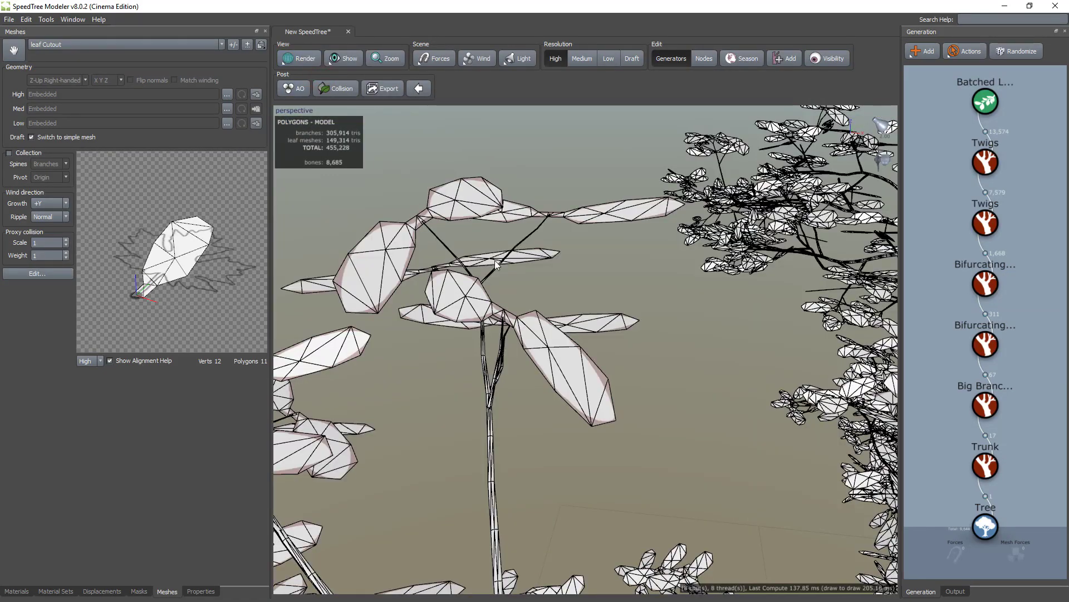
left_click(607, 62)
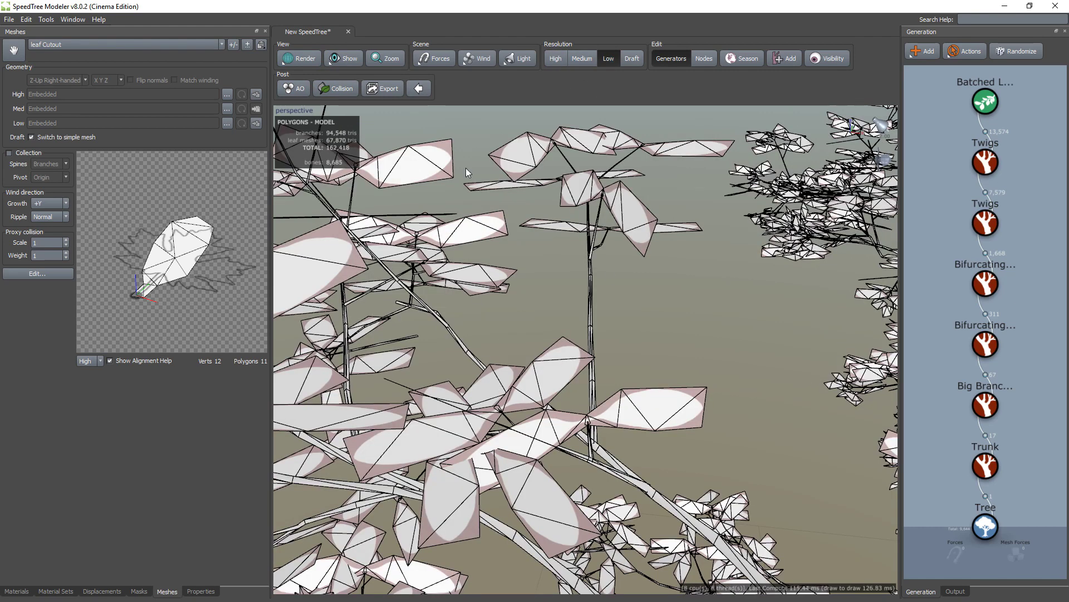
left_click(555, 59)
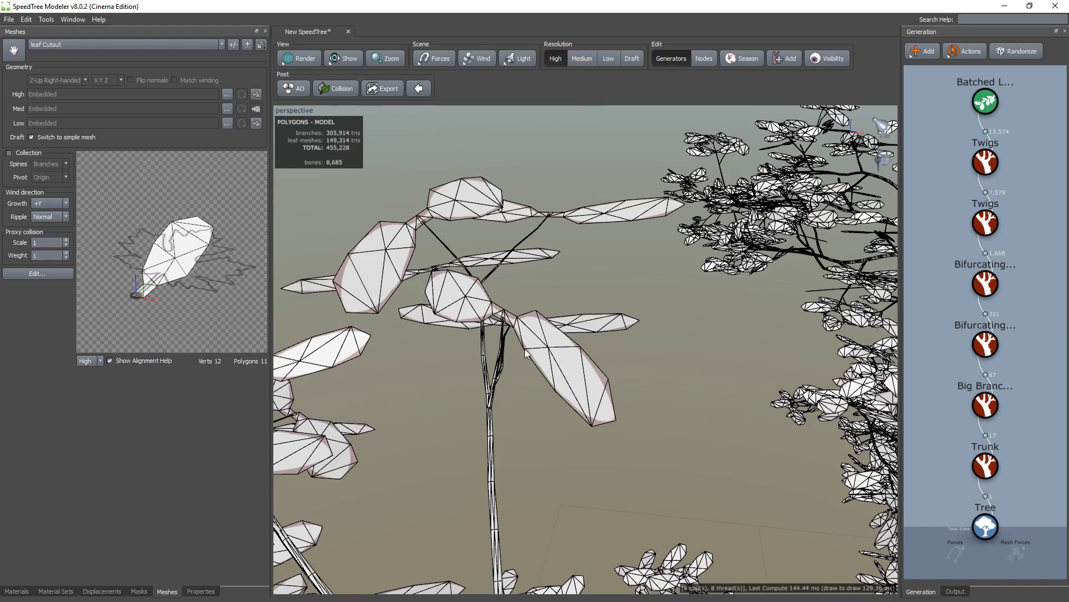
left_click(602, 62)
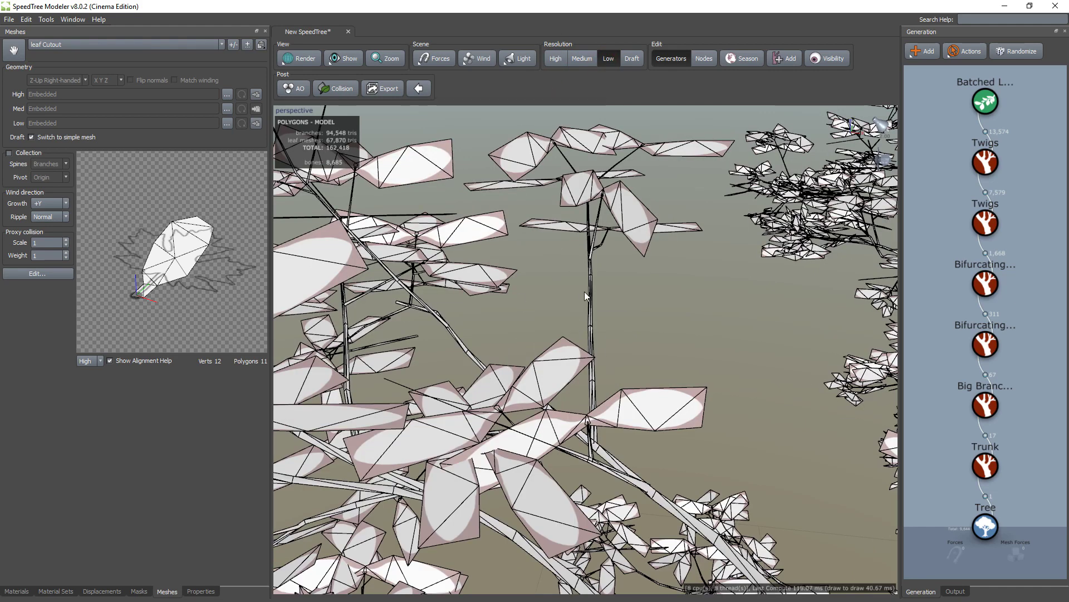
left_click(555, 58)
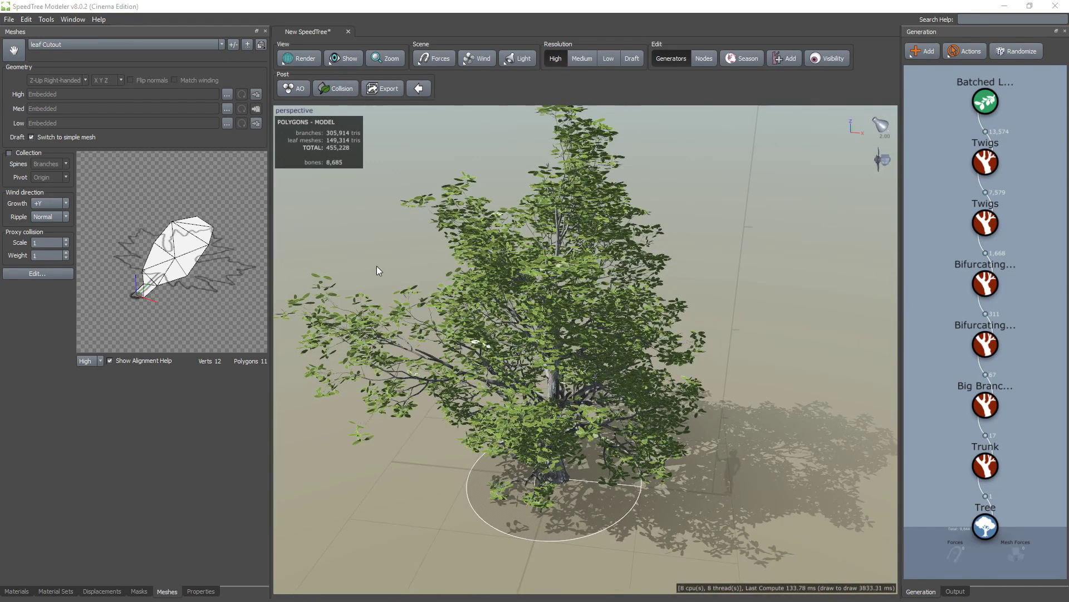
Select the Big Branches generator's lowest right-hand branch and focus on it so only that branch and the trunk are shown.
left_click_drag(377, 266, 410, 249)
left_click_drag(603, 368, 635, 352)
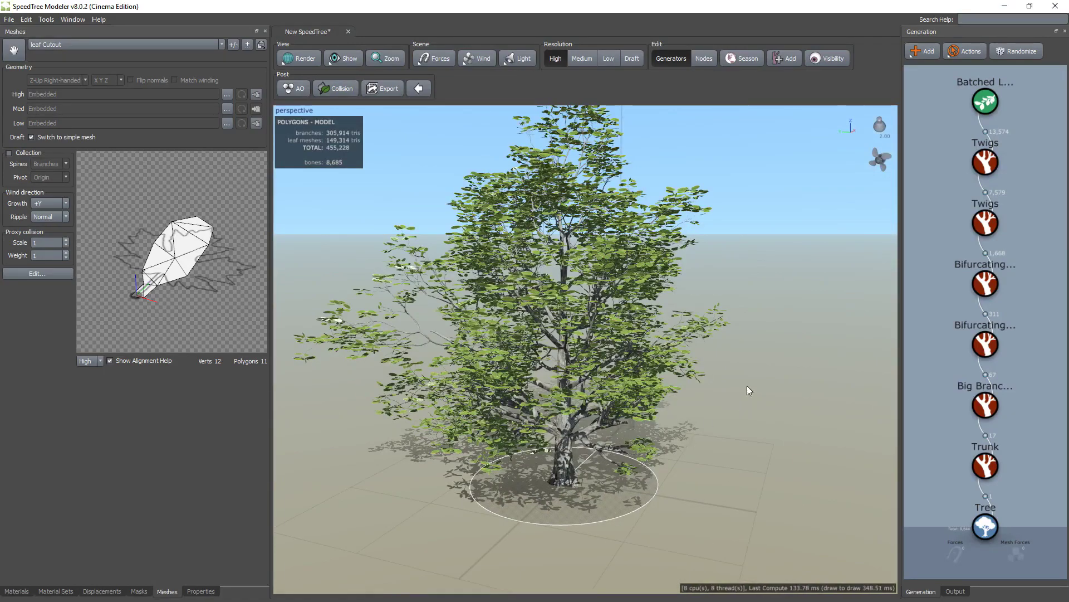
left_click_drag(747, 385, 687, 416)
left_click(559, 417)
left_click(702, 425)
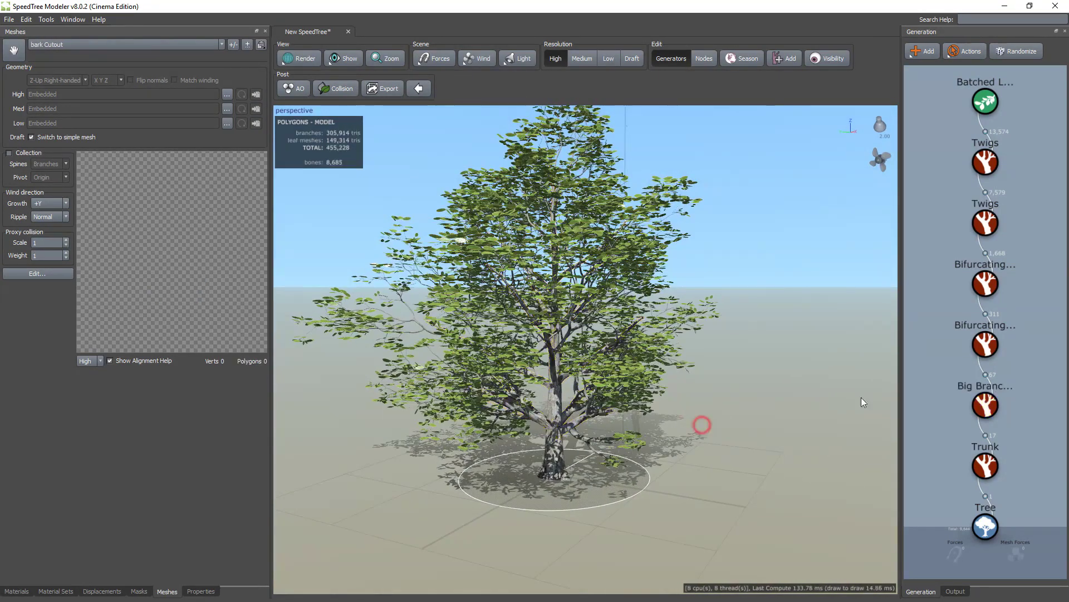
left_click(579, 426)
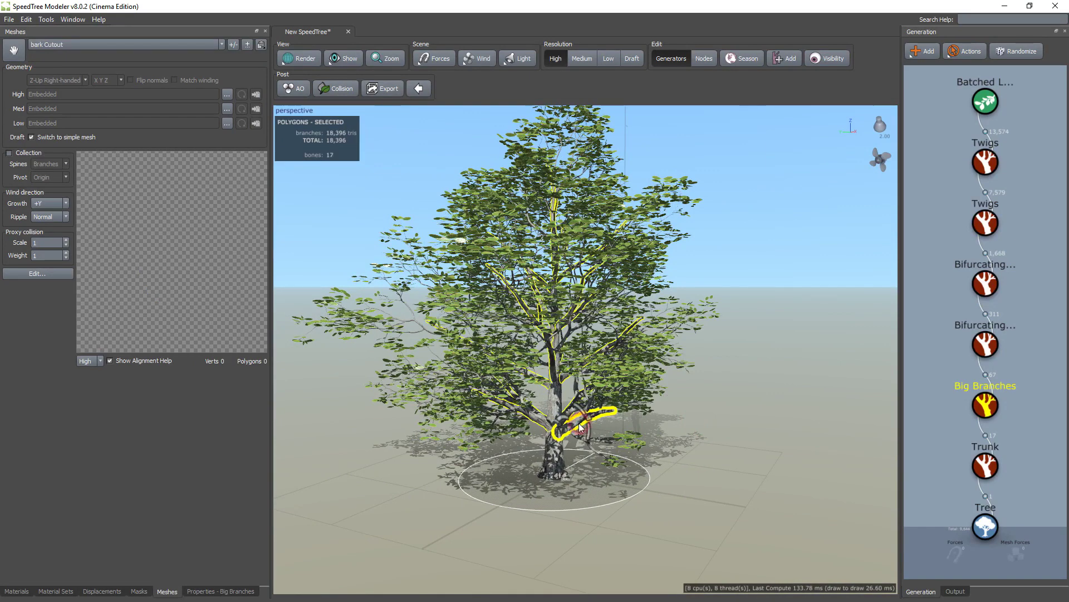
left_click(827, 61)
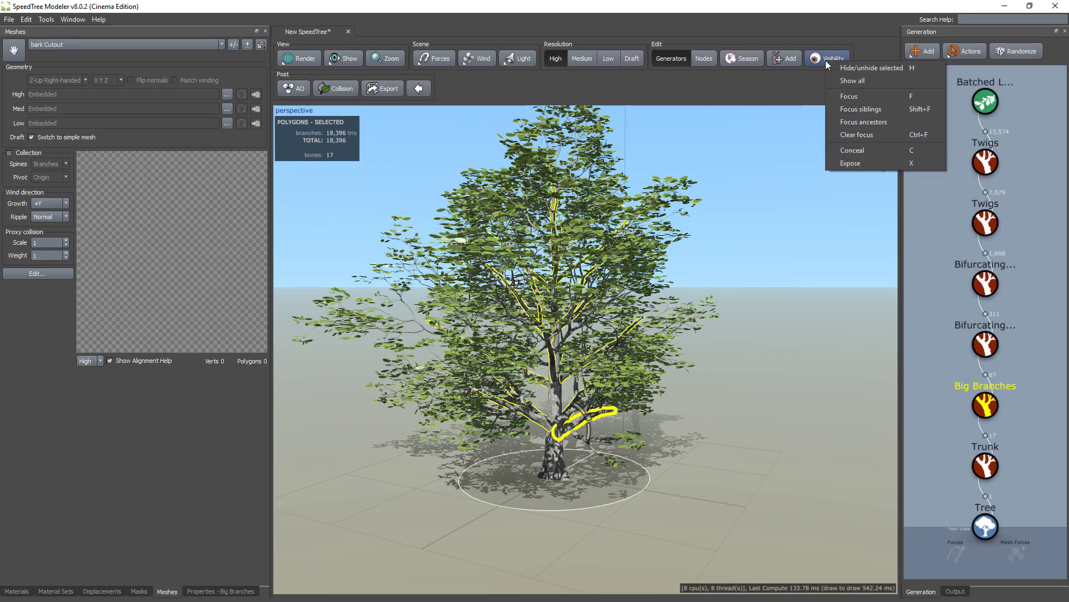
left_click(859, 96)
left_click_drag(636, 406, 647, 433)
middle_click_drag(646, 432, 530, 405)
scroll(530, 406, "up", 5)
left_click_drag(531, 405, 489, 263)
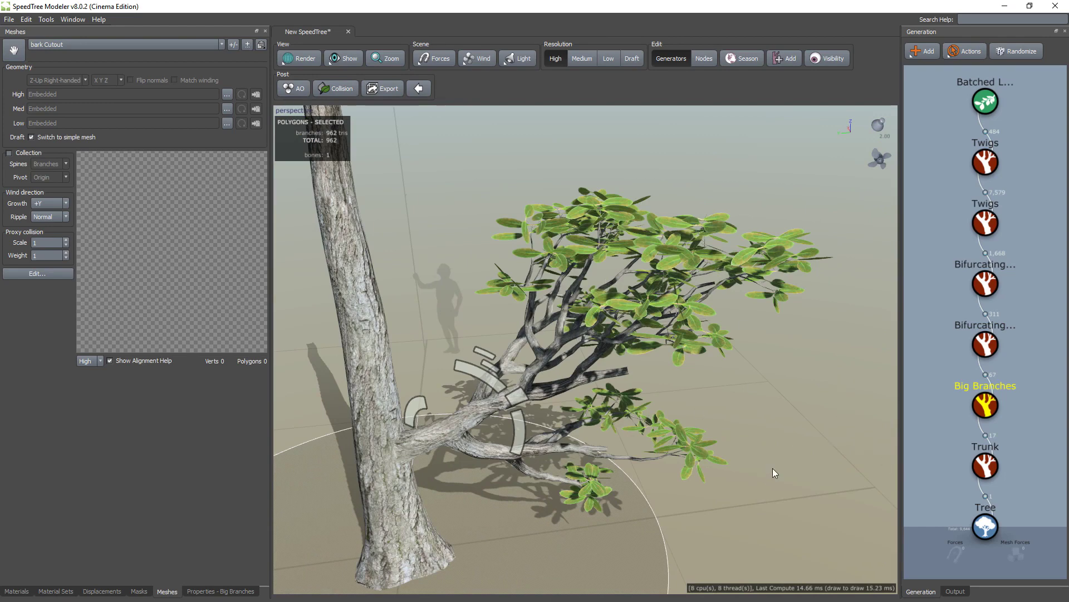
Select the branch's Batched Leaves and set their local orientation Align to about 0.42.
left_click(707, 462)
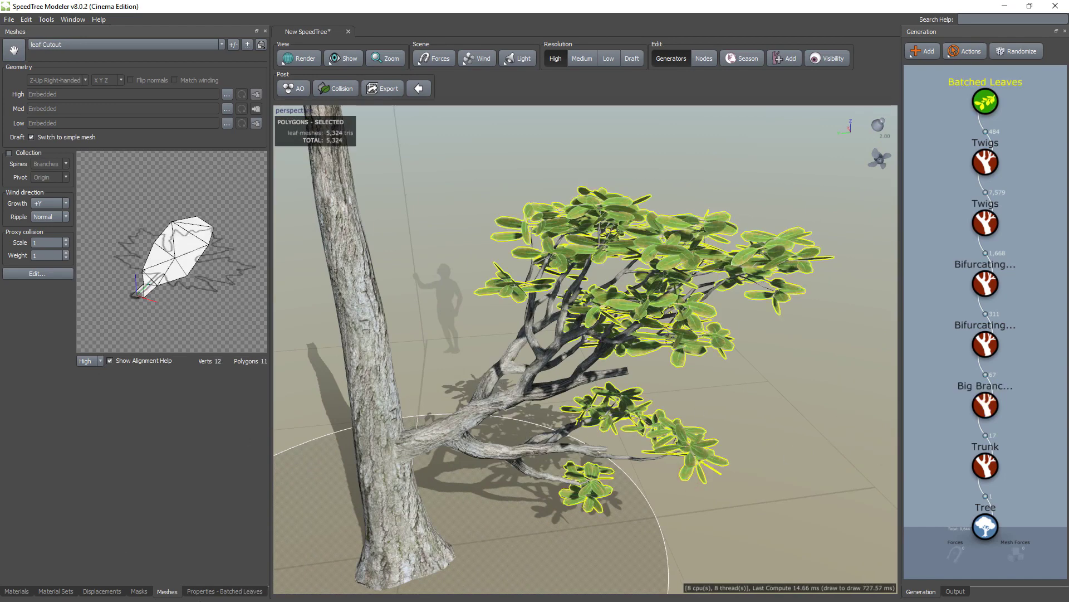
left_click(221, 591)
left_click(129, 449)
scroll(225, 410, "down", 1)
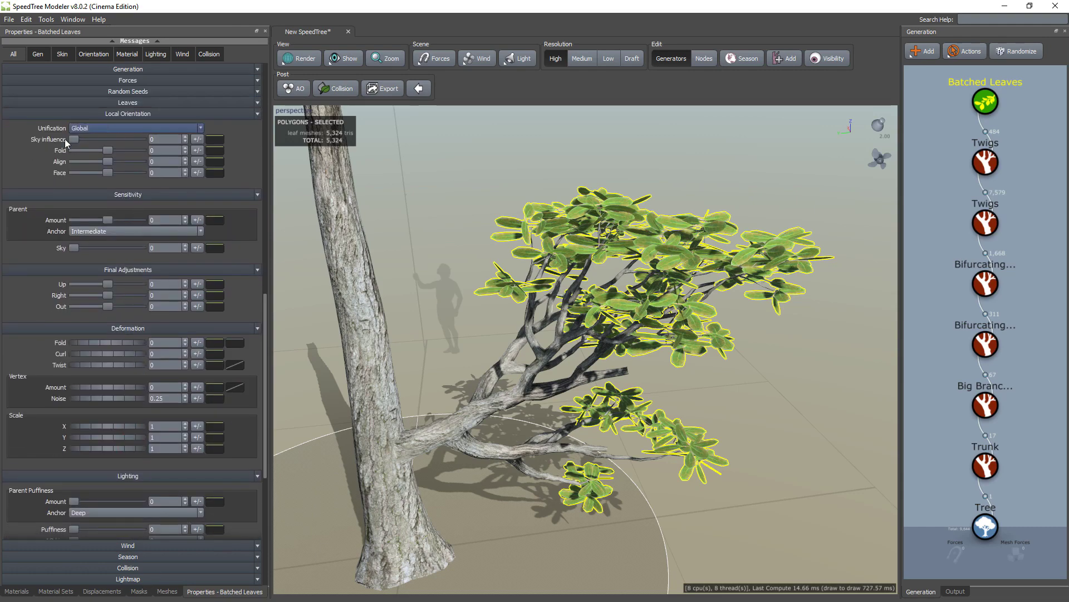
left_click_drag(108, 160, 122, 162)
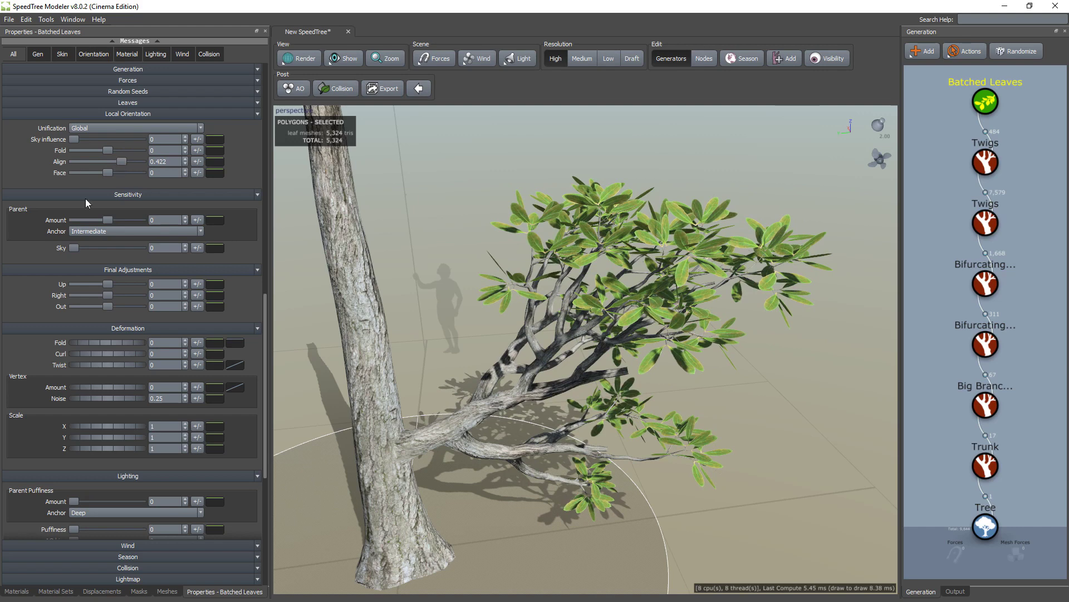
Shape the Align parent curve to rise from a low start through a raised middle point to a high end.
left_click(214, 161)
left_click_drag(251, 201, 250, 321)
left_click(349, 260)
left_click_drag(349, 260, 341, 237)
right_click(346, 228)
left_click(332, 226)
mouse_move(441, 200)
left_mouse_down()
mouse_move(444, 238)
mouse_move(441, 198)
left_mouse_up()
left_click(457, 166)
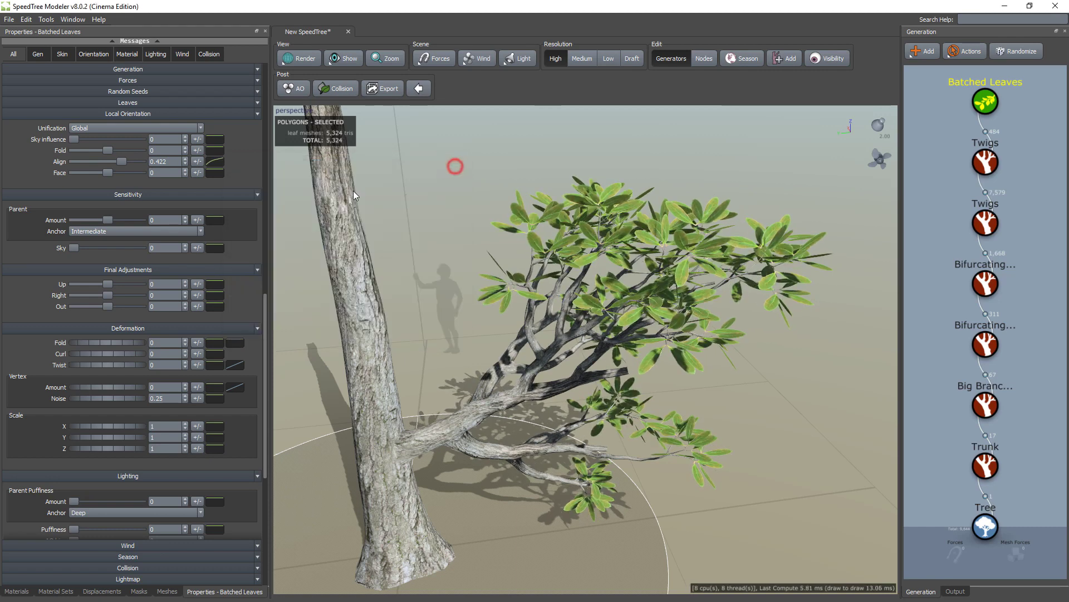
Set the leaves' local orientation Align to 0.52 and Face to 0.14, and shape the Face parent curve into an arch peaking mid-way.
mouse_move(121, 162)
left_mouse_down()
mouse_move(141, 160)
mouse_move(114, 172)
left_mouse_up()
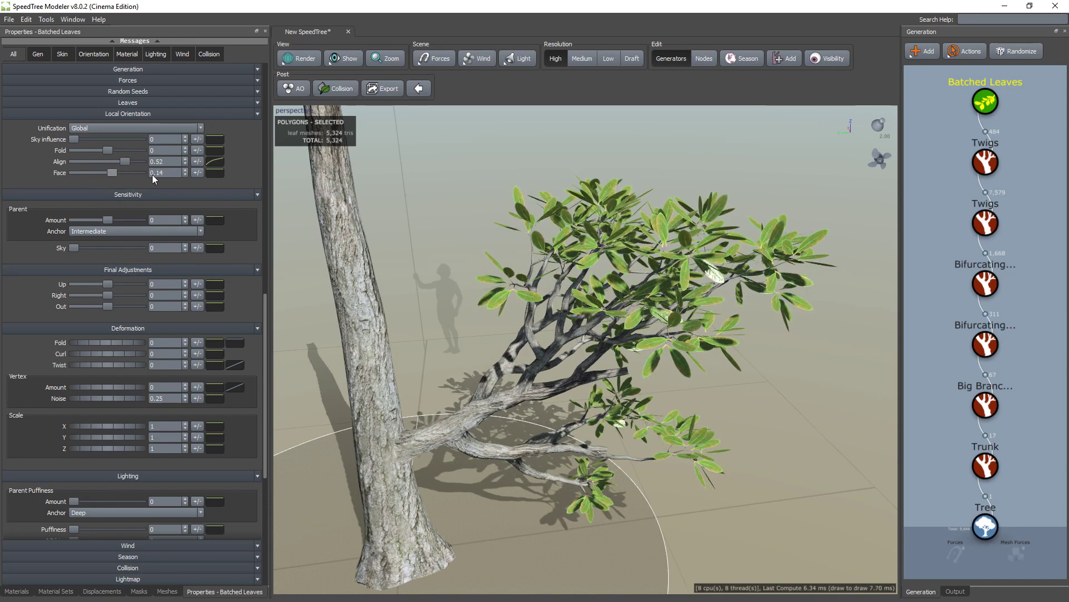
left_click(215, 173)
left_click_drag(441, 212, 441, 253)
double_click(347, 248)
left_click_drag(347, 249, 306, 221)
right_click(348, 220)
left_click(390, 299)
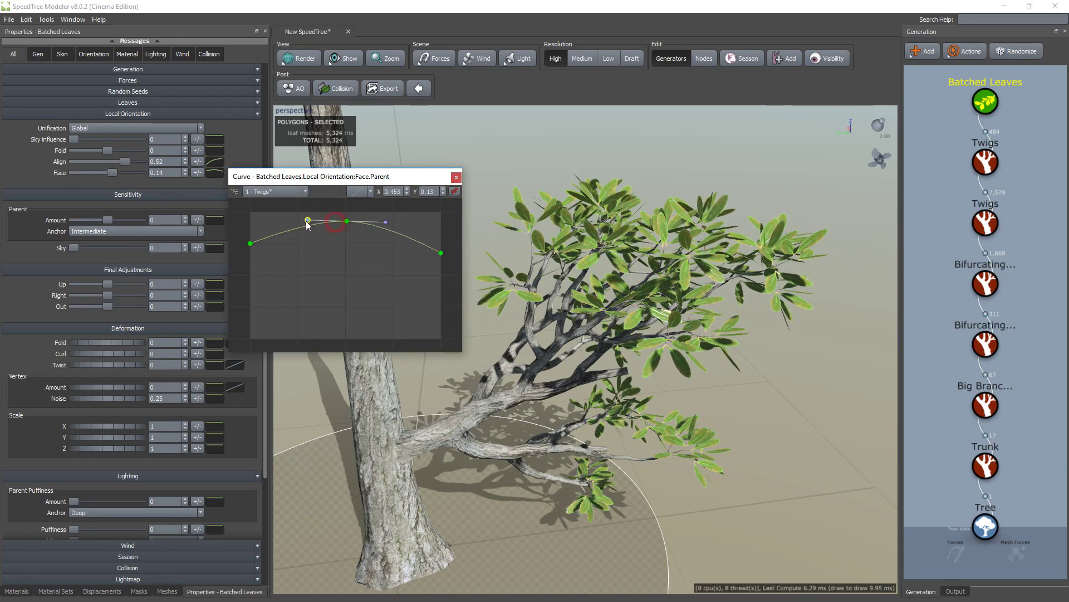
left_click(457, 177)
Set the leaves' local orientation Fold to 0.124 and their deformation Fold to 0.32, Curl to 0.04 and Twist to 0.24.
left_click_drag(107, 150, 112, 150)
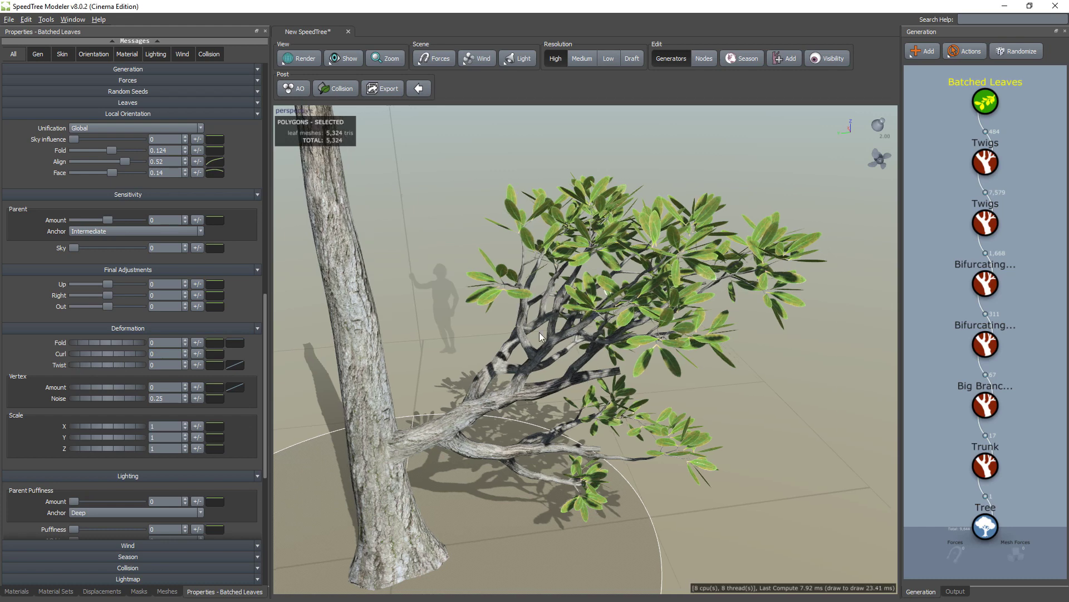
left_click_drag(108, 342, 121, 342)
left_click_drag(111, 353, 136, 363)
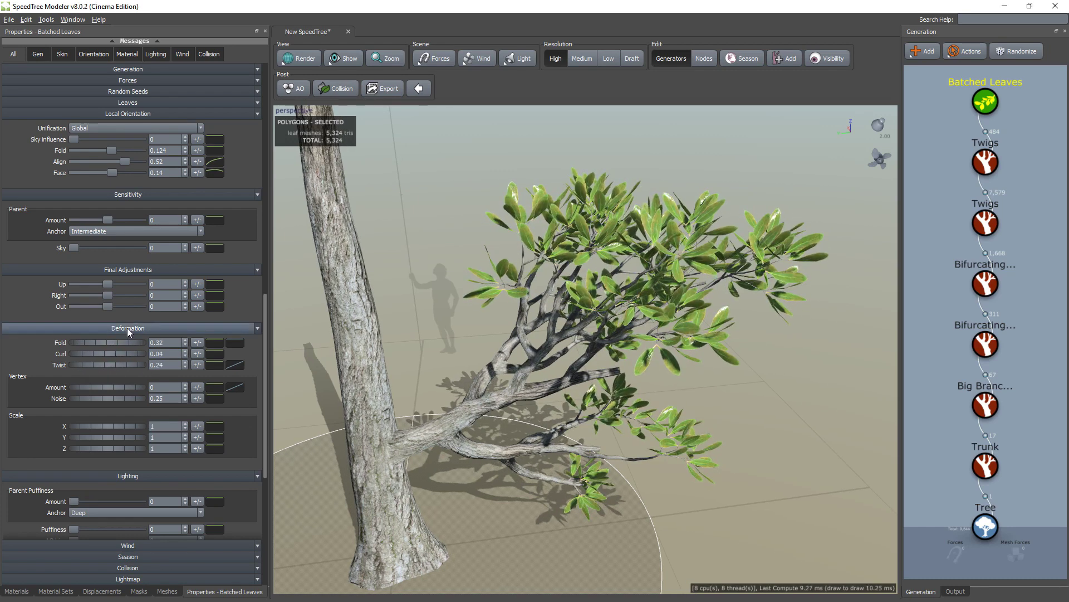
Give the leaves' deformation Fold, Curl and Twist a random variance of slightly more than 0.1 each.
left_click(197, 342)
type("0.1")
left_click(197, 353)
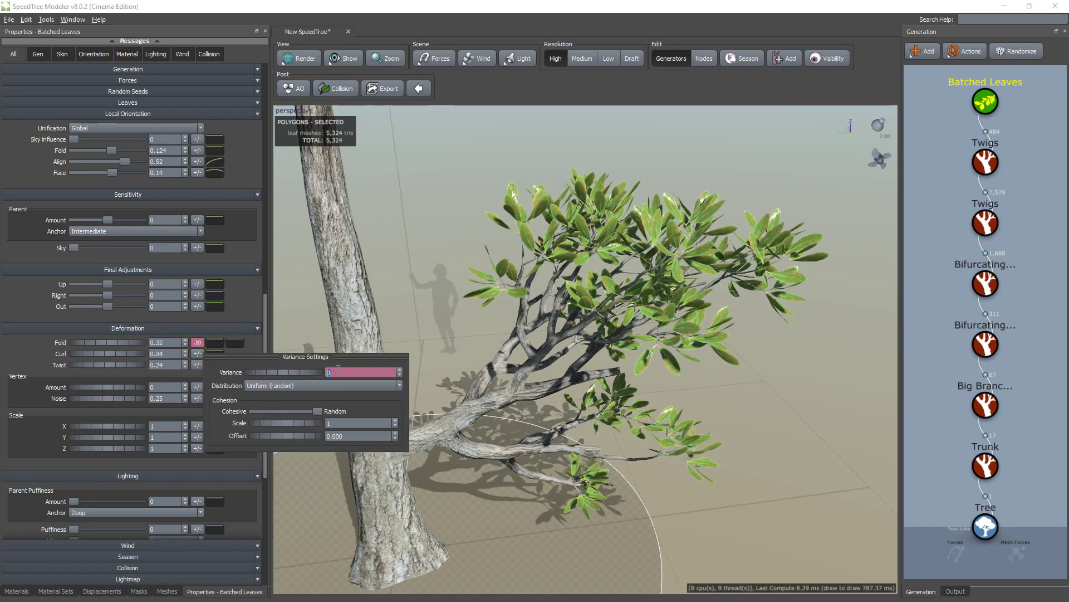
type("0.1")
left_click(197, 365)
type("0.1")
key("Return")
left_click(197, 342)
left_click_drag(283, 362, 322, 384)
left_click(197, 354)
left_click(197, 365)
Add variance to the leaves' final adjustments Out, Right and Up and to their local orientation Fold, Align and Face.
left_click(108, 306)
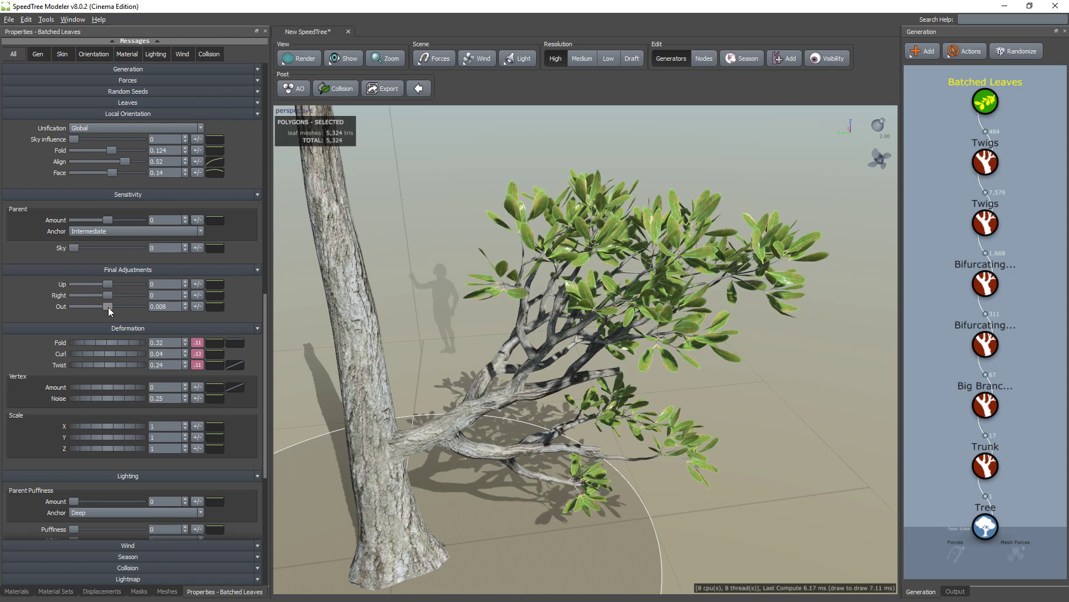
left_click(197, 306)
left_click_drag(285, 326, 288, 299)
left_click(198, 294)
left_click(197, 284)
left_click(201, 150)
left_click_drag(285, 166, 287, 192)
left_click(198, 161)
left_click(198, 172)
left_click(723, 365)
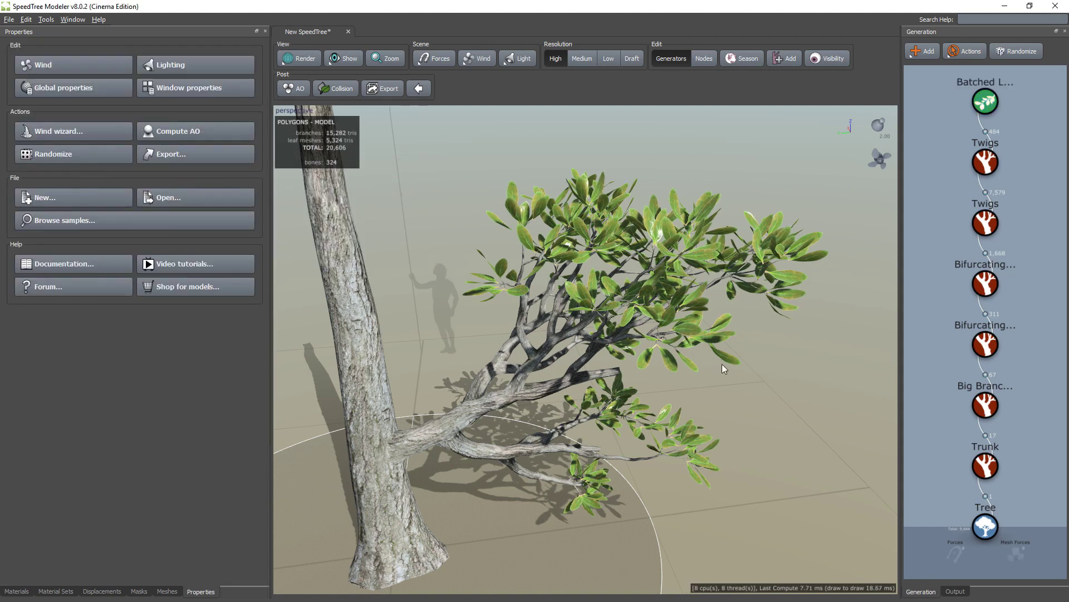
Save the model as test_tree.spm and show all hidden parts so the whole tree is displayed.
key("ctrl+s")
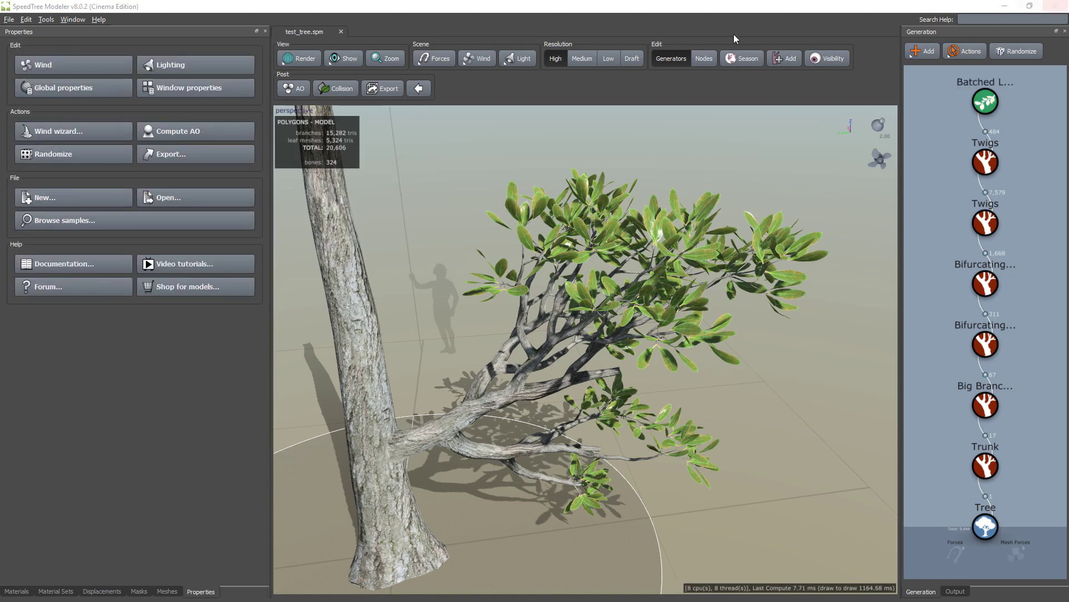
mouse_move(446, 127)
left_mouse_down()
mouse_move(424, 129)
mouse_move(434, 124)
left_mouse_up()
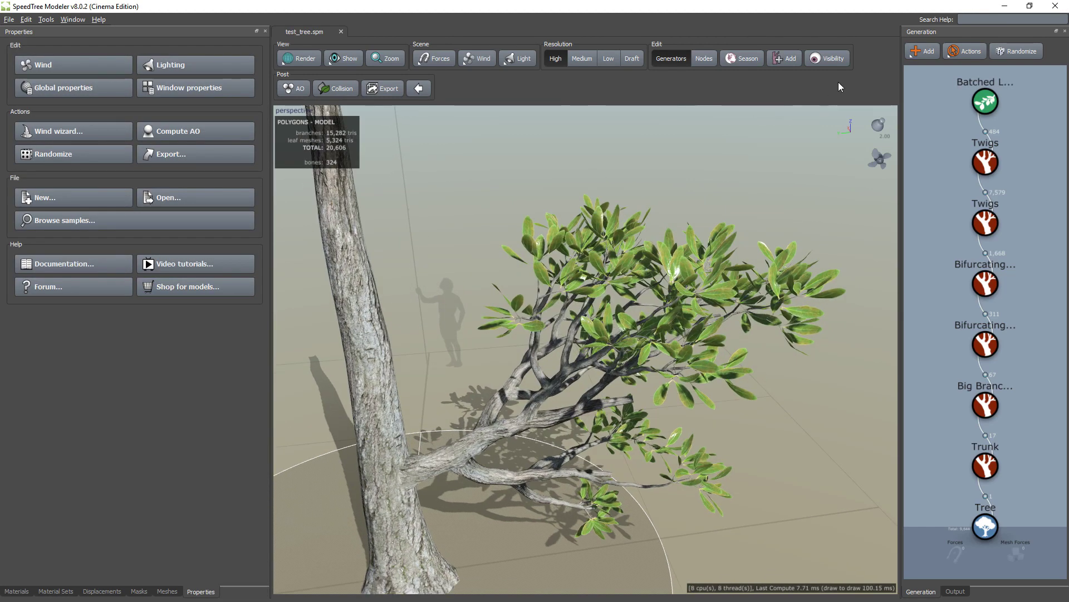
left_click(830, 58)
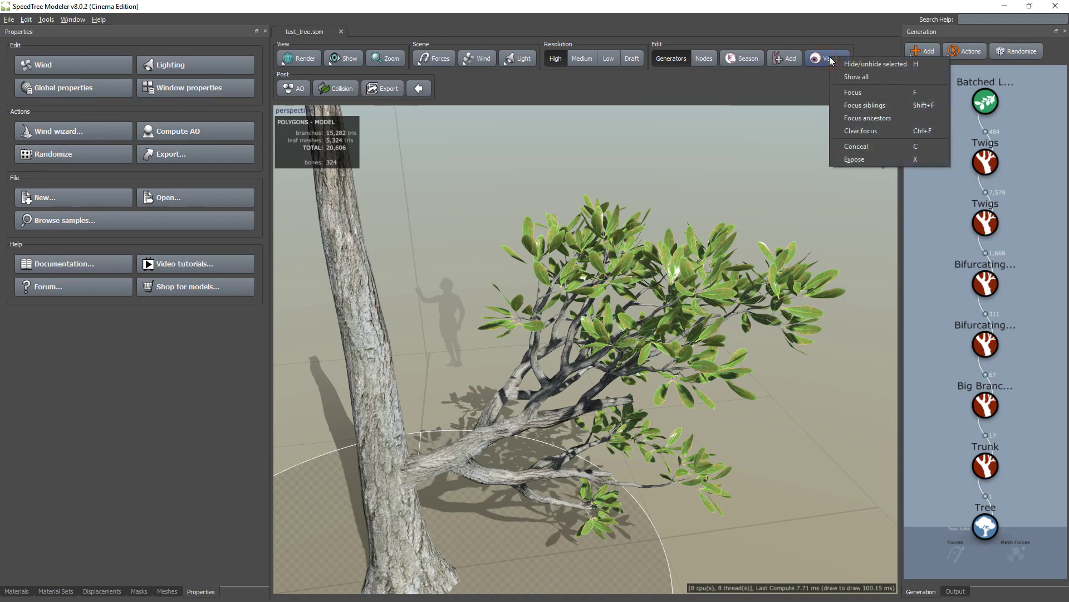
left_click(853, 79)
scroll(524, 269, "down", 6)
scroll(544, 284, "up", 1)
left_click_drag(551, 295, 602, 417)
scroll(577, 404, "up", 5)
left_click_drag(741, 380, 685, 373)
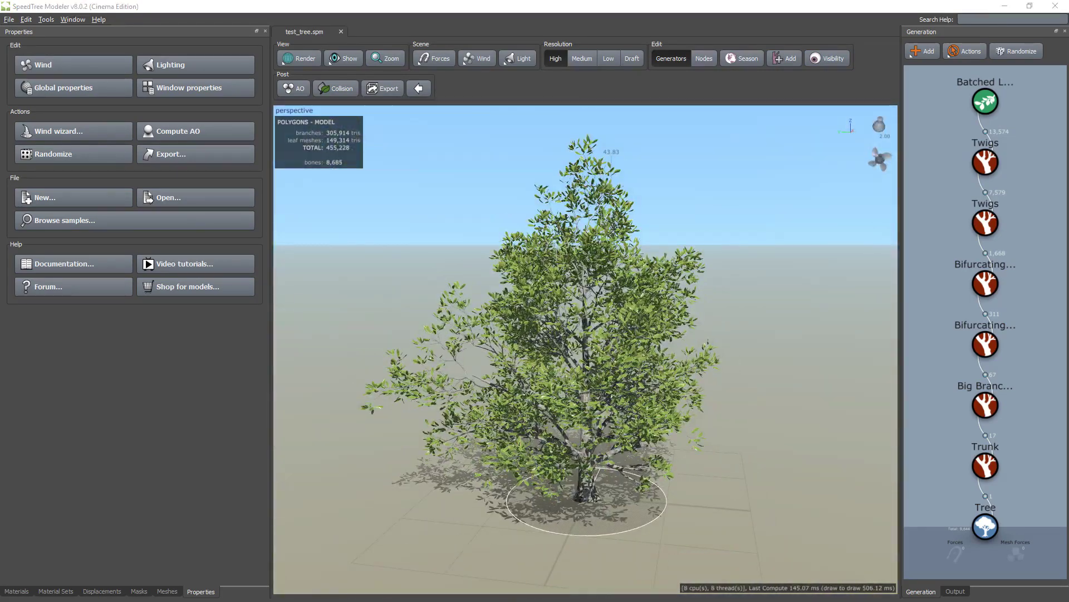
Run the Wind Wizard with the Ornamental, cultivated tree type, Breezy conditions and small, rustly leaves.
left_click(45, 20)
left_click(69, 123)
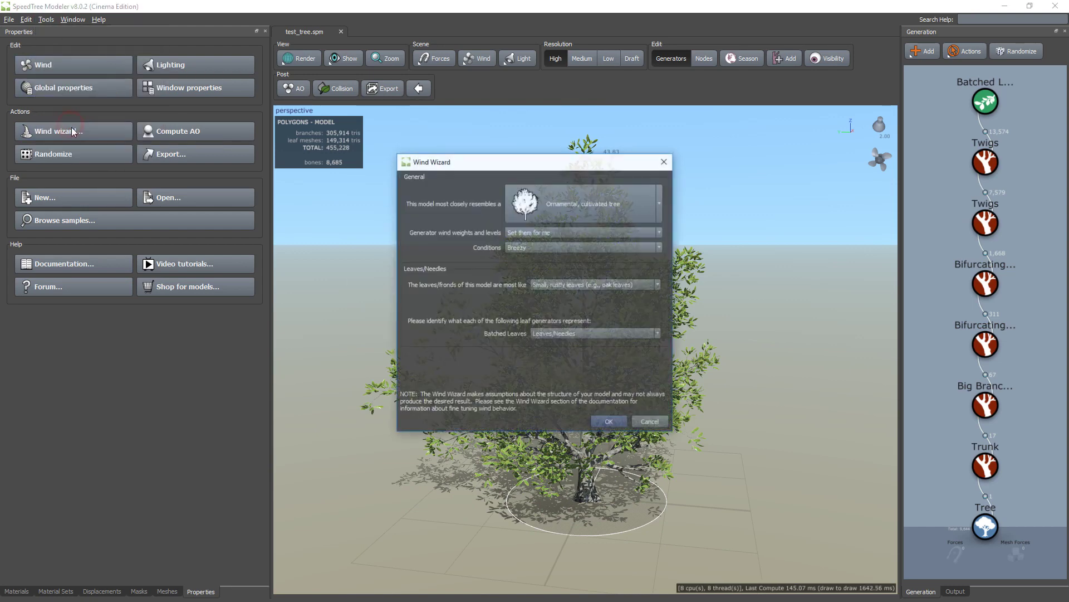
left_click(662, 204)
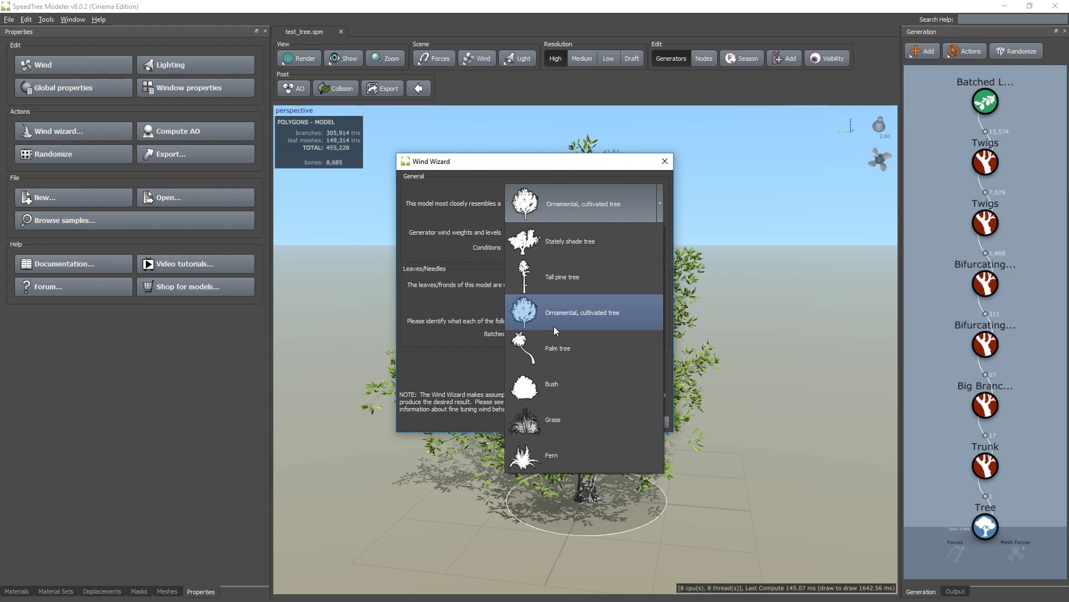
left_click(609, 316)
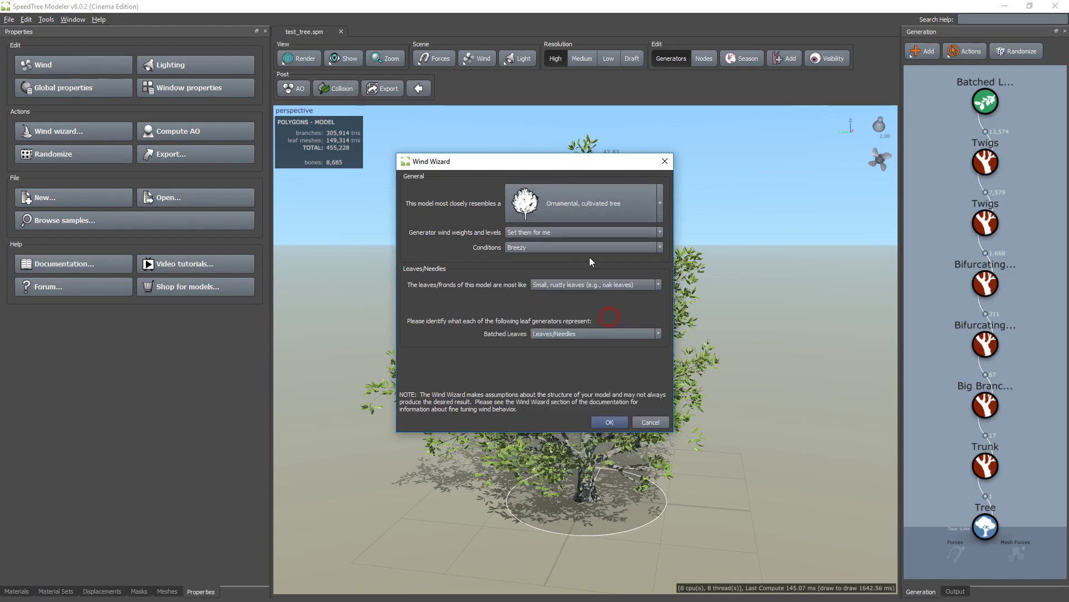
left_click(615, 424)
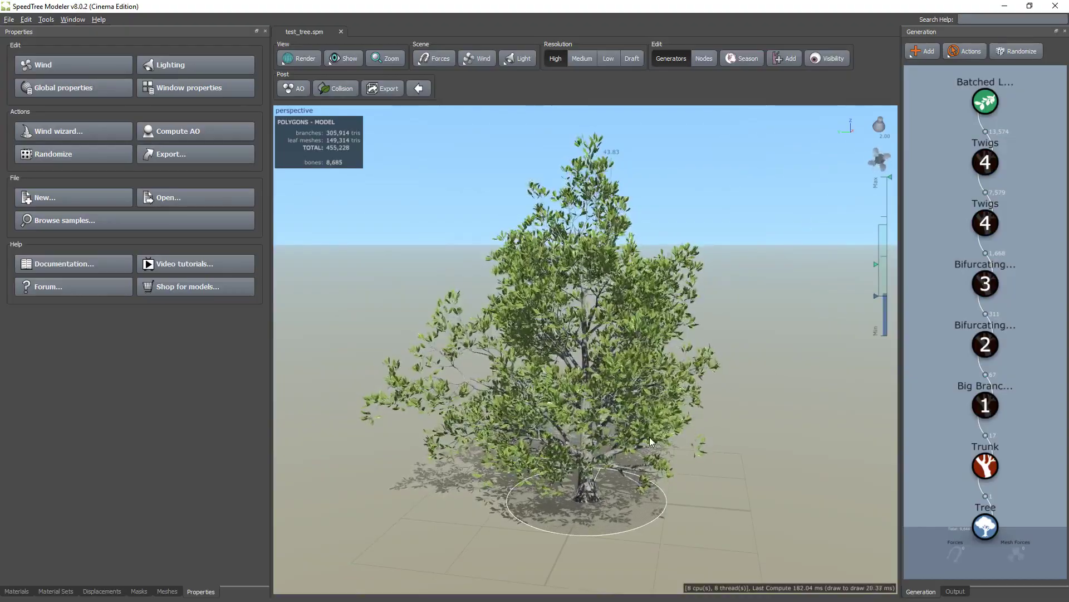
Select the wind fan and lower the stormy end of its shared branch motion Twist curve to about 0.085.
scroll(693, 456, "up", 3)
scroll(711, 461, "down", 2)
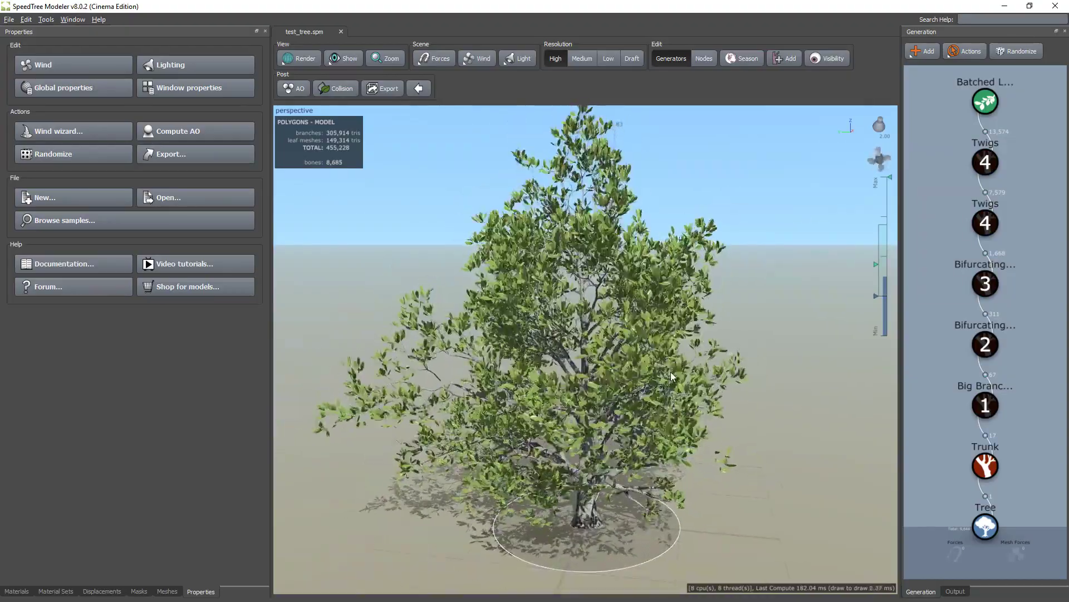
scroll(653, 353, "down", 1)
left_click_drag(711, 382, 898, 159)
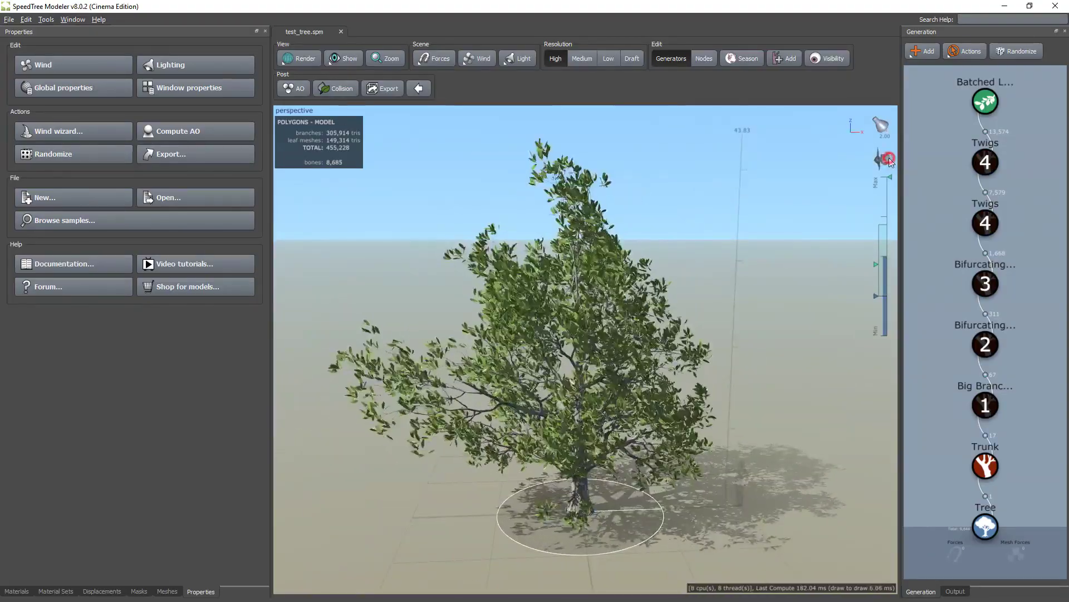
left_click(882, 159)
scroll(116, 122, "up", 5)
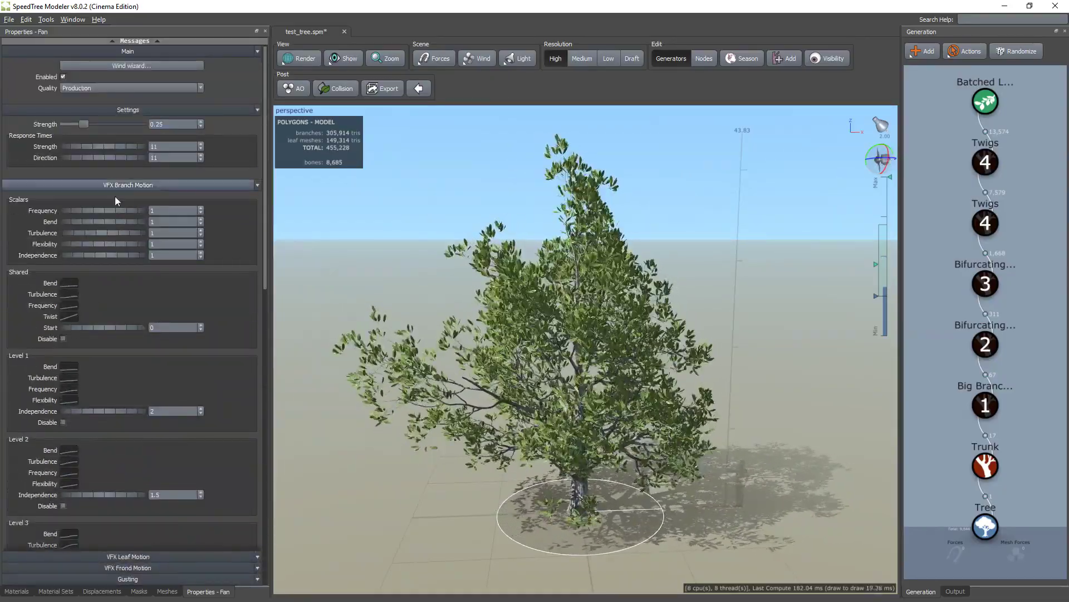
left_click(70, 316)
left_click_drag(294, 359, 298, 472)
left_click_drag(624, 501, 625, 494)
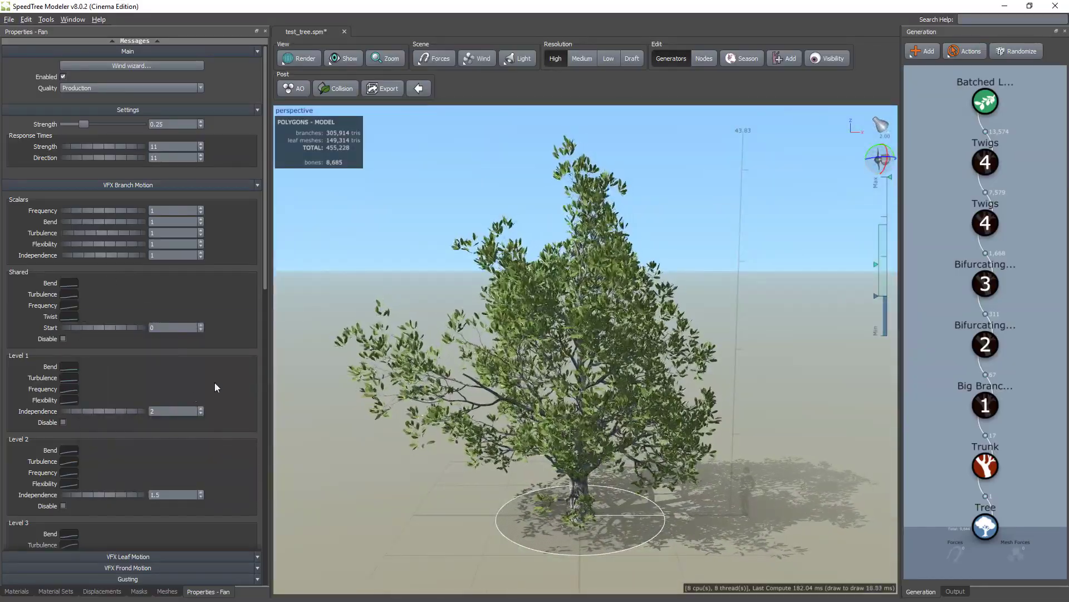
left_click(69, 316)
mouse_move(295, 464)
left_mouse_down()
mouse_move(295, 375)
mouse_move(295, 471)
left_mouse_up()
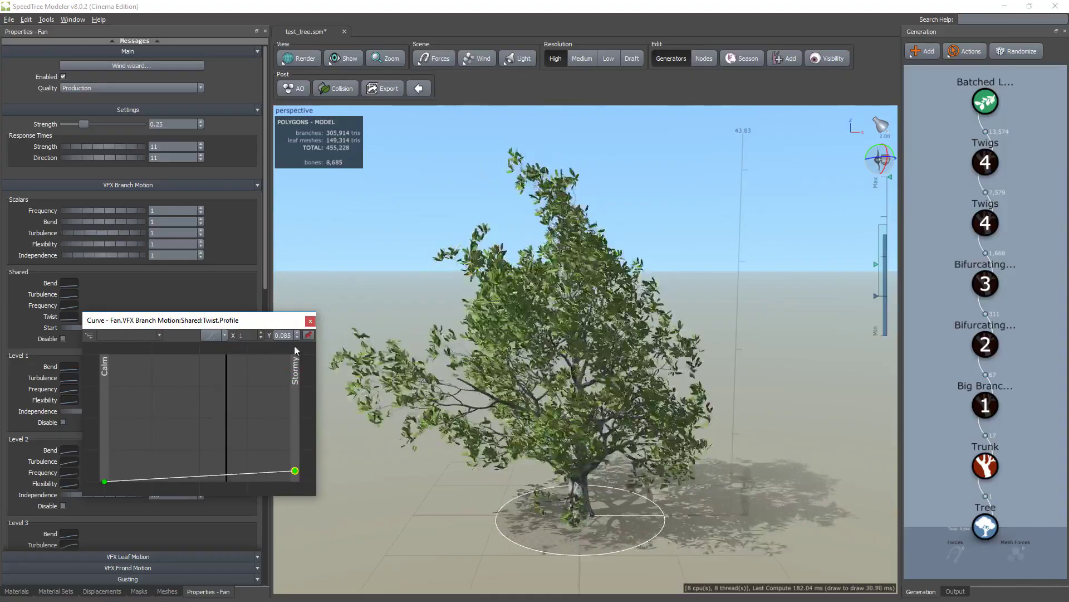
Adjust the Group 1 leaf motion curves for Bend and Turbulence Frequency, and lower the stormy end of Turbulence Amount to about 0.39.
scroll(129, 316, "down", 10)
scroll(52, 374, "down", 1)
left_click(69, 308)
left_click_drag(155, 387, 227, 439)
left_click(69, 330)
left_click_drag(296, 469, 295, 483)
left_click(69, 342)
left_click_drag(295, 390, 294, 453)
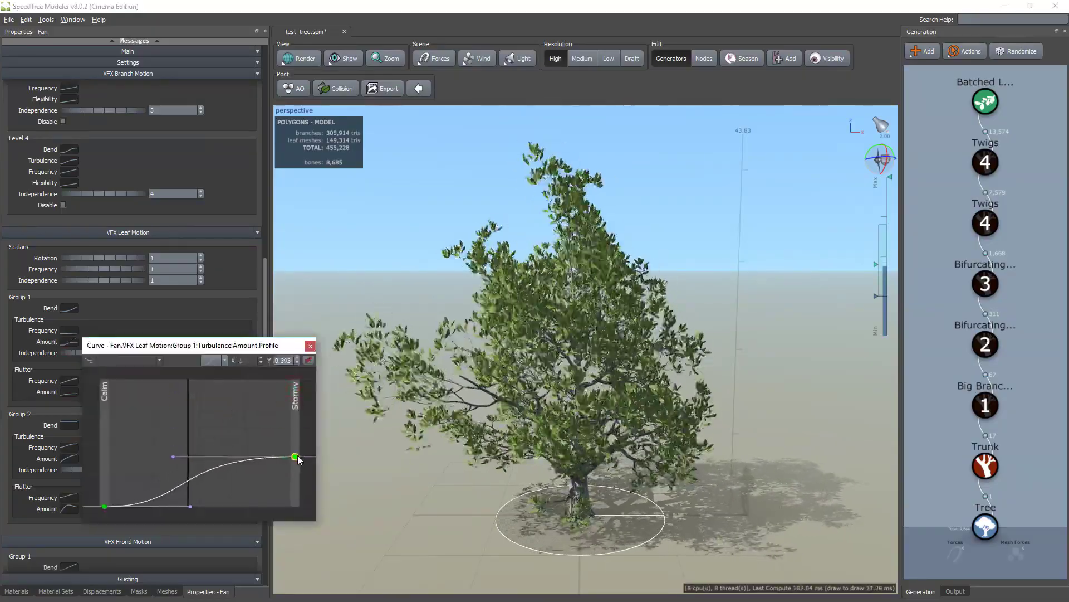
Turn off the wind and save the tree file.
right_click(880, 161)
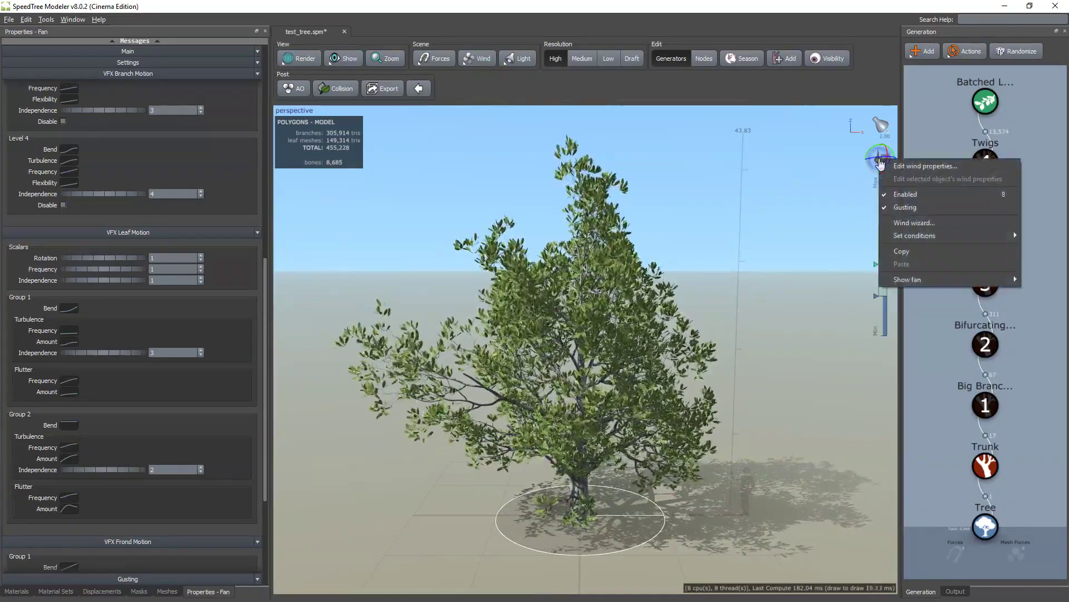
left_click(905, 195)
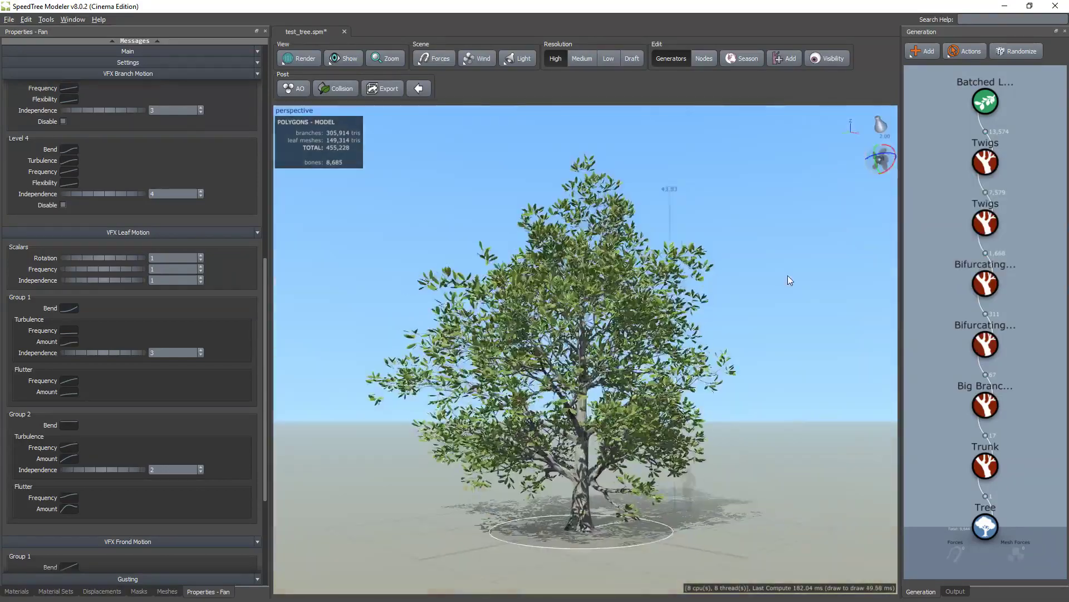
left_click_drag(787, 275, 744, 289)
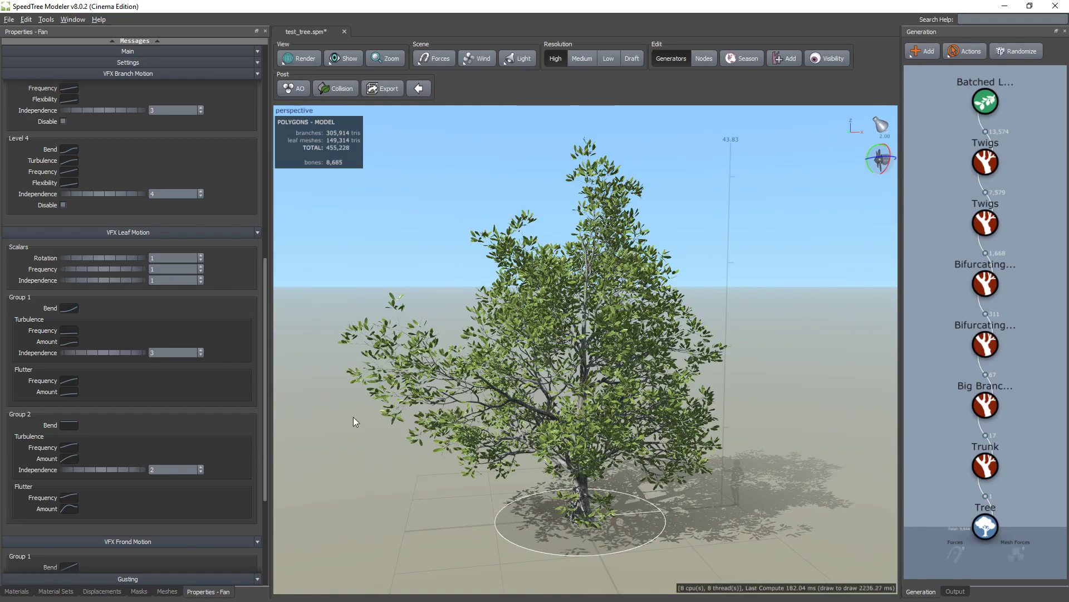
left_click_drag(679, 310, 704, 260)
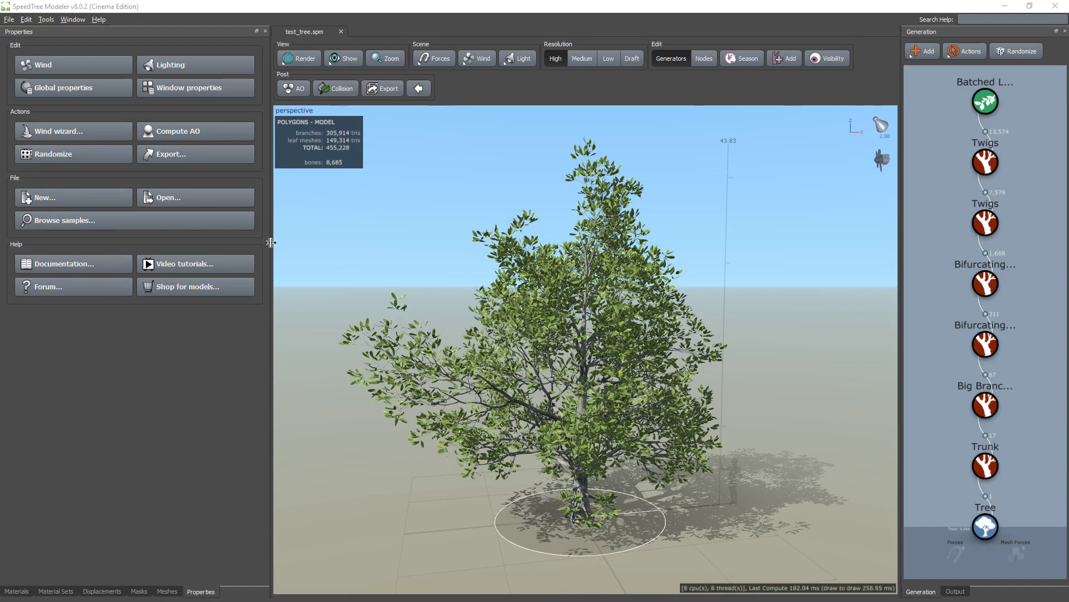
left_click(395, 232)
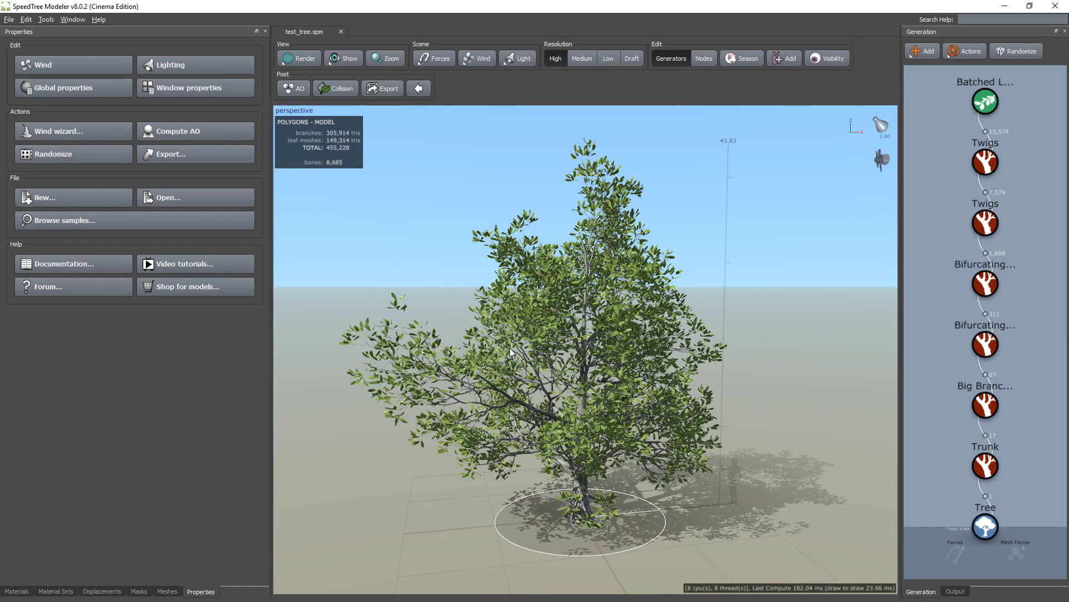
Start a new model and draw a short trunk by hand near the middle of the ground circle, leaving its node selected.
key("ctrl+n")
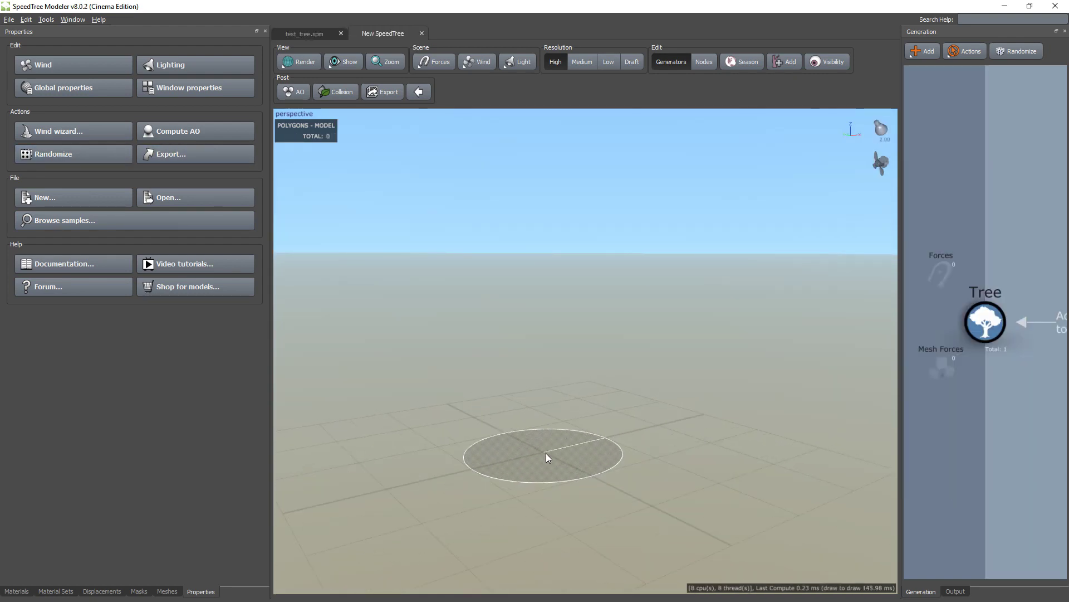
left_click_drag(546, 453, 545, 430)
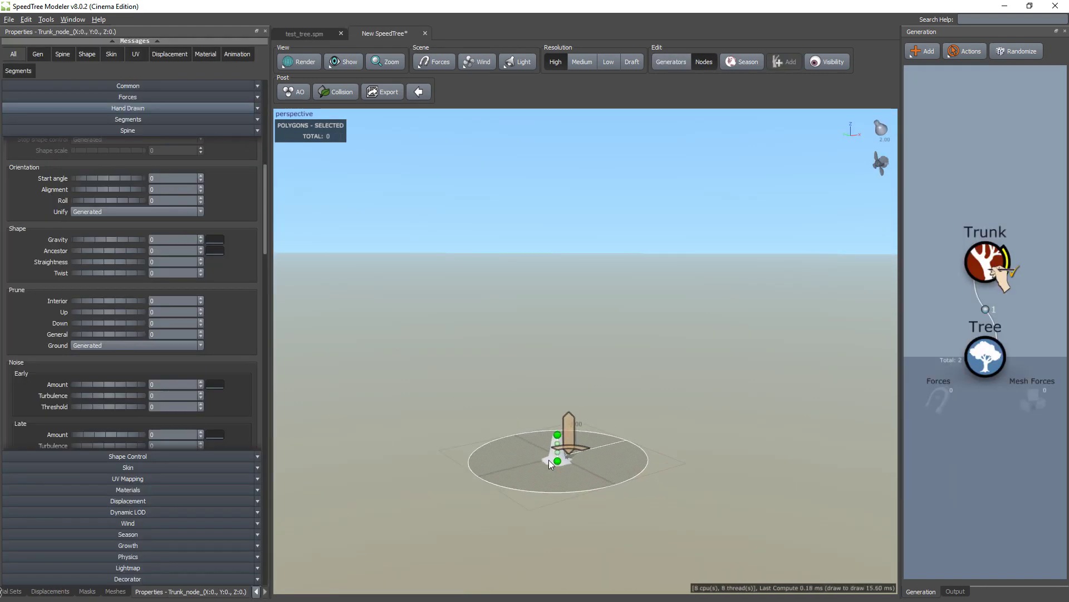
left_click(634, 403)
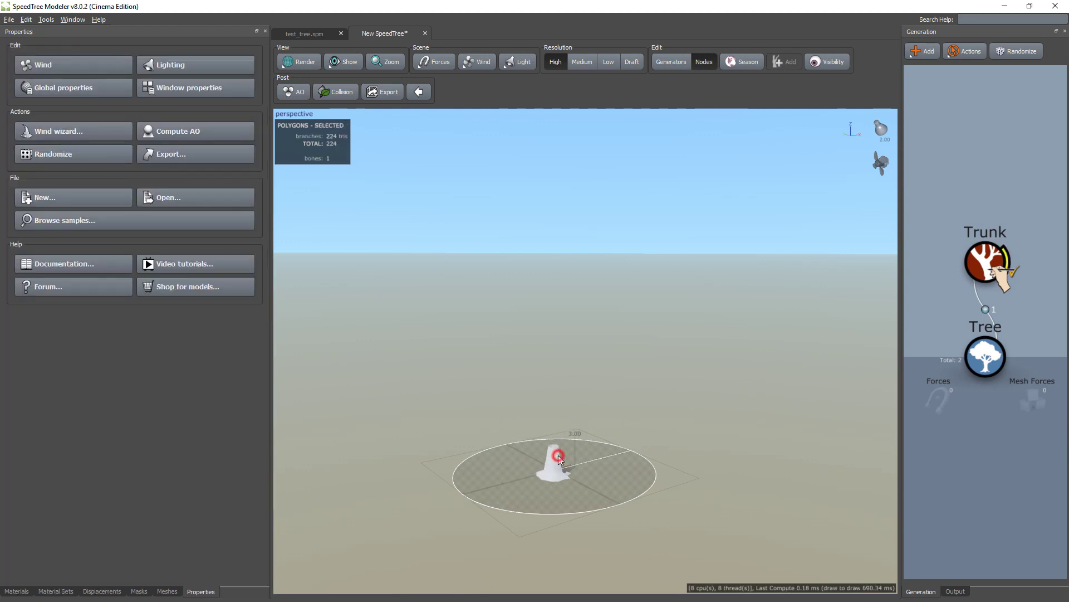
left_click(559, 457)
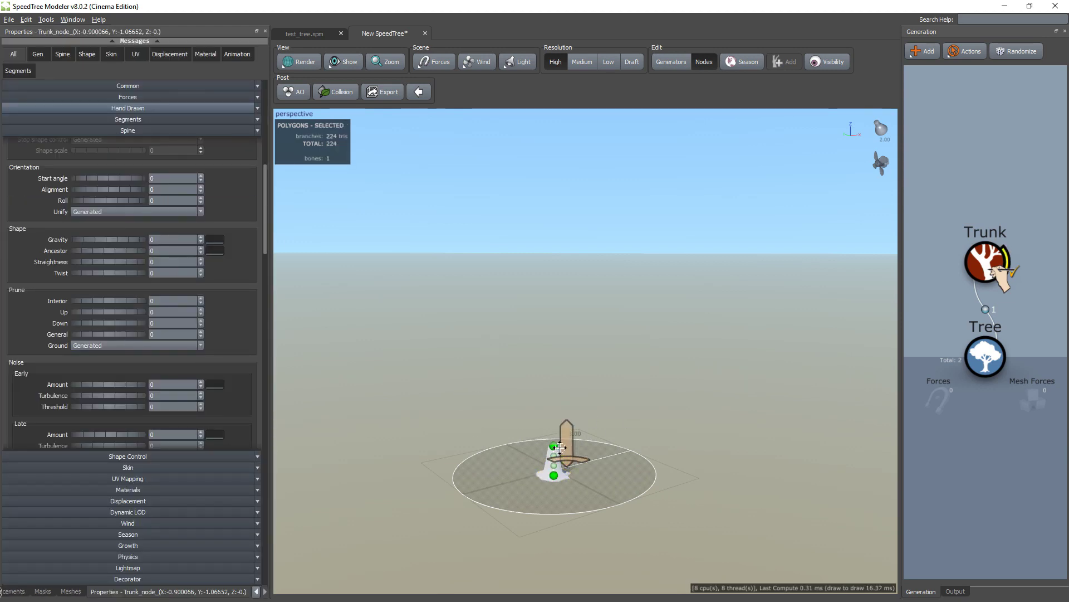
Extend the trunk freehand from its top point into a winding S-shaped spine about 32.6 units tall.
key("space")
mouse_move(557, 441)
left_mouse_down()
mouse_move(581, 392)
mouse_move(646, 316)
mouse_move(602, 276)
mouse_move(582, 230)
mouse_move(620, 196)
mouse_move(624, 137)
left_mouse_up()
key("space")
scroll(541, 284, "down", 2)
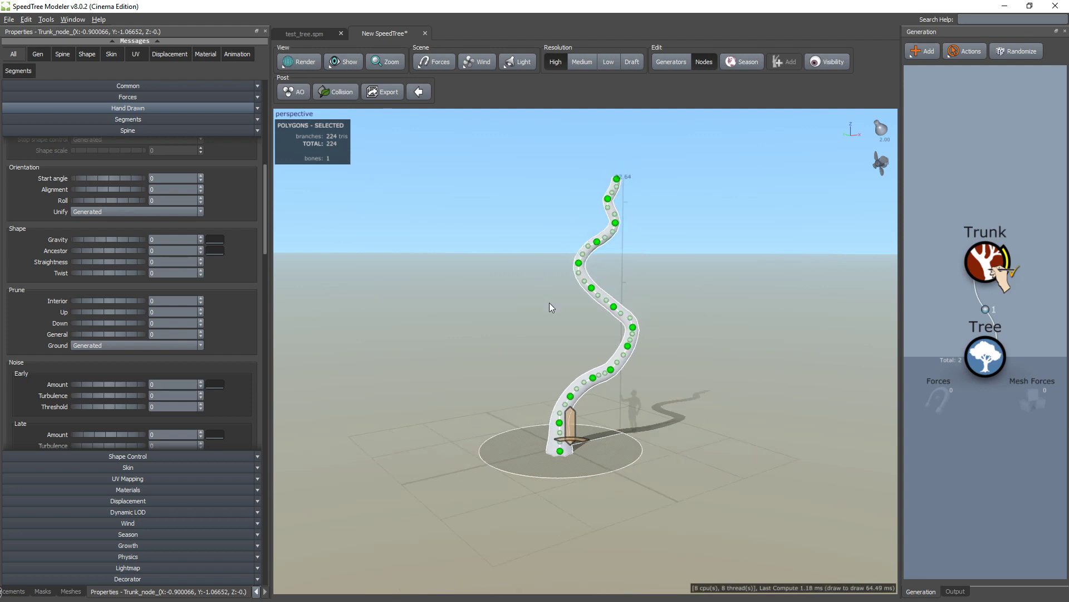
Move a middle control point of the trunk's spine slightly outward and delete the control point just below the lower bend.
middle_click_drag(502, 311, 549, 334)
mouse_move(549, 334)
left_mouse_down()
mouse_move(611, 338)
mouse_move(616, 328)
left_mouse_up()
scroll(606, 340, "up", 3)
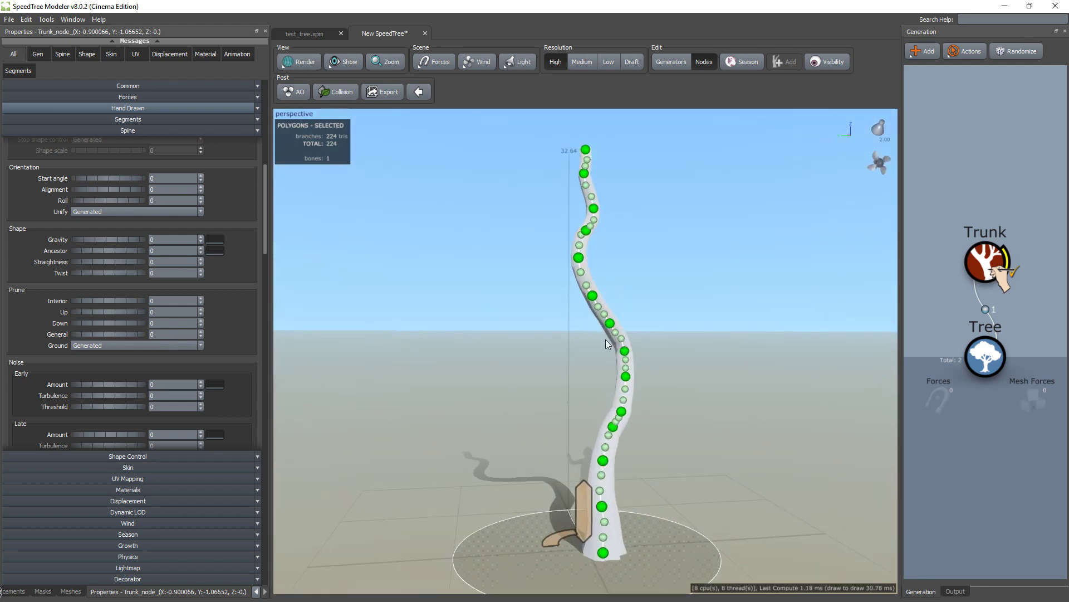
left_click_drag(592, 295, 582, 299)
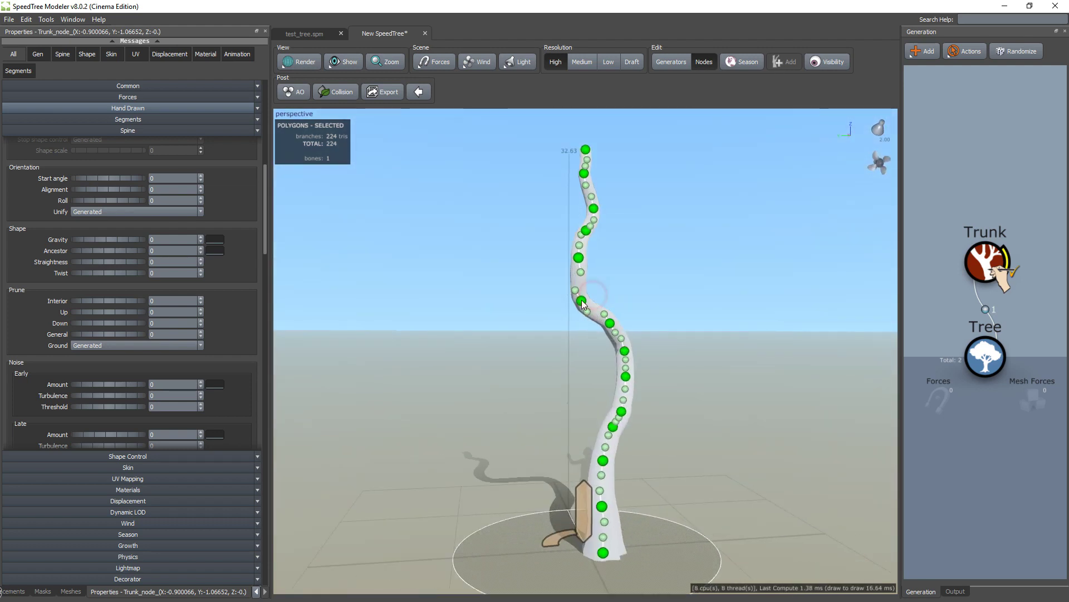
left_click(637, 380)
key("Delete")
left_click_drag(614, 384, 618, 386)
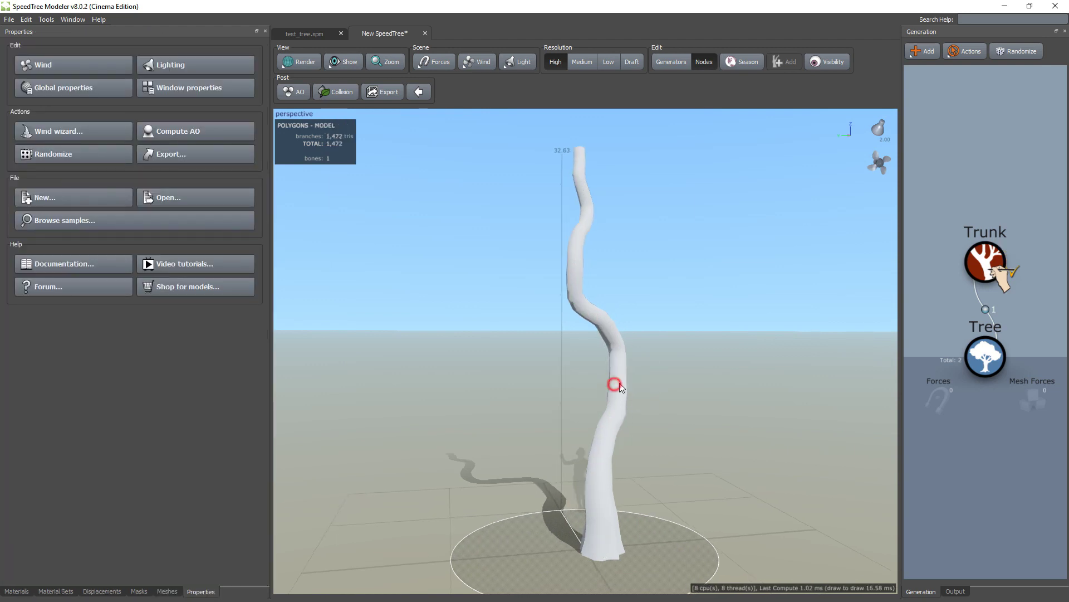
left_click(620, 389)
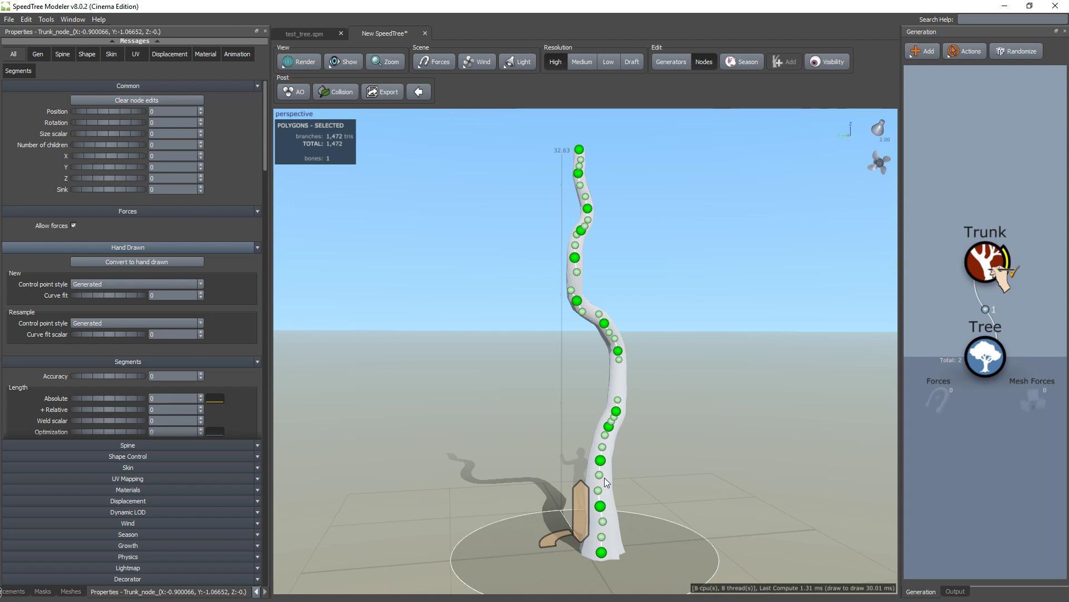
Delete surplus control points below the trunk's lower bend and move the bend's remaining point outward for a smoother curve.
left_click(630, 444)
left_click(619, 427)
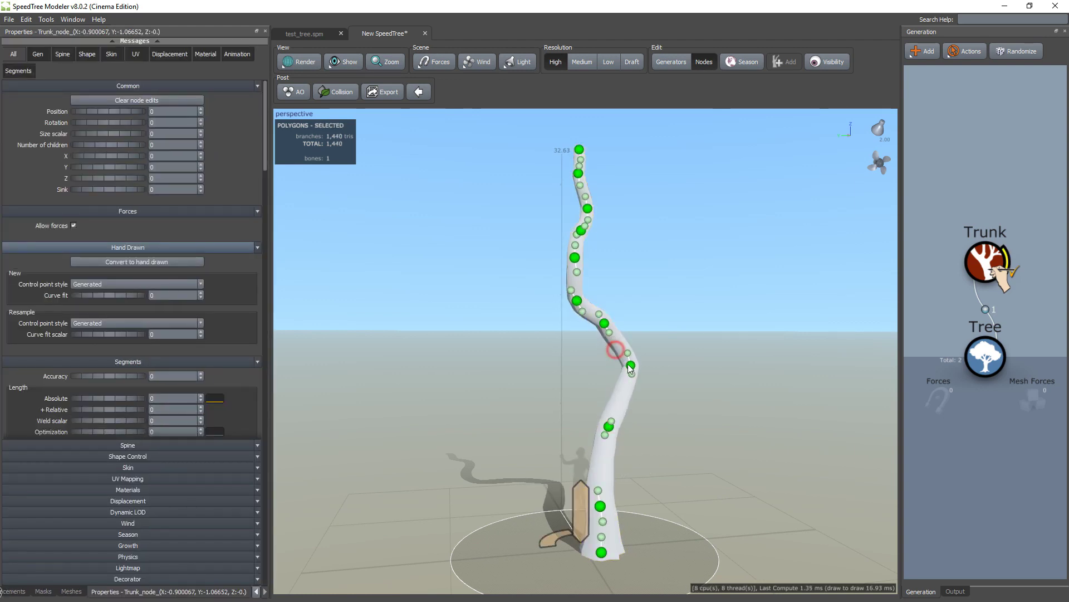
left_click_drag(635, 359, 643, 339)
left_click(660, 295)
left_click_drag(676, 418, 474, 420)
scroll(575, 406, "down", 3)
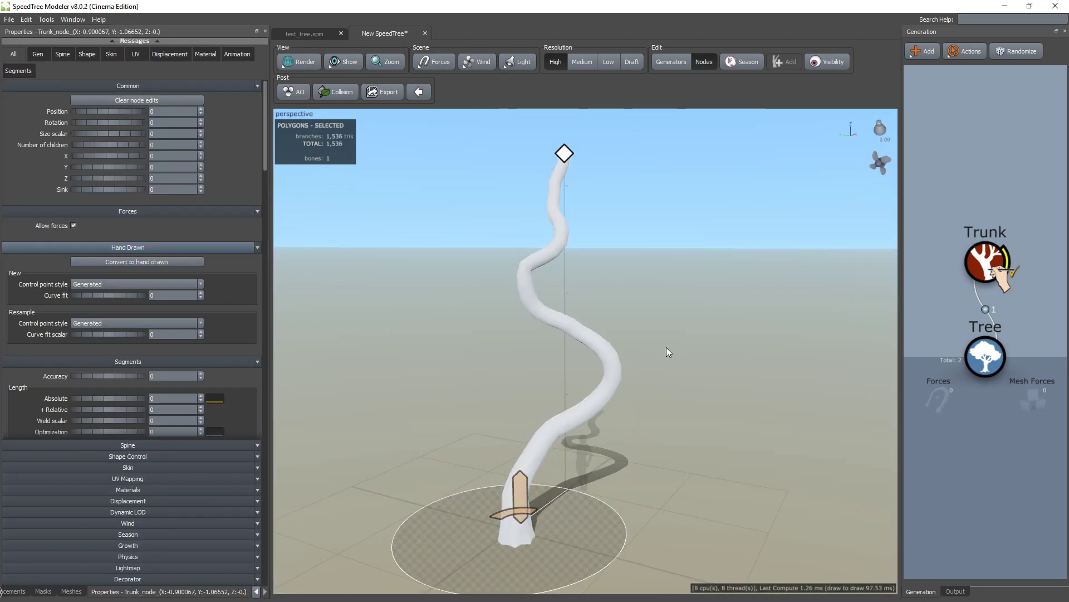
Draw seven short branch stubs by hand along different sides of the trunk.
left_click(611, 359)
left_click_drag(670, 391, 526, 383)
mouse_move(641, 318)
left_mouse_down()
mouse_move(675, 342)
mouse_move(773, 367)
mouse_move(741, 385)
left_mouse_up()
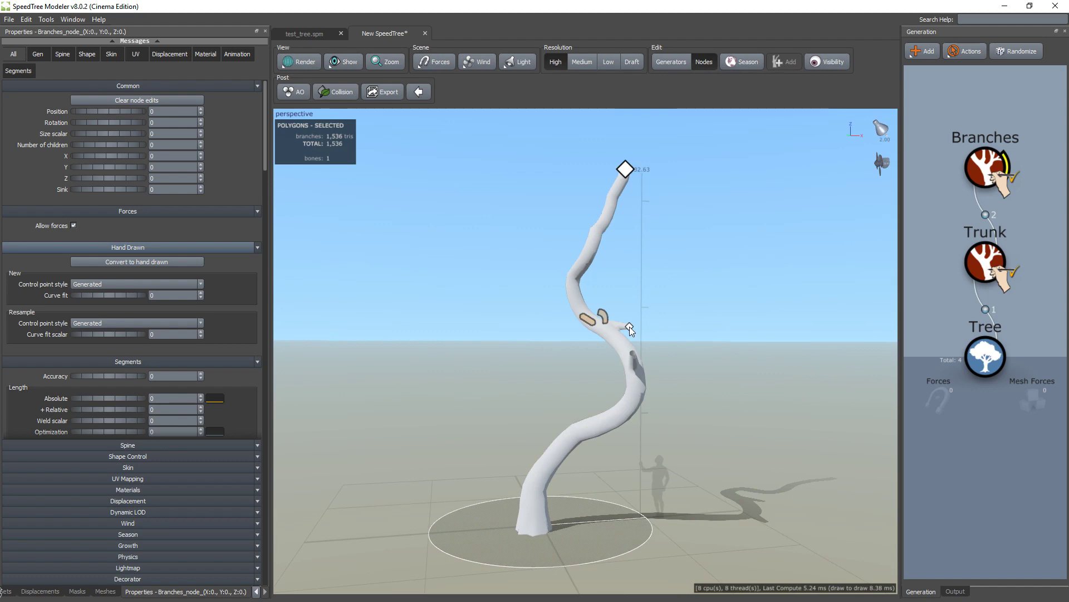
left_click_drag(629, 326, 472, 230)
left_click_drag(512, 270, 485, 254)
mouse_move(490, 245)
left_mouse_down()
mouse_move(650, 213)
mouse_move(663, 183)
mouse_move(566, 445)
mouse_move(530, 414)
mouse_move(583, 408)
mouse_move(609, 356)
mouse_move(580, 380)
mouse_move(561, 287)
left_mouse_up()
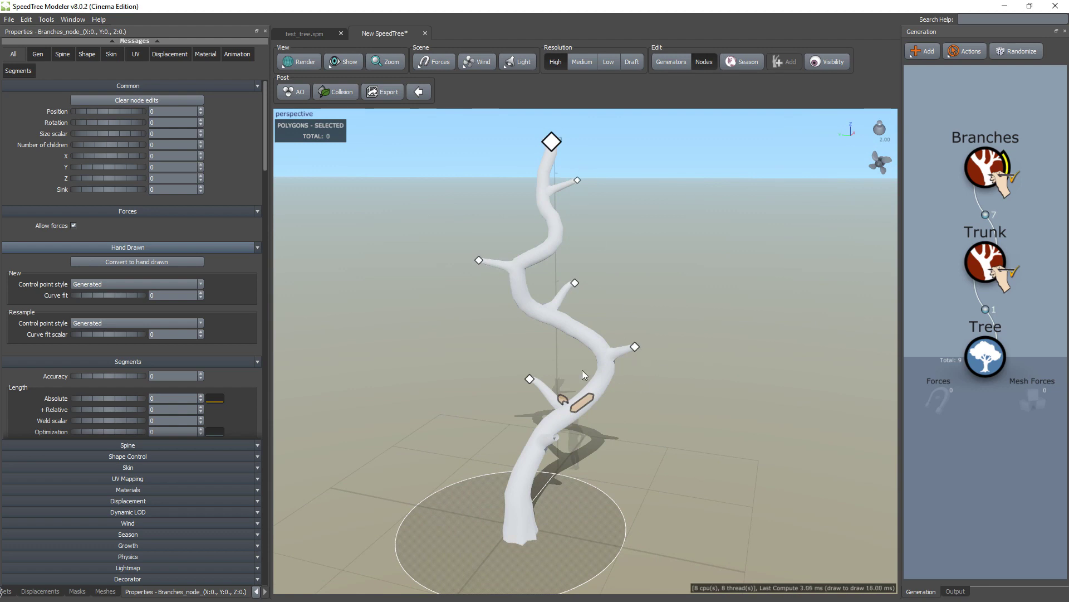
Extend the branch stubs freehand from their tips into long curving limbs on all sides of the trunk.
left_click_drag(635, 347, 726, 189)
left_click_drag(479, 260, 408, 152)
left_click_drag(643, 245, 552, 236)
mouse_move(734, 234)
left_mouse_down()
mouse_move(613, 238)
mouse_move(591, 252)
mouse_move(624, 178)
mouse_move(737, 323)
mouse_move(613, 301)
left_mouse_up()
scroll(737, 323, "down", 2)
left_click_drag(582, 428, 520, 320)
left_click_drag(752, 397, 557, 399)
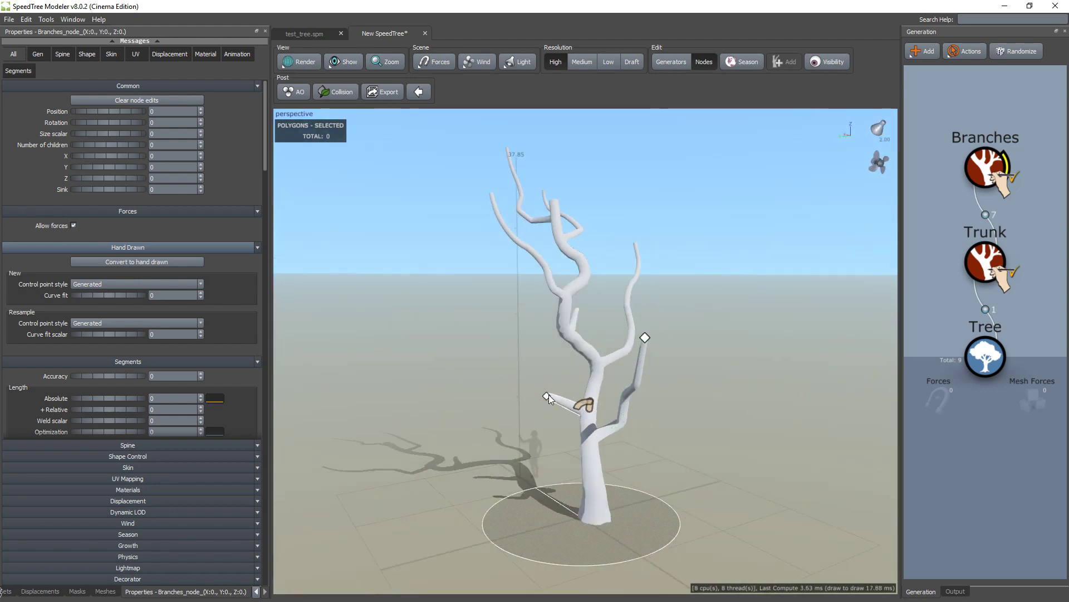
left_click_drag(691, 354, 630, 318)
left_click_drag(726, 368, 715, 326)
Shift hand-drawn limbs along and around the trunk, giving one branch node a position of -0.01 and a rotation of -0.07.
left_click(607, 358)
mouse_move(95, 112)
left_mouse_down()
mouse_move(105, 112)
mouse_move(53, 121)
mouse_move(88, 122)
left_mouse_up()
left_click_drag(557, 345, 482, 313)
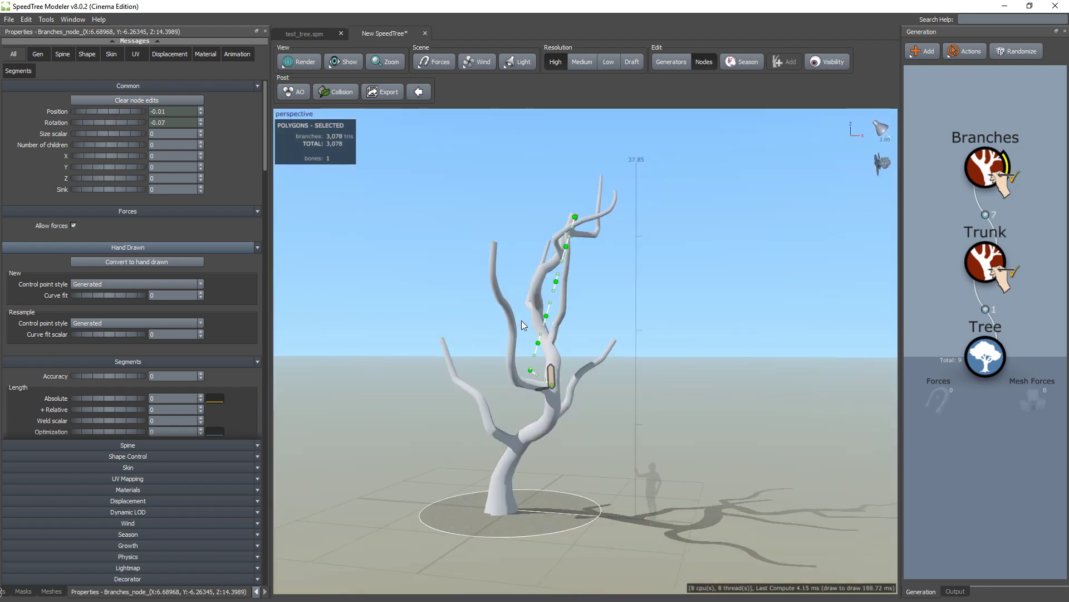
left_click(564, 289)
left_click_drag(98, 113, 100, 137)
left_click_drag(424, 297, 551, 232)
left_click(562, 215)
Select the long side limb's node and adjust the spine control points nearest its base.
left_click_drag(588, 195, 676, 389)
scroll(669, 387, "up", 3)
left_click(548, 386)
mouse_move(544, 386)
left_mouse_down()
mouse_move(518, 339)
mouse_move(563, 406)
mouse_move(545, 394)
mouse_move(563, 390)
left_mouse_up()
left_click_drag(613, 378, 621, 322)
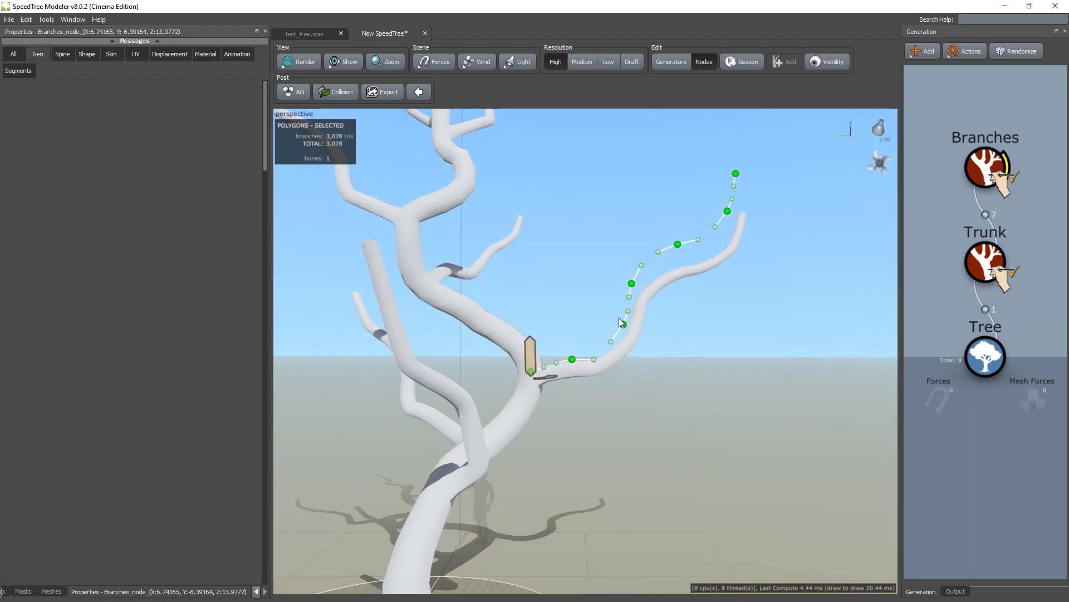
left_click(572, 359)
left_click(140, 135)
left_click_drag(631, 365, 635, 407)
Adjust the outer control points of the same side limb and clear the selection.
left_click_drag(599, 345, 691, 304)
left_click(702, 276)
left_click(694, 280)
left_click(162, 135)
left_click_drag(710, 374, 680, 328)
left_click(724, 380)
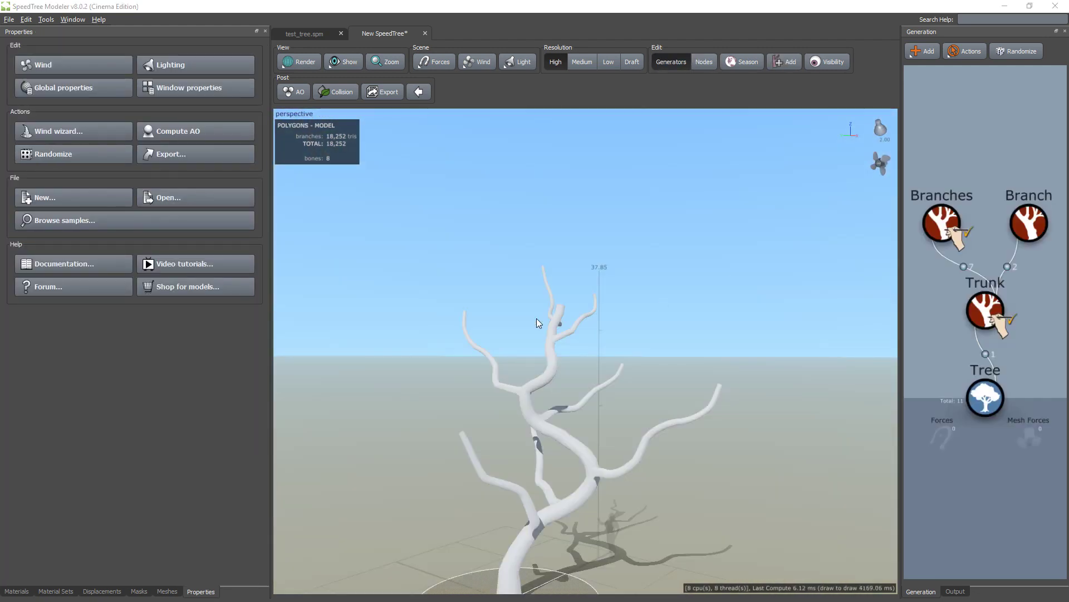
Add another Branch generator to the trunk and set its Extend parent option to Any.
left_click_drag(536, 319, 554, 294)
left_click(572, 264)
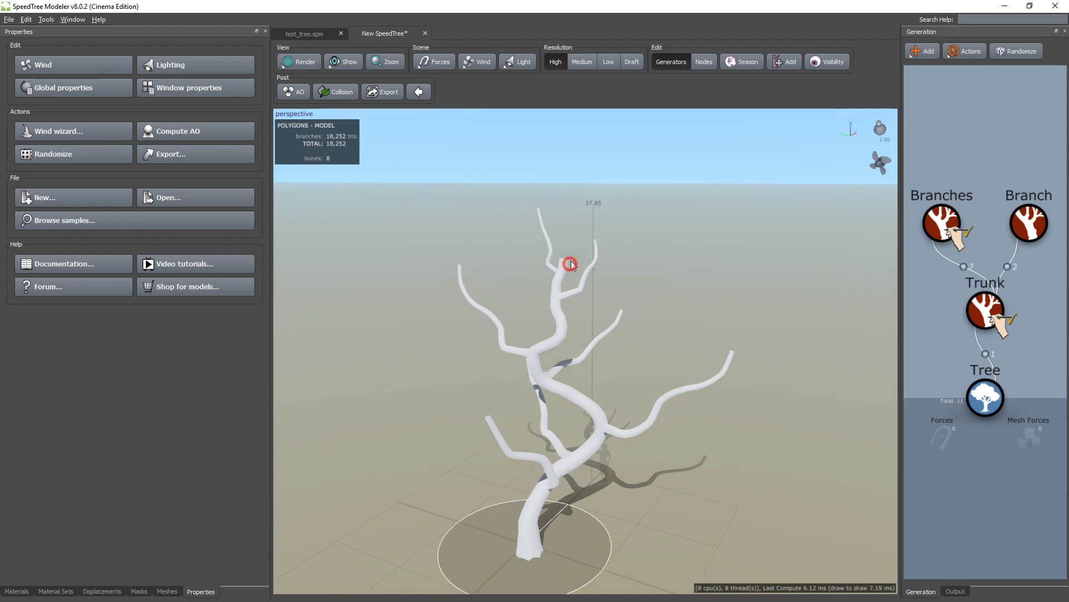
right_click(580, 397)
mouse_move(640, 405)
left_click(748, 478)
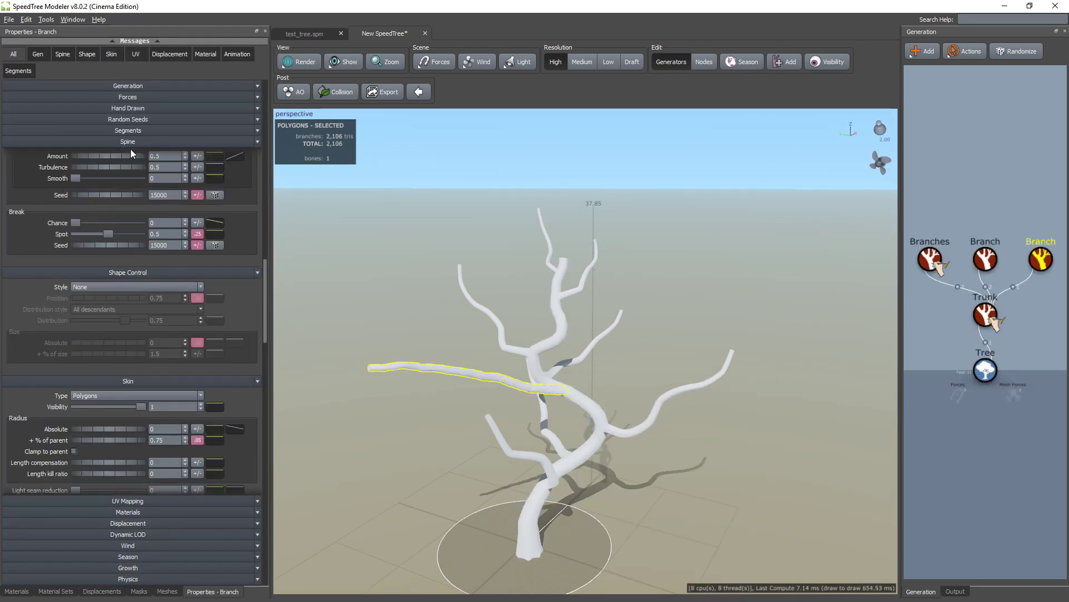
scroll(130, 149, "up", 10)
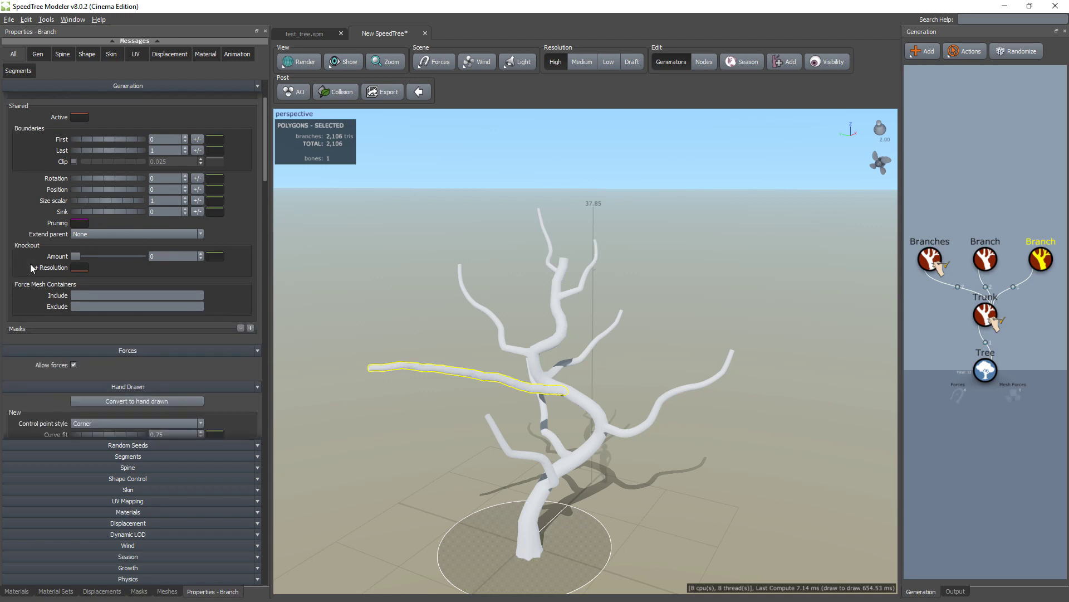
left_click(89, 234)
left_click(94, 248)
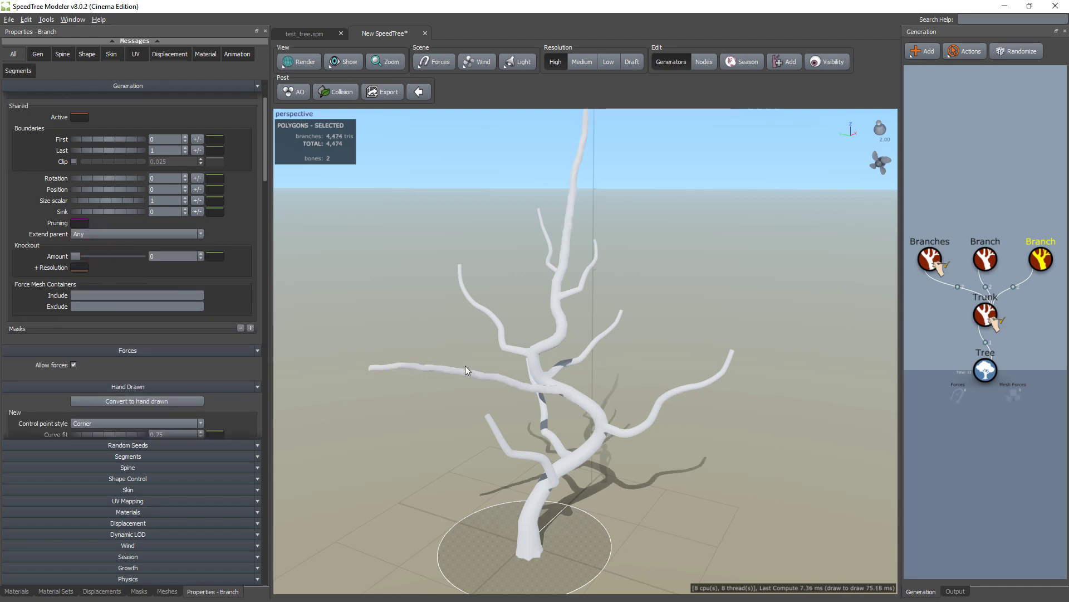
Switch to node editing and delete the new generator's side branch and the branch extending the trunk's tip.
left_click(711, 61)
left_click(476, 373)
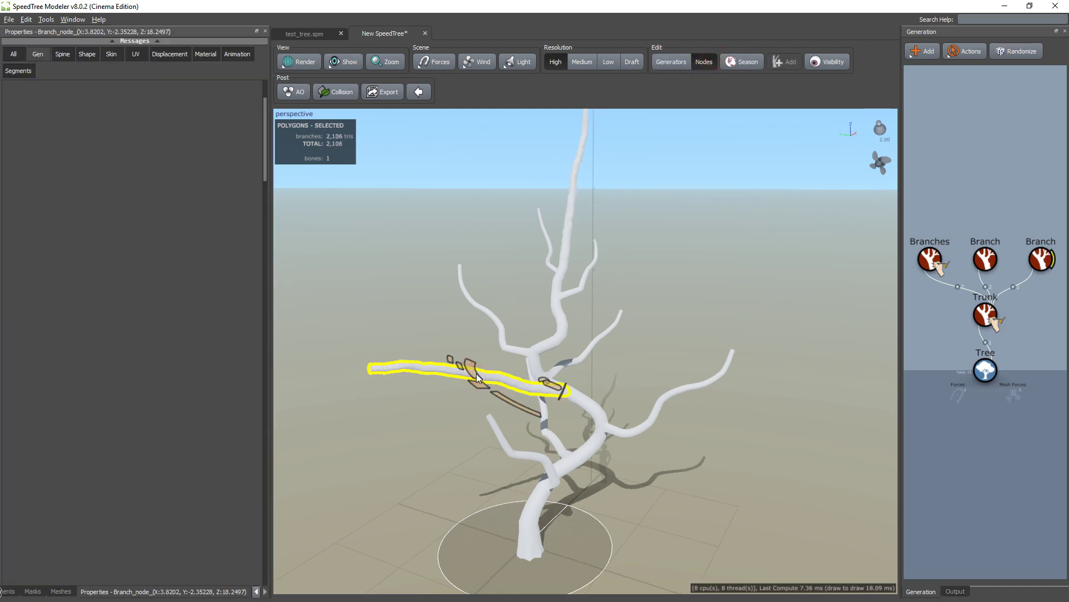
key("Delete")
left_click(563, 259)
left_click_drag(611, 286, 509, 322)
left_click(579, 359)
left_click(529, 316)
Switch to generator editing and reshape the trunk's absolute radius profile curve so the trunk tapers to a thin tip.
left_click(671, 62)
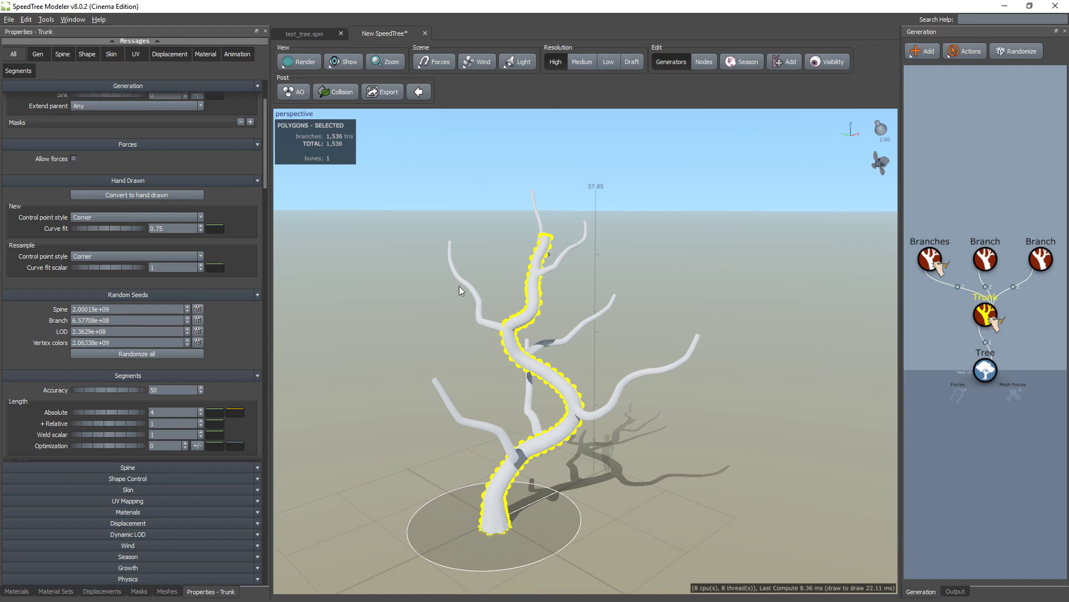
left_click(165, 487)
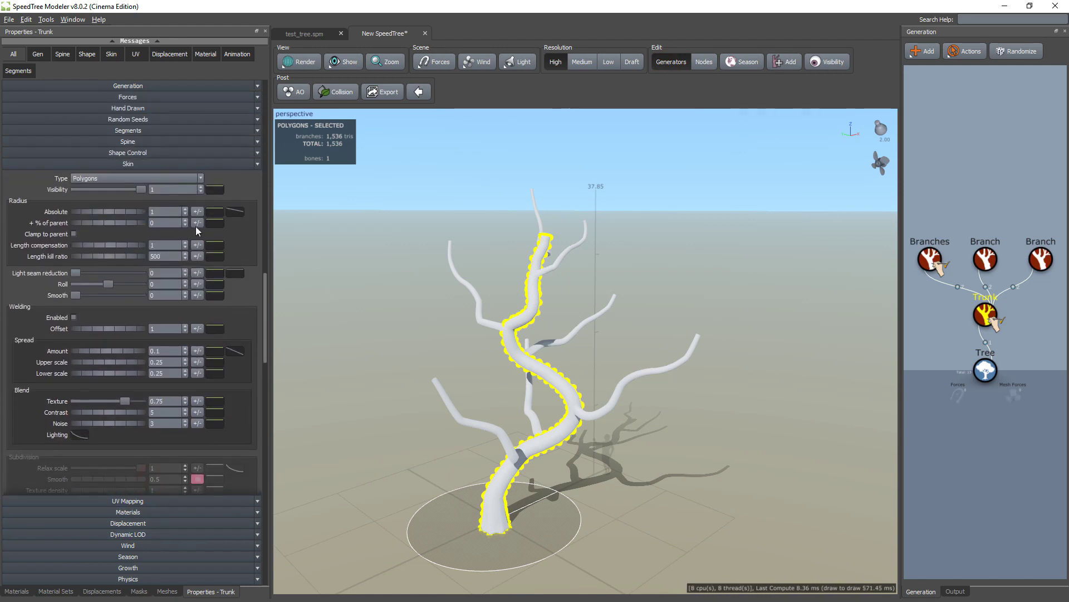
left_click(236, 212)
left_click_drag(461, 314, 462, 358)
left_click(476, 216)
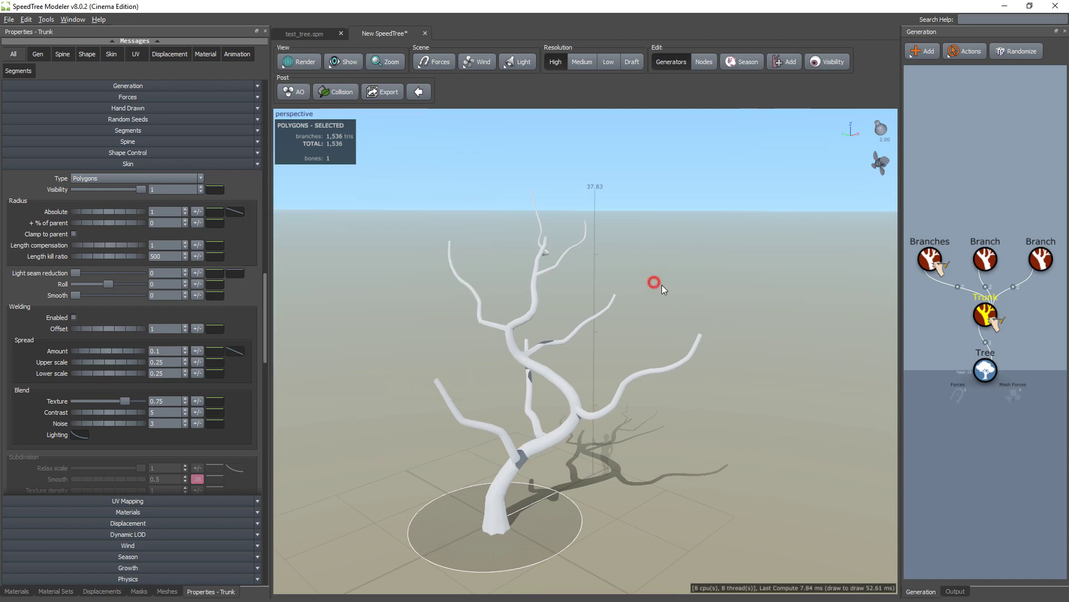
Add a Big Branches generator to the hand-drawn Branches and set its absolute radius to 0.13.
right_click(625, 389)
left_click(800, 429)
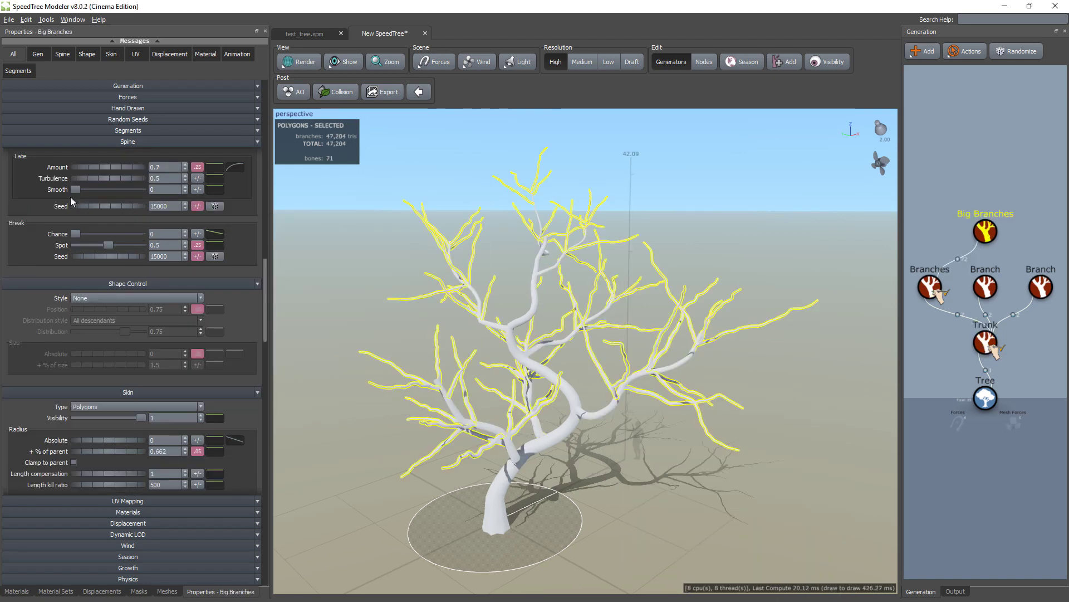
scroll(114, 408, "down", 3)
left_click_drag(98, 340, 115, 340)
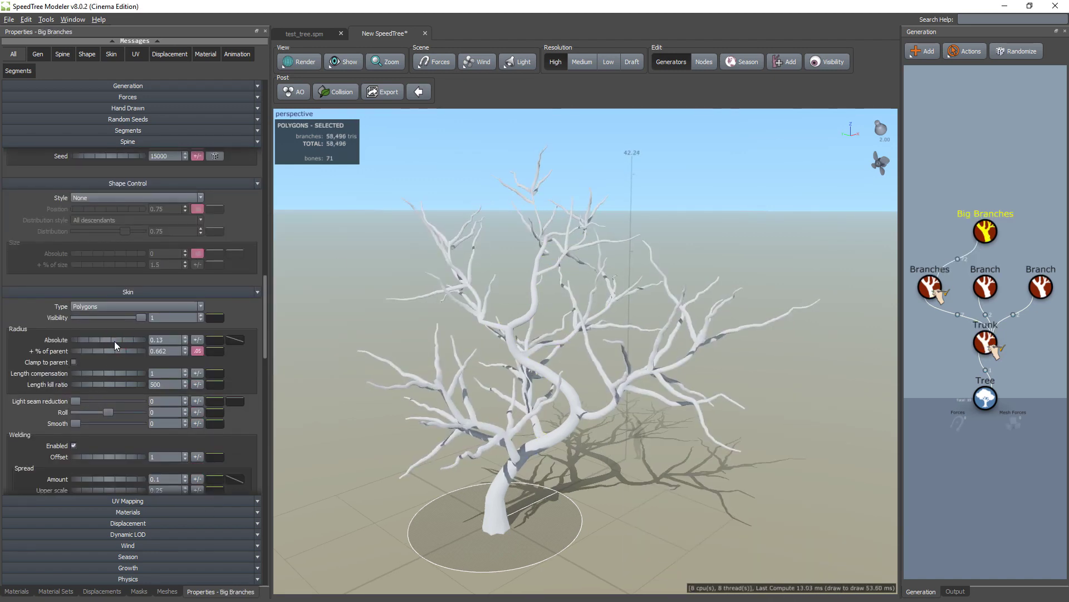
scroll(134, 356, "up", 10)
mouse_move(133, 272)
left_mouse_down()
mouse_move(118, 274)
mouse_move(132, 275)
left_mouse_up()
Duplicate Big Branches as a second level above itself, shorten its length relative to the parent, and set its absolute radius to 0.1.
left_click_drag(990, 232, 957, 229, "ctrl")
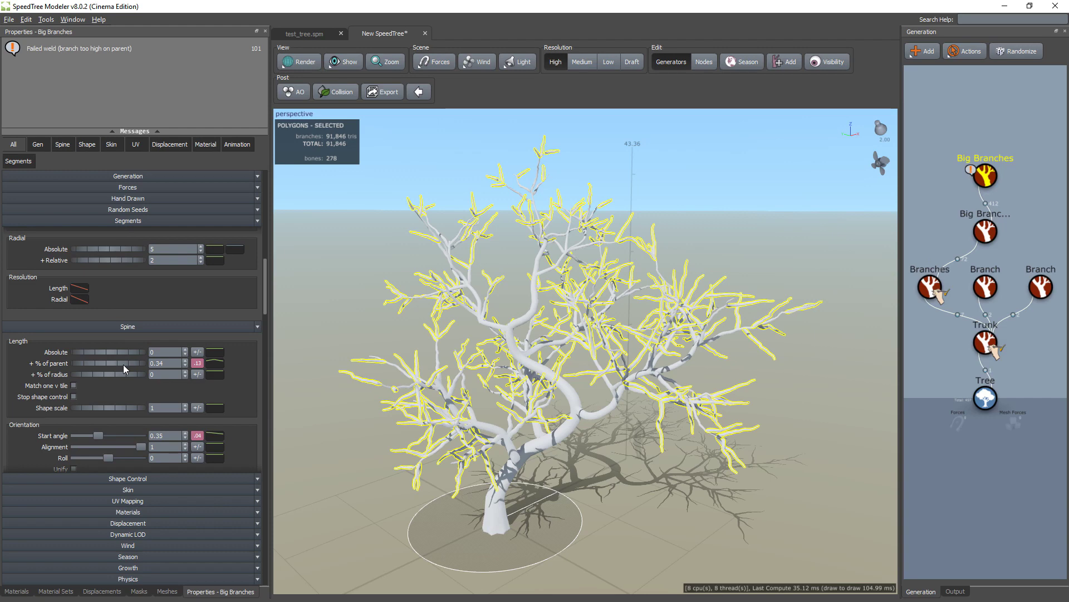
left_click_drag(123, 365, 118, 363)
scroll(142, 406, "down", 6)
left_click(133, 491)
left_click_drag(99, 313, 102, 302)
right_click(985, 176)
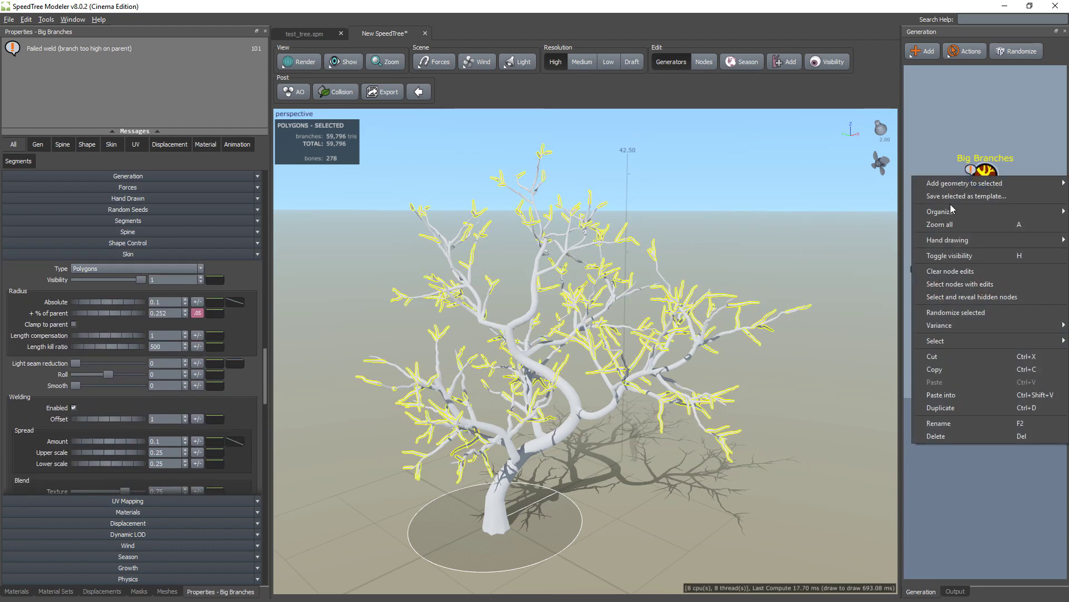
left_click(951, 126)
Tune the upper Big Branches' interval generation, with boundaries first 0.175 and last 0.645 and position -0.04.
left_click(985, 177)
left_click(103, 176)
left_click_drag(107, 213, 124, 227)
left_click_drag(127, 340, 99, 323)
scroll(198, 368, "down", 1)
scroll(199, 371, "down", 1)
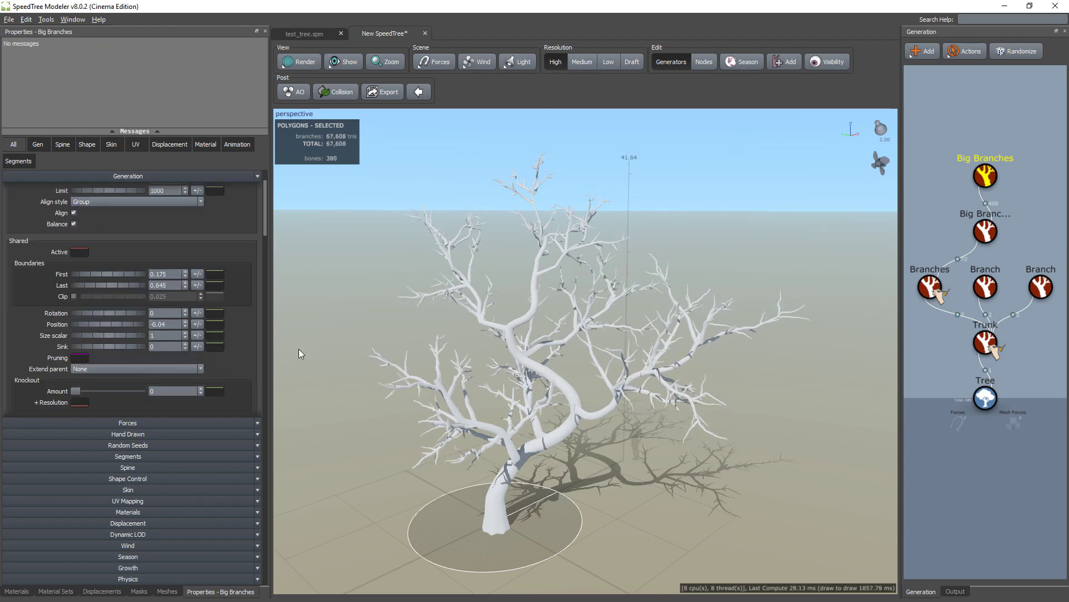
Add a Twigs generator to the upper Big Branches level and adjust its generation placement.
right_click(967, 161)
left_click(906, 342)
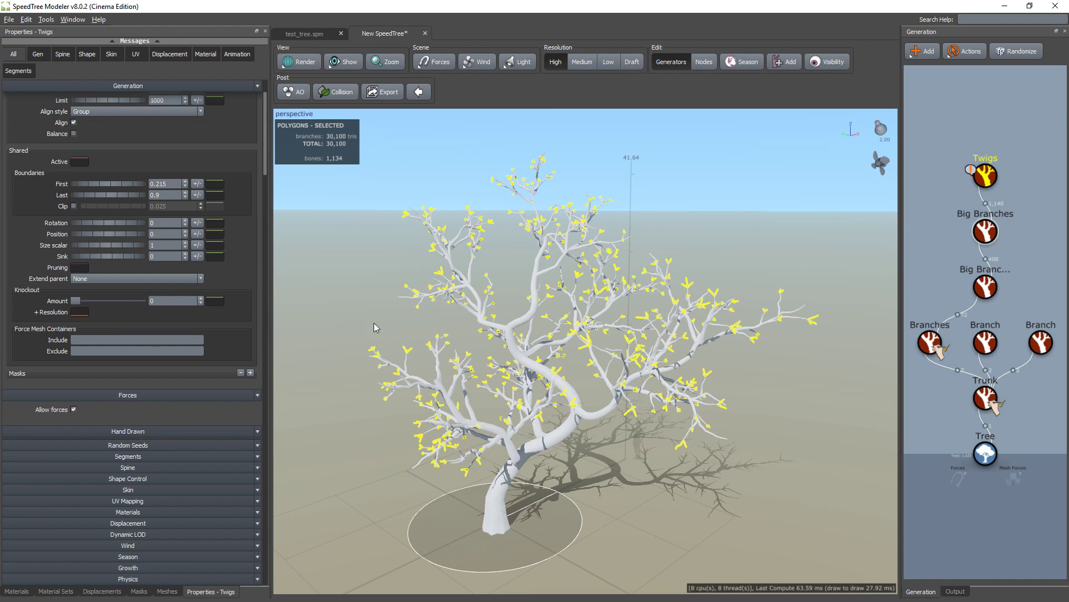
scroll(128, 177, "up", 4)
left_click_drag(133, 303, 108, 302)
scroll(143, 303, "down", 4)
left_click_drag(123, 259, 146, 260)
Set the twigs' first boundary to -0.065, last 0.29, position 0.48, size scalar 0.86 and sink 0.36, and increase their spine length.
scroll(81, 296, "up", 4)
left_click_drag(108, 341, 133, 352)
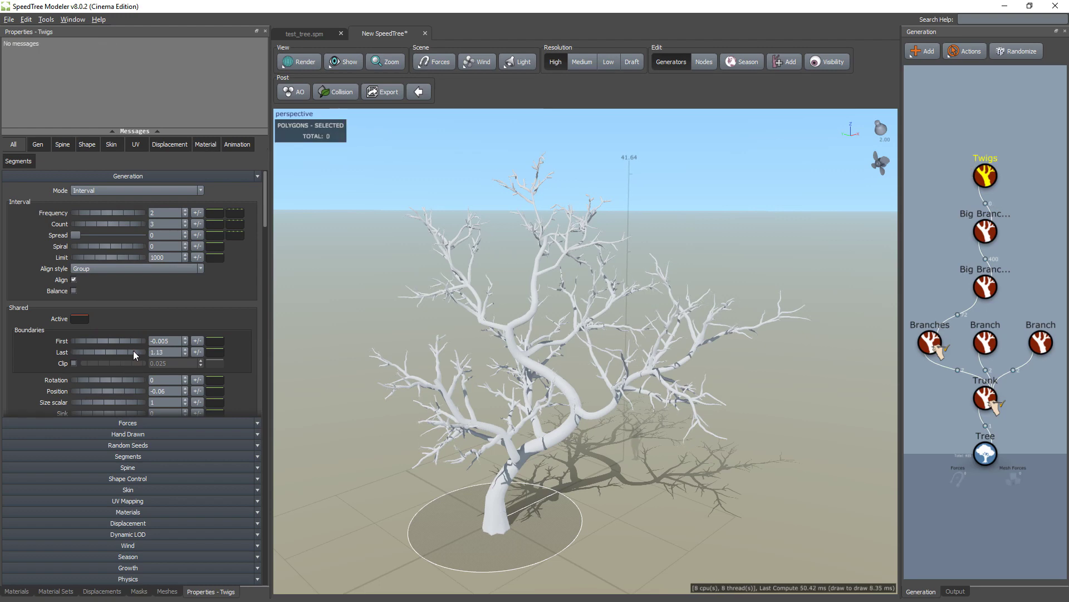
scroll(136, 347, "down", 3)
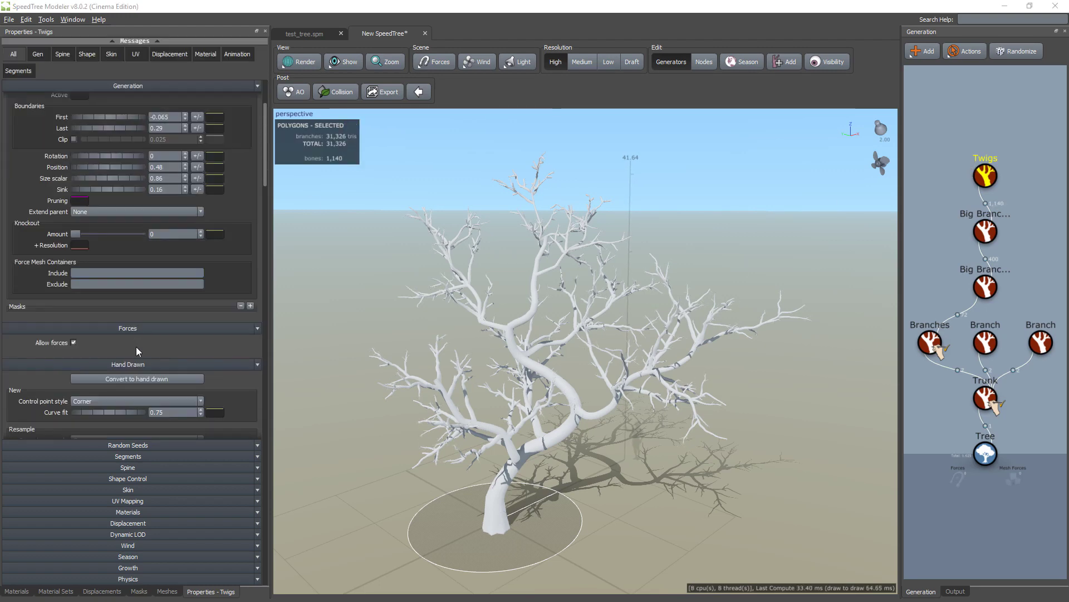
left_click(136, 467)
left_click_drag(116, 166, 144, 166)
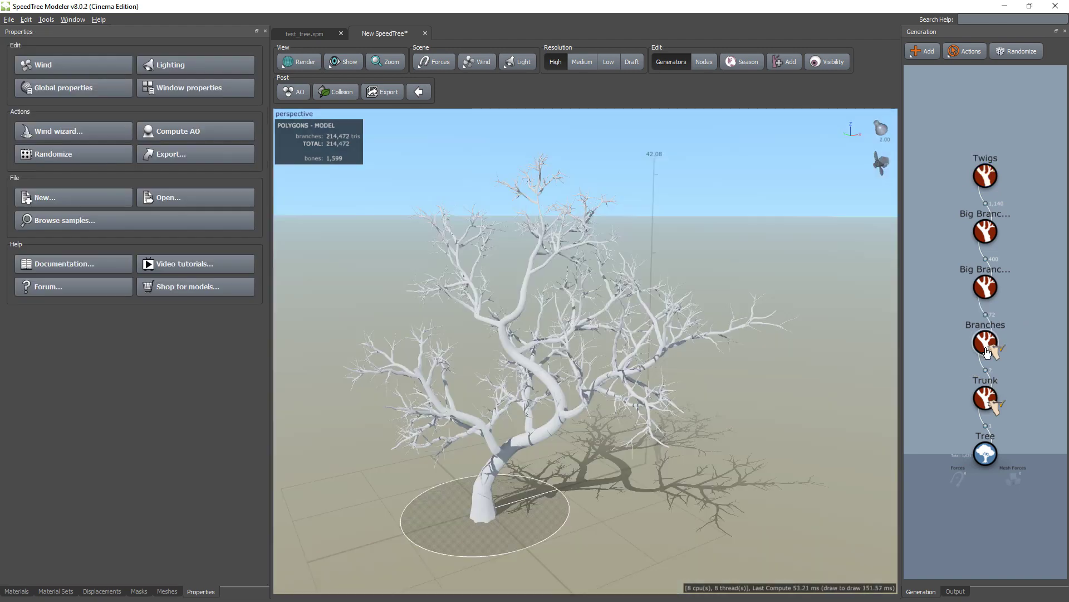
Delete the link between Trunk and Branches, always accepting node edit loss, and reconnect the Branches generator to Trunk.
left_click(985, 342)
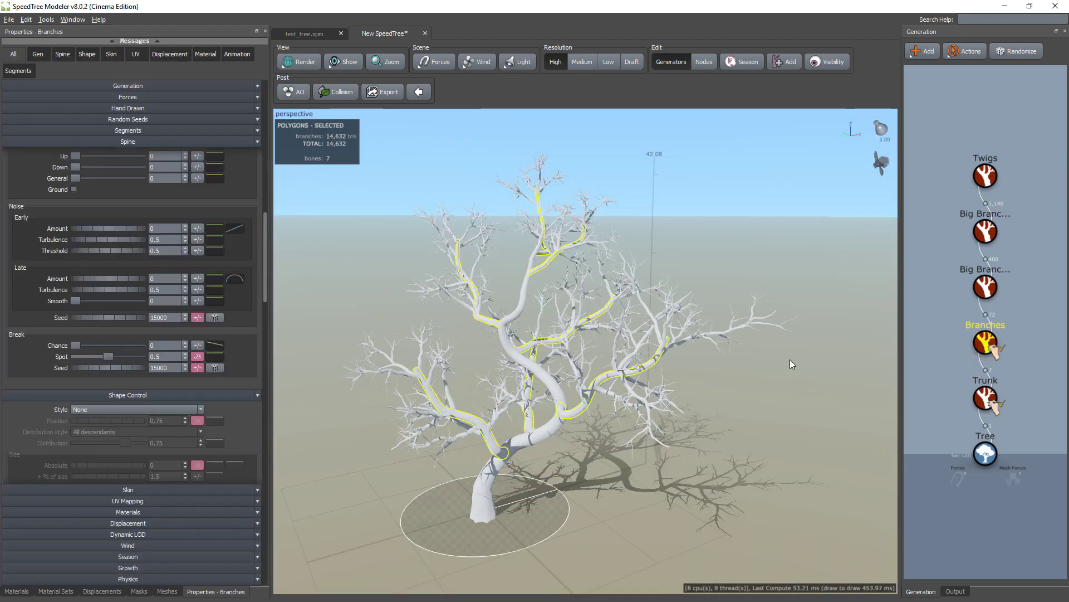
left_click(945, 361)
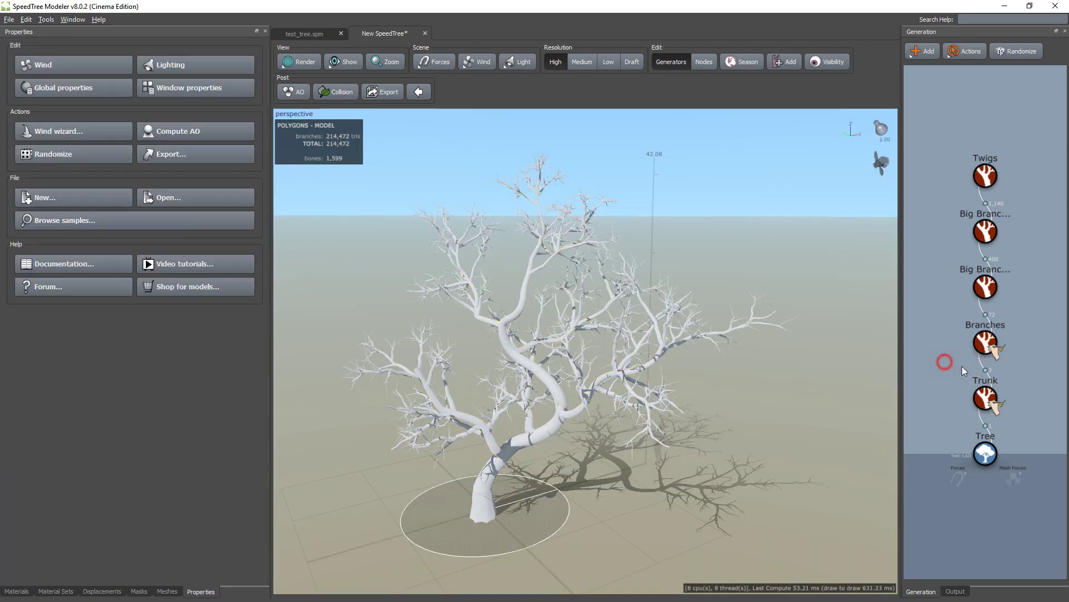
left_click_drag(1010, 377, 1008, 370)
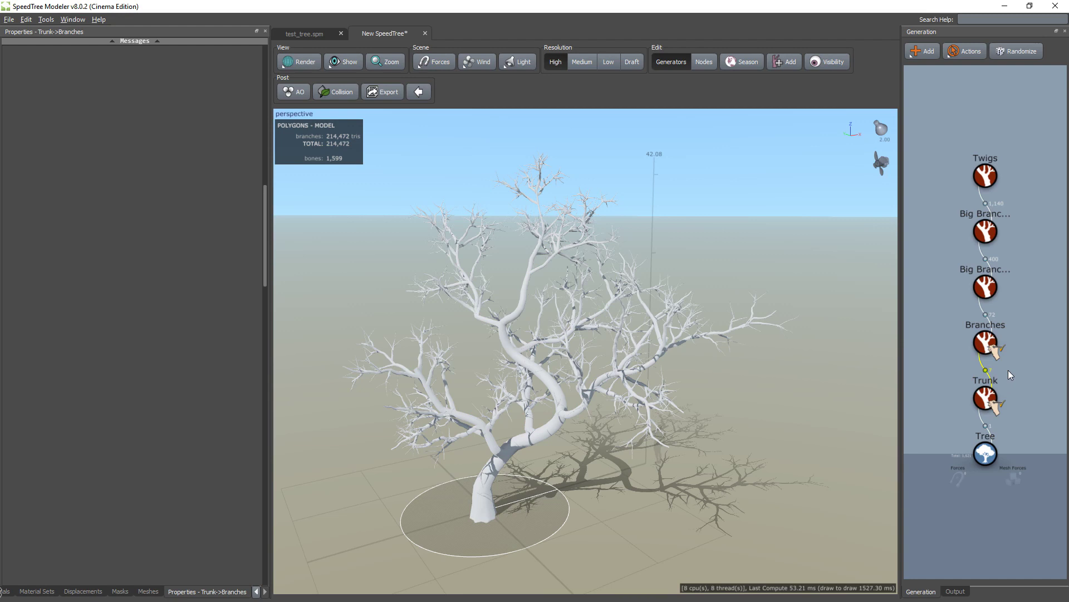
key("Delete")
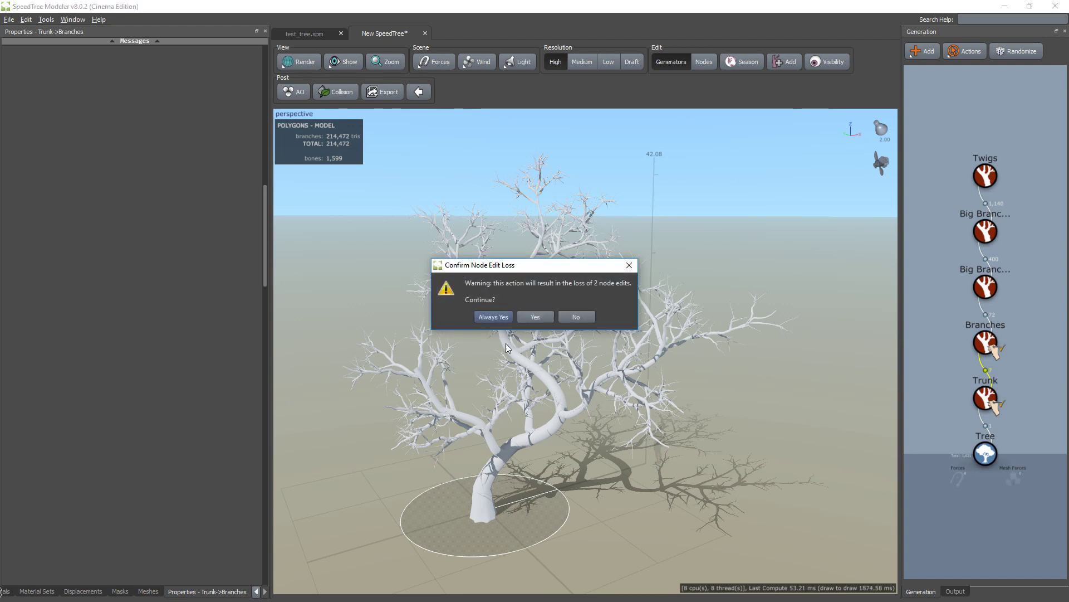
left_click(498, 317)
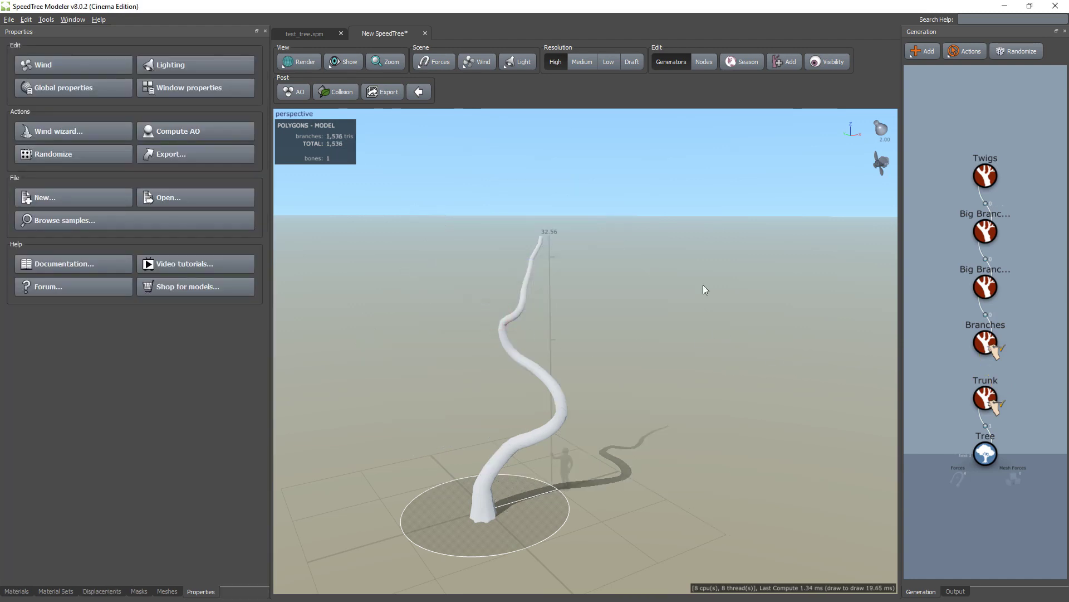
left_click_drag(990, 343, 988, 399)
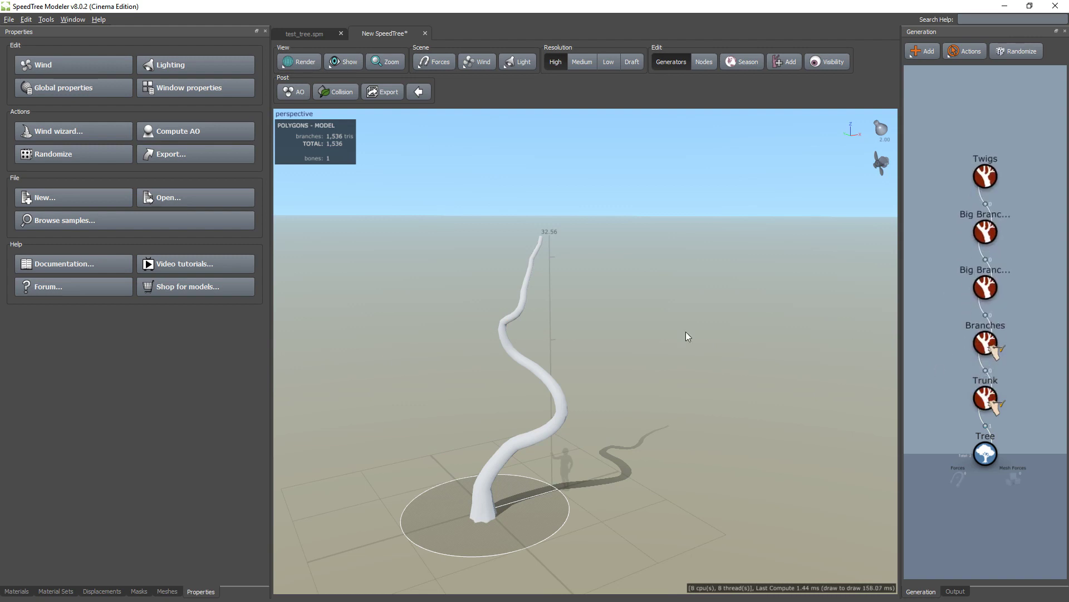
Draw a new set of main branches by hand from different sides of the trunk, using the reconnected Branches generator.
left_click(561, 405)
mouse_move(629, 356)
left_mouse_down()
mouse_move(661, 403)
mouse_move(719, 189)
mouse_move(583, 354)
mouse_move(671, 389)
mouse_move(612, 418)
left_mouse_up()
left_click(596, 420)
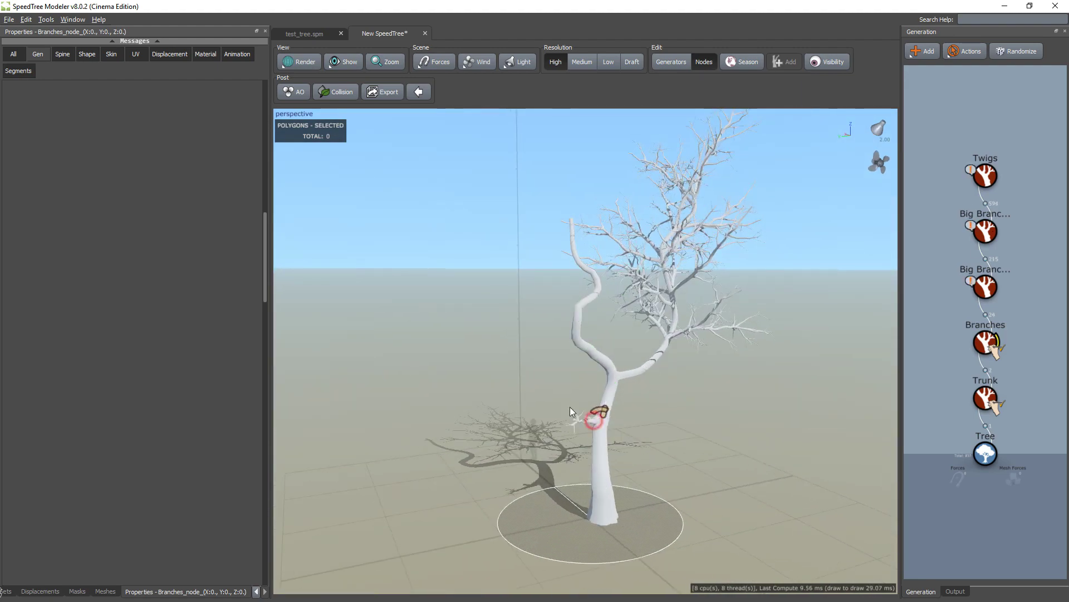
mouse_move(740, 382)
left_mouse_down()
mouse_move(622, 339)
mouse_move(603, 380)
mouse_move(623, 373)
mouse_move(681, 256)
mouse_move(636, 382)
mouse_move(601, 376)
mouse_move(685, 312)
left_mouse_up()
mouse_move(709, 413)
left_mouse_down()
mouse_move(757, 425)
mouse_move(697, 410)
left_mouse_up()
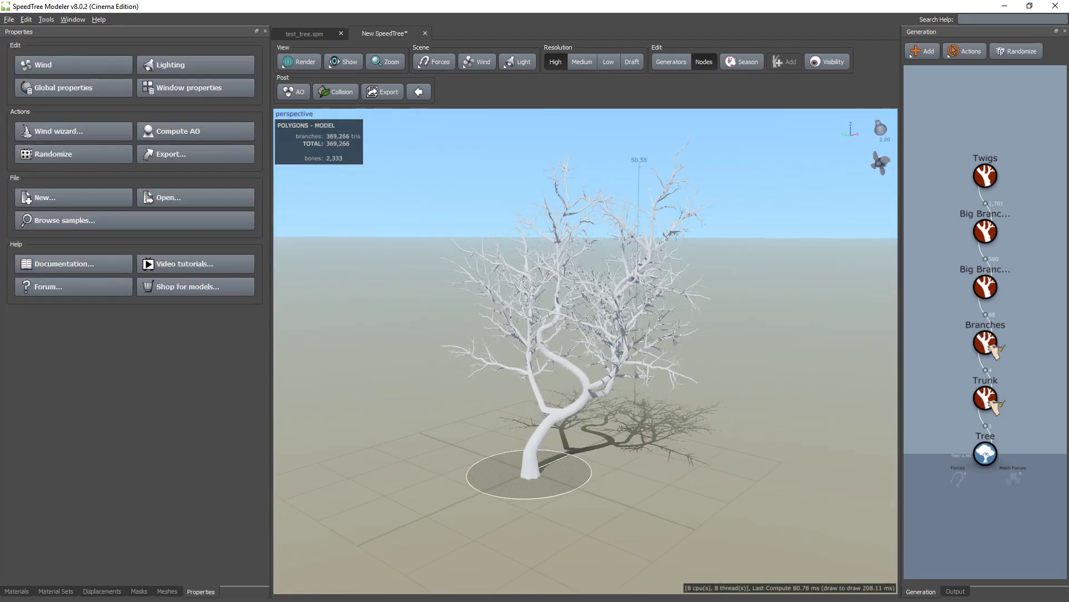
Reshape the lowest hand-drawn branch by moving its control points near the base so it reaches farther out from the trunk.
left_click_drag(696, 411, 730, 377)
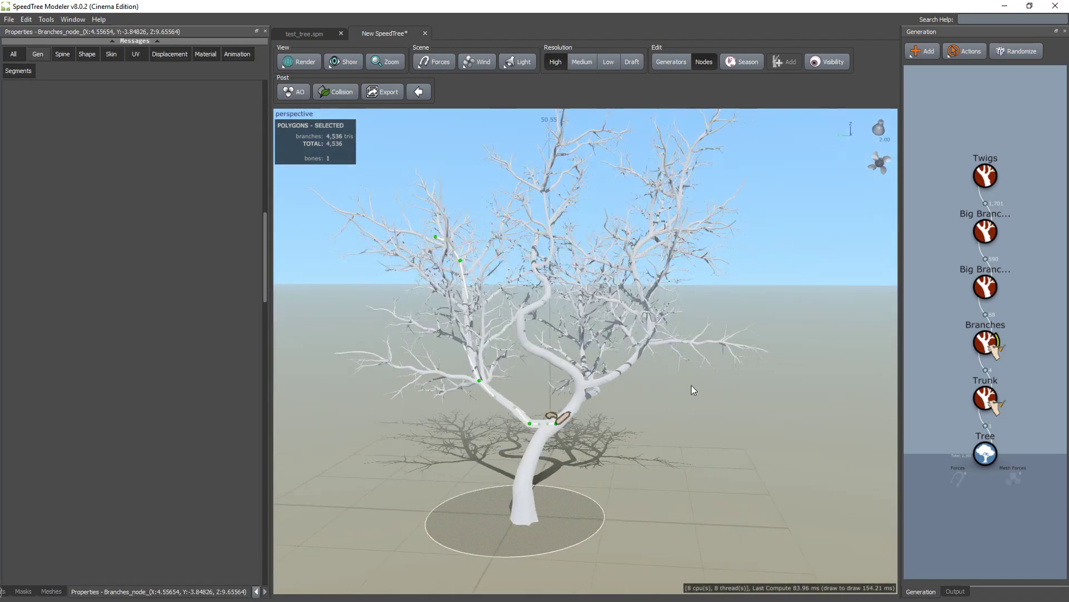
left_click_drag(532, 424, 510, 384)
left_click(103, 135)
left_click_drag(599, 390, 600, 441)
left_click_drag(529, 424, 596, 360)
scroll(532, 427, "up", 2)
left_click(535, 425)
left_click(493, 396)
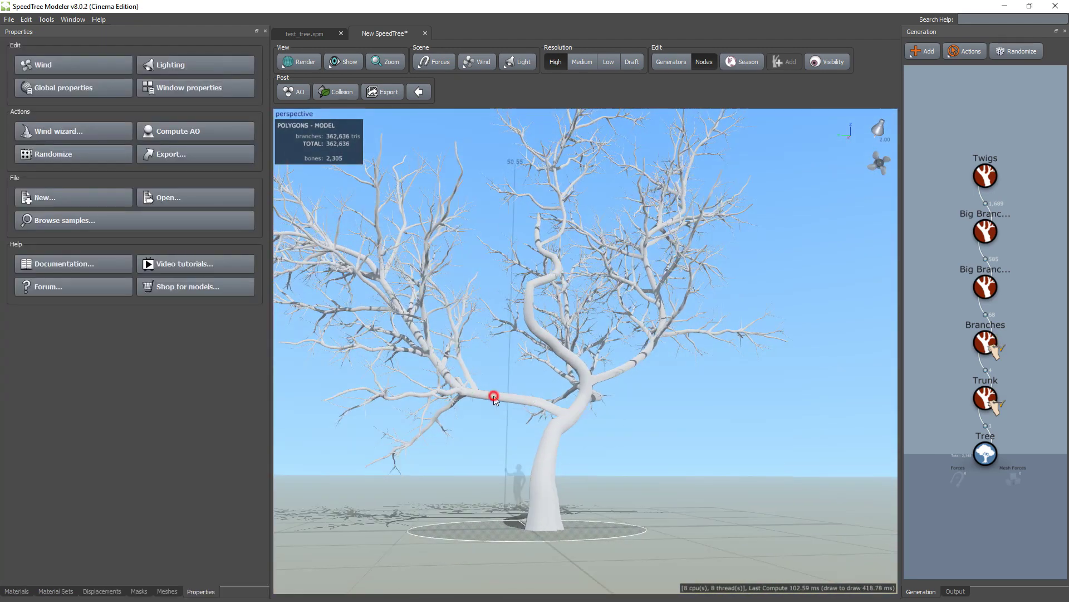
Slide the lowest branch up the trunk to position 0.379 and reposition its control points from the bend out to the tip.
mouse_move(89, 112)
left_mouse_down()
mouse_move(119, 110)
mouse_move(109, 106)
left_mouse_up()
left_click_drag(495, 303, 493, 353)
left_click(489, 365)
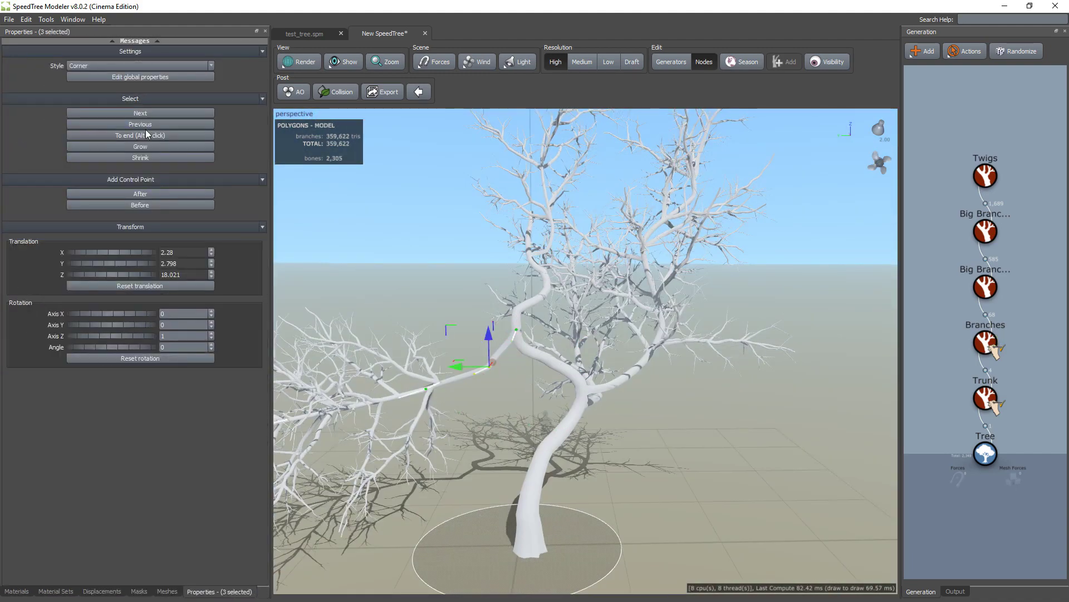
left_click(146, 135)
key("space")
left_click_drag(471, 353, 494, 337)
left_click_drag(402, 446, 470, 345)
key("space")
Adjust the curve handle at the control point near the repositioned branch's base to reshape its bend.
left_click(461, 362)
left_click(466, 337)
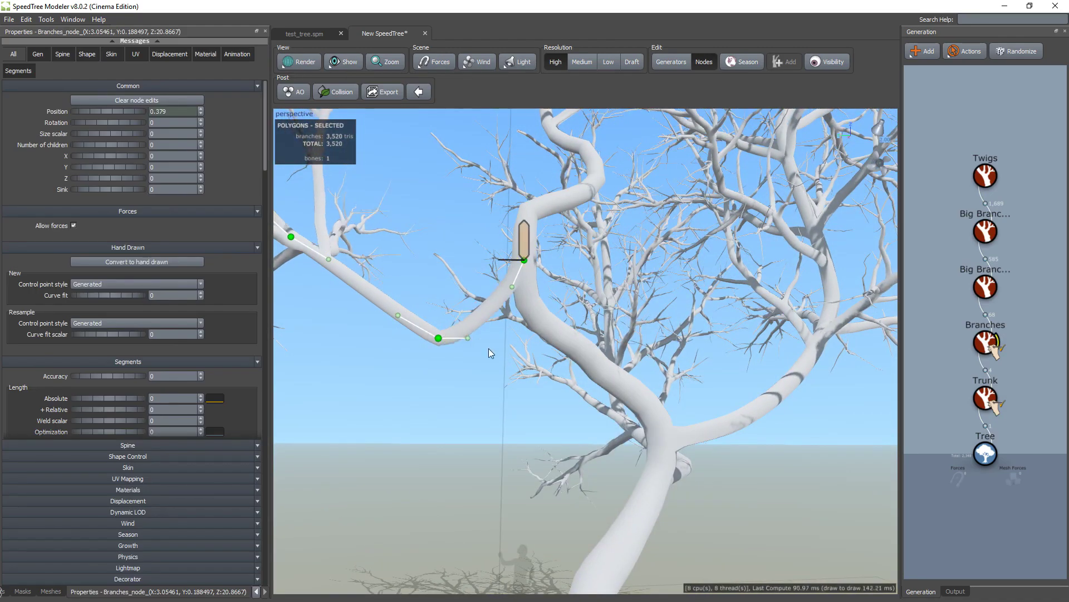
left_click_drag(397, 315, 369, 335)
scroll(628, 410, "down", 6)
left_click(659, 406)
scroll(573, 422, "up", 2)
mouse_move(572, 422)
left_mouse_down()
mouse_move(610, 420)
mouse_move(630, 444)
mouse_move(770, 317)
left_mouse_up()
scroll(699, 463, "down", 2)
mouse_move(771, 457)
left_mouse_down()
mouse_move(700, 462)
mouse_move(703, 415)
left_mouse_up()
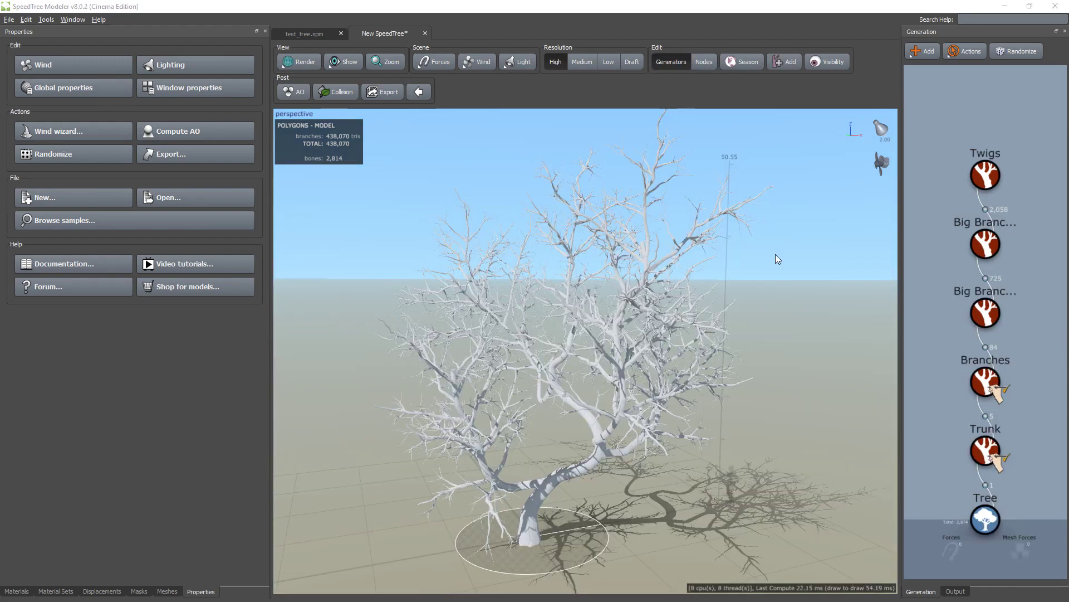
Add a BatchedLeaves generator to the Twigs generator.
left_click(983, 179)
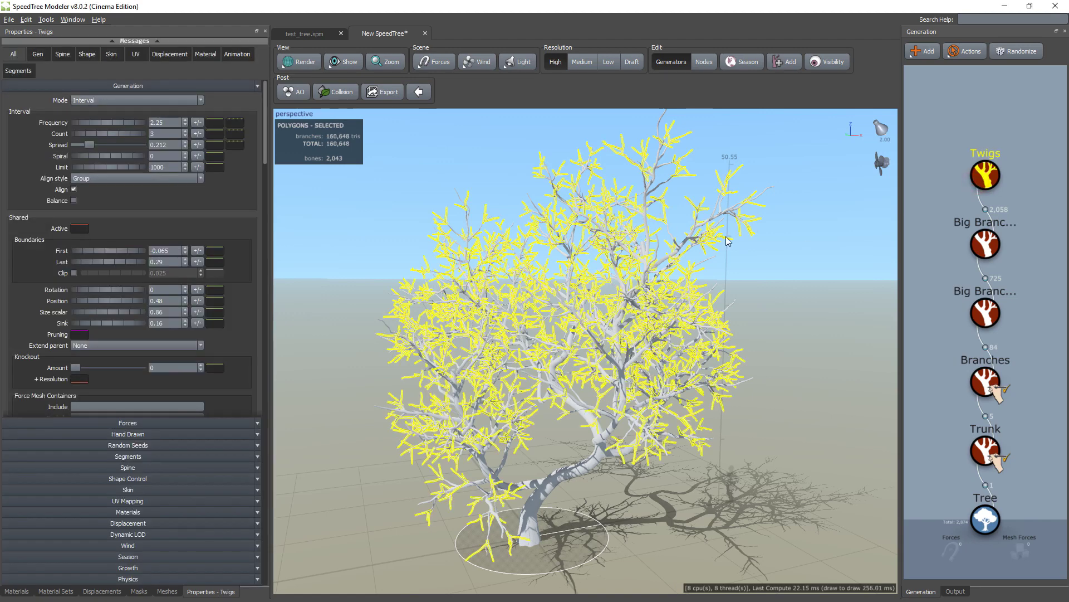
right_click(994, 182)
mouse_move(963, 192)
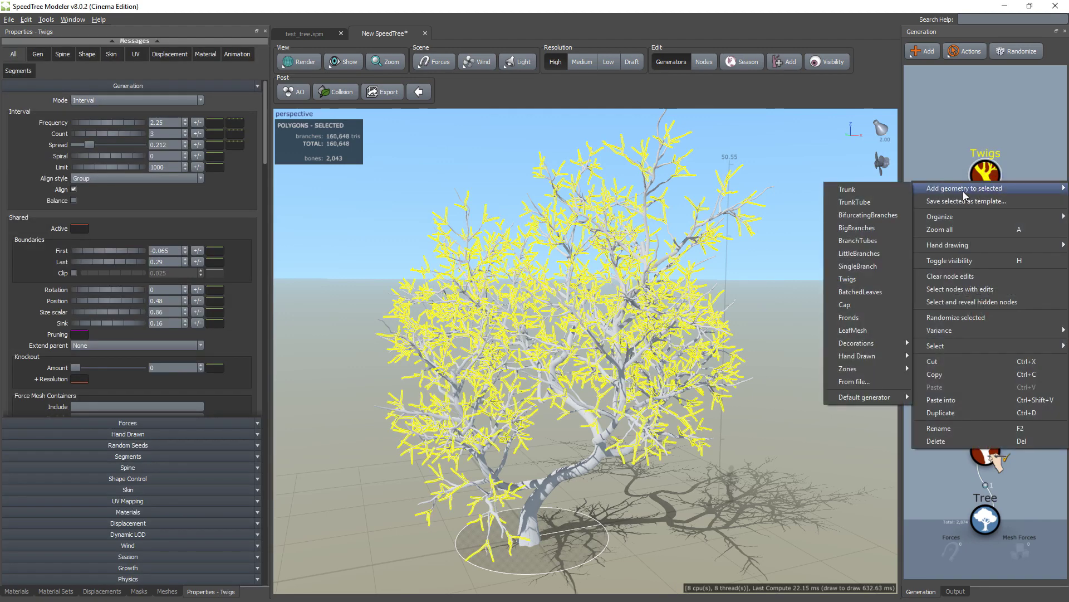
left_click(863, 292)
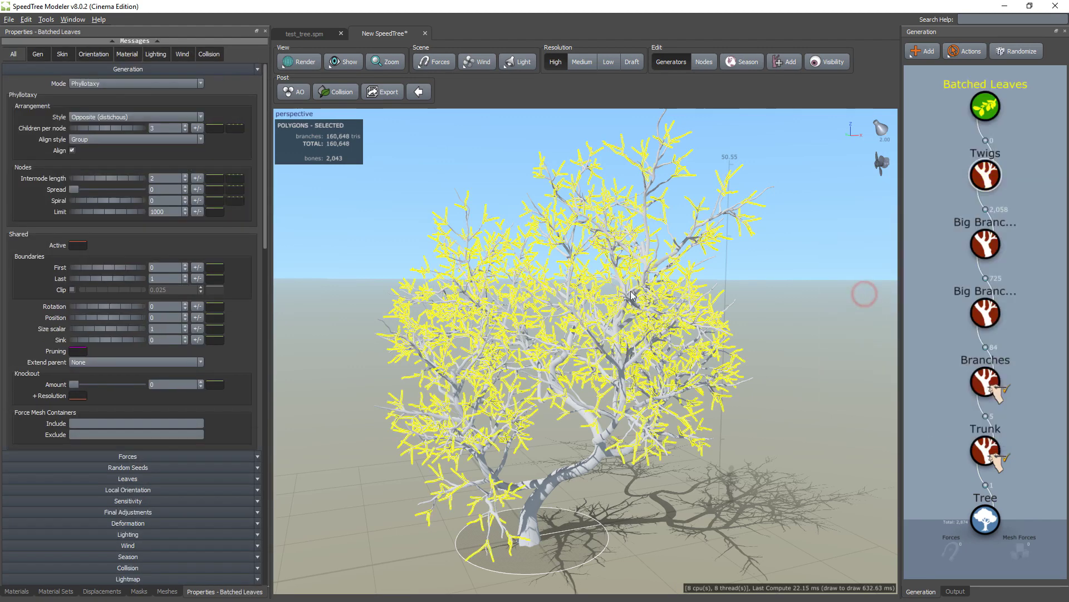
left_click_drag(701, 290, 757, 287)
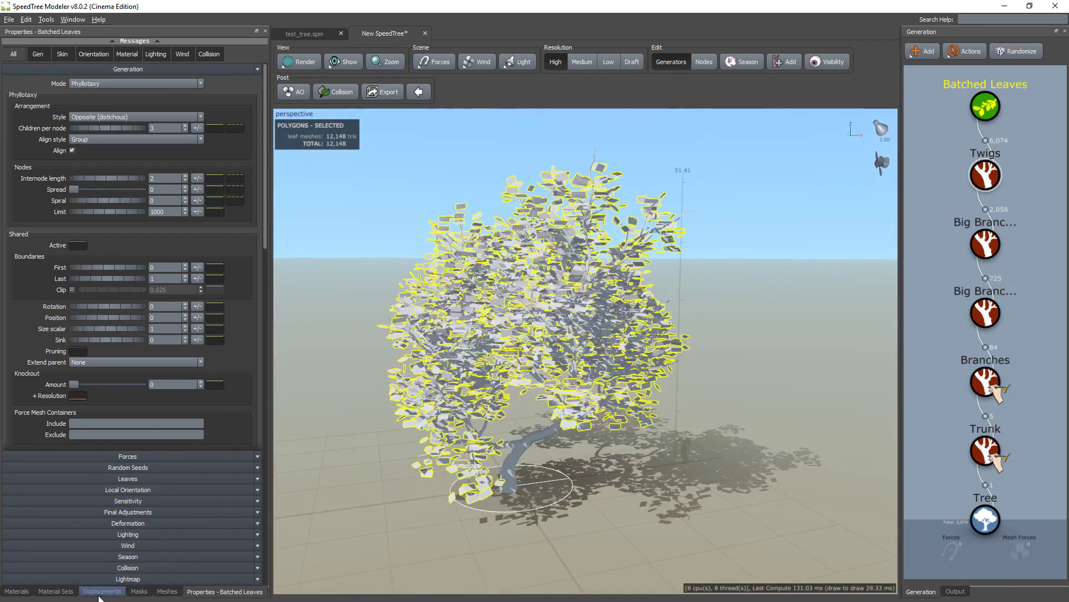
Create a new material named leaf.
left_click(17, 591)
left_click(234, 45)
left_click(420, 222)
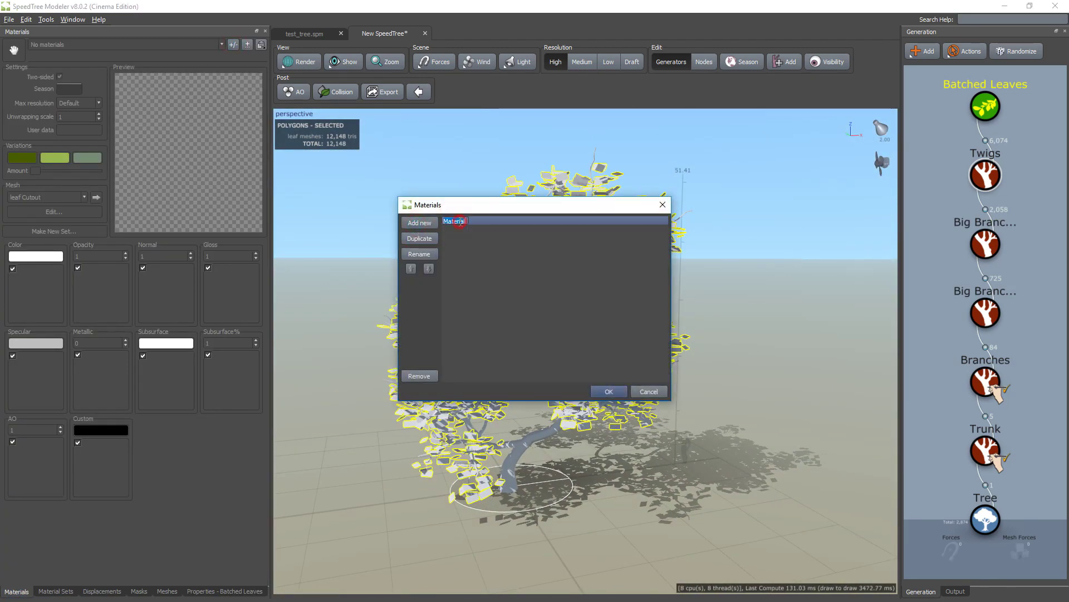
type("leaf")
key("Return")
left_click(609, 391)
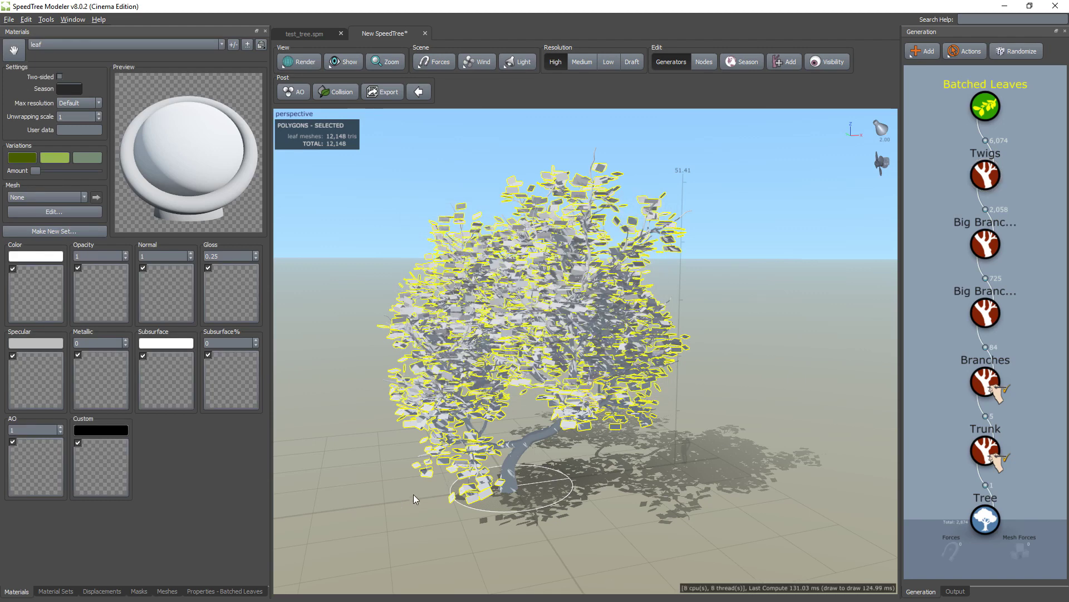
Switch to the browser, examine the tree leaf atlases in the Quixel Megascans library and open a Plant Perennials asset.
key("alt+Tab")
scroll(53, 173, "down", 1)
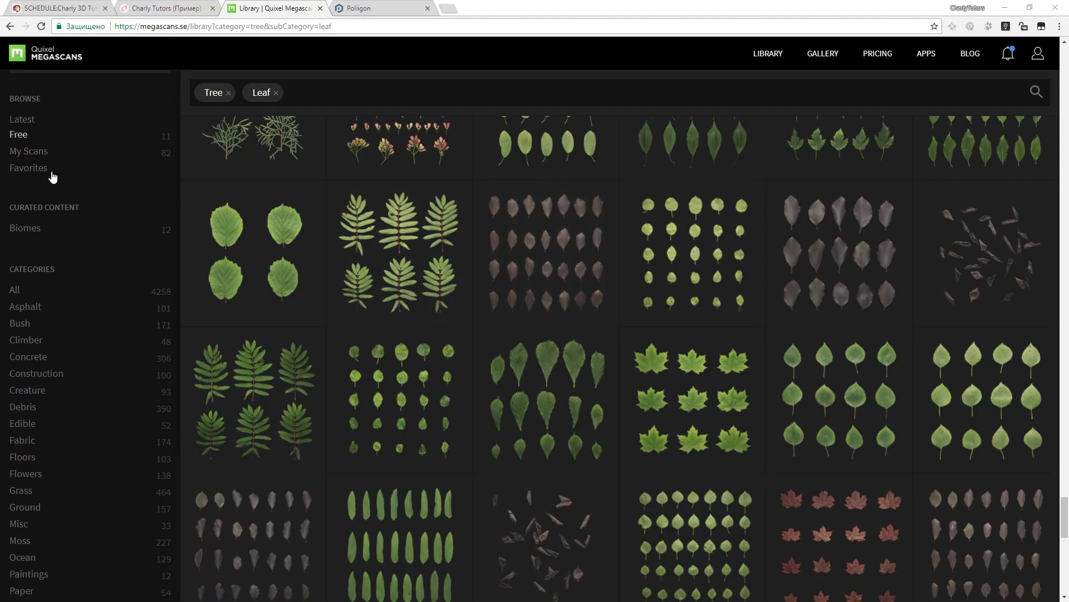
scroll(53, 176, "down", 5)
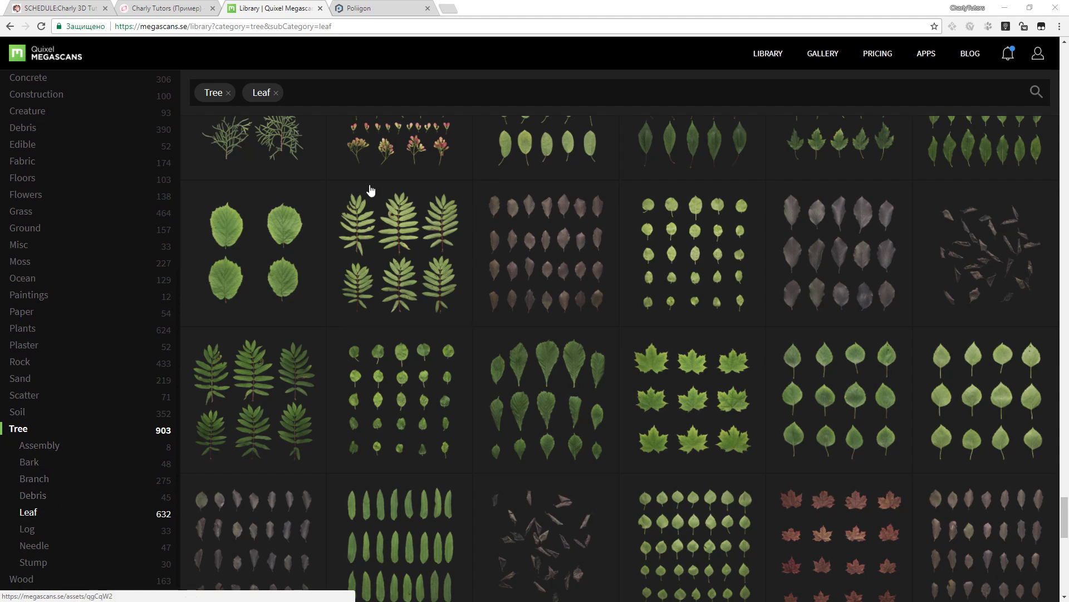
scroll(472, 365, "down", 1)
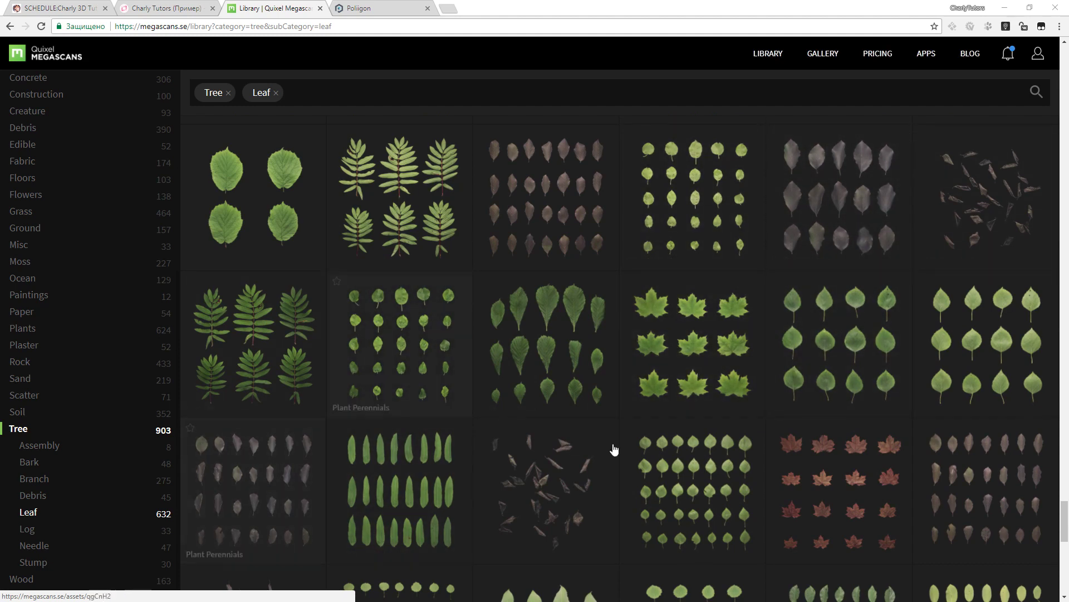
left_click(576, 442)
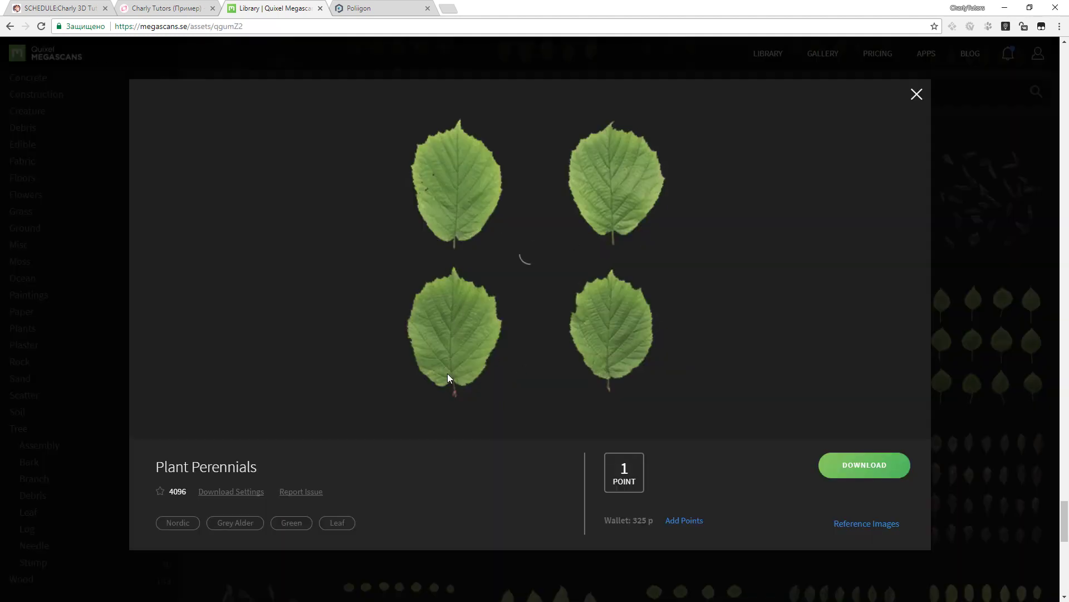
Examine the leaf textures available on Poliigon.
left_click(384, 7)
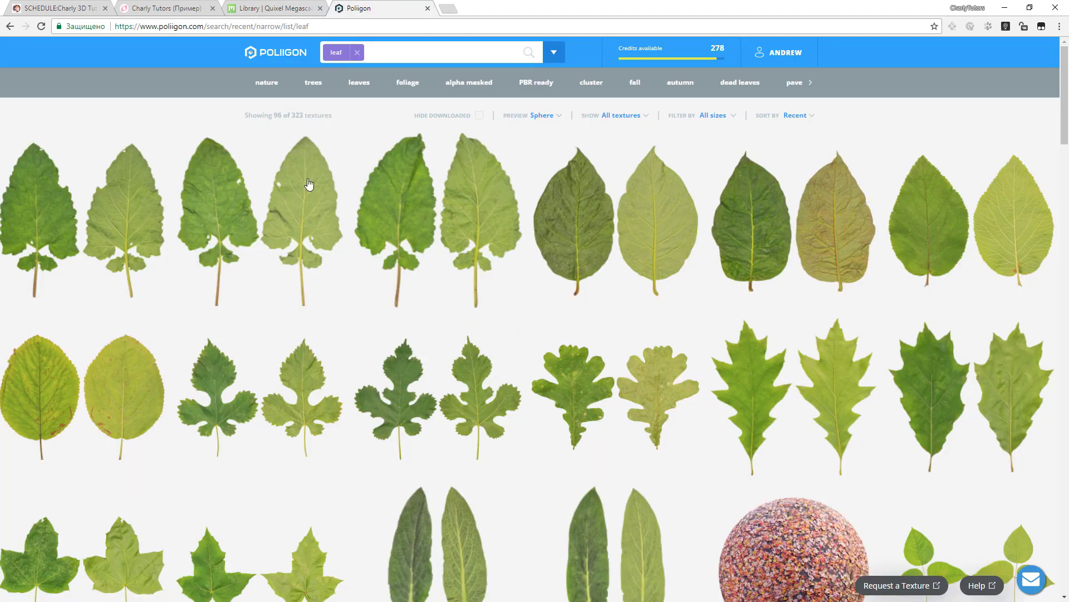
scroll(309, 184, "down", 20)
scroll(420, 341, "down", 15)
scroll(423, 346, "up", 5)
scroll(423, 346, "down", 5)
scroll(423, 346, "up", 8)
scroll(425, 350, "down", 15)
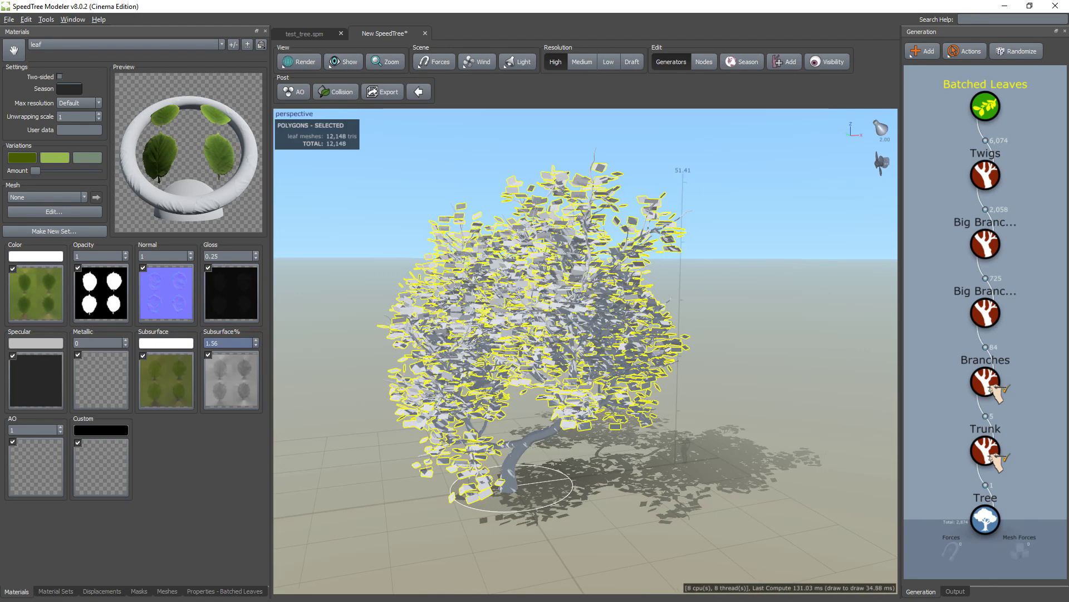
Make the leaf material two-sided and fit its cutout mesh's four corner points around a single leaf of the atlas.
left_click(60, 77)
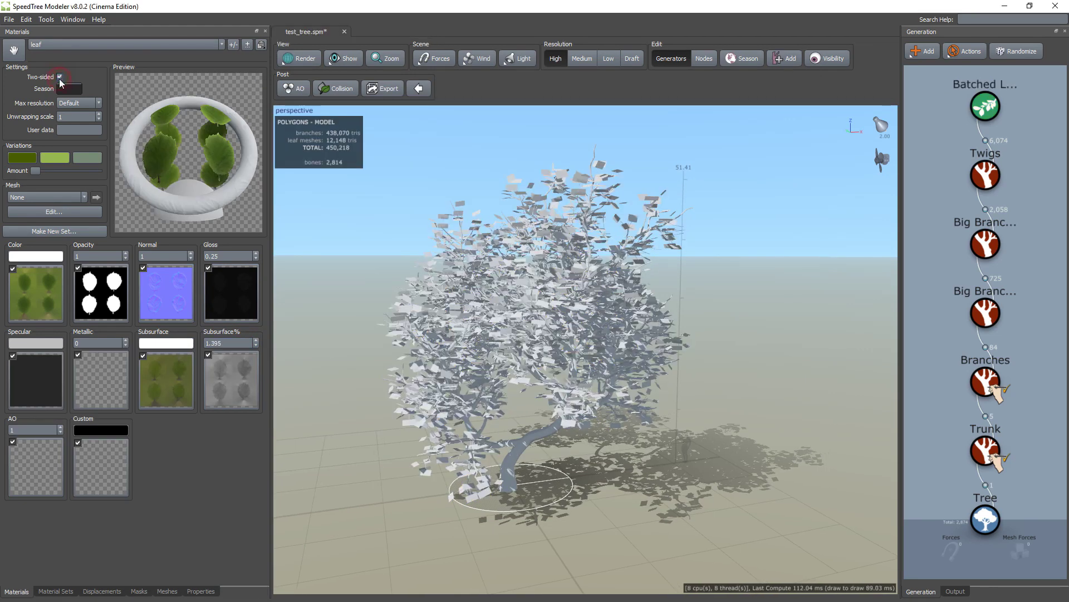
left_click(35, 212)
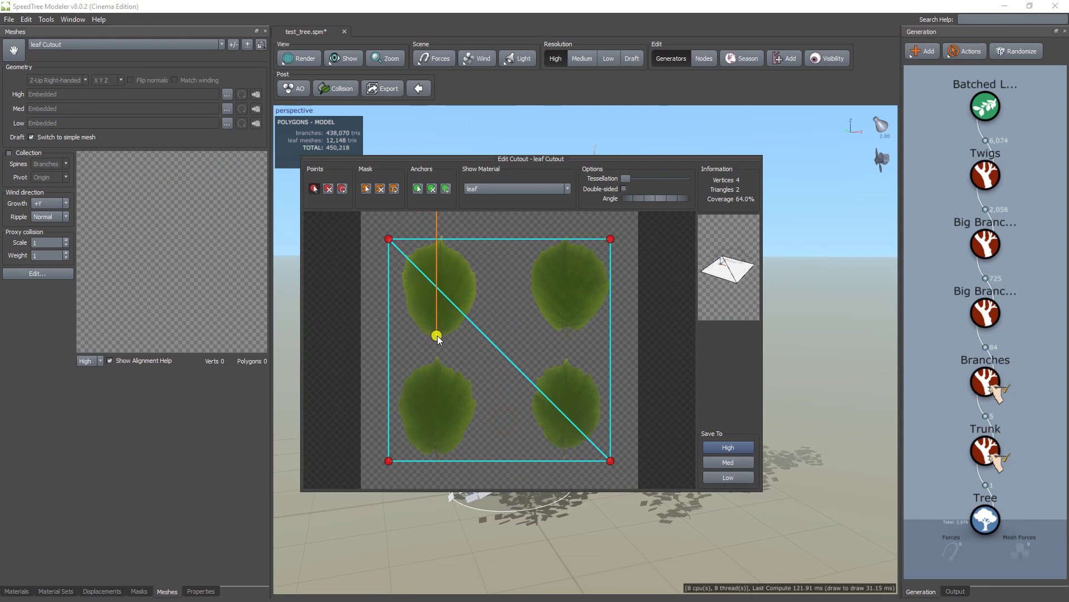
left_click_drag(610, 238, 456, 232)
left_click_drag(388, 239, 434, 232)
left_click_drag(388, 460, 408, 333)
left_click_drag(610, 460, 458, 339)
Add extra points to the leaf cutout's outline and adjust them to follow the leaf's shape.
left_click(459, 282)
left_click_drag(459, 282, 480, 291)
left_click_drag(428, 264, 404, 255)
left_click_drag(409, 333, 411, 337)
left_click_drag(403, 255, 397, 261)
left_click_drag(460, 234, 463, 236)
left_click_drag(481, 291, 485, 289)
Save the cutout as the low-resolution mesh, increase its tessellation and save it as the high-resolution mesh.
left_click(730, 477)
left_click_drag(628, 178, 637, 178)
left_click(730, 447)
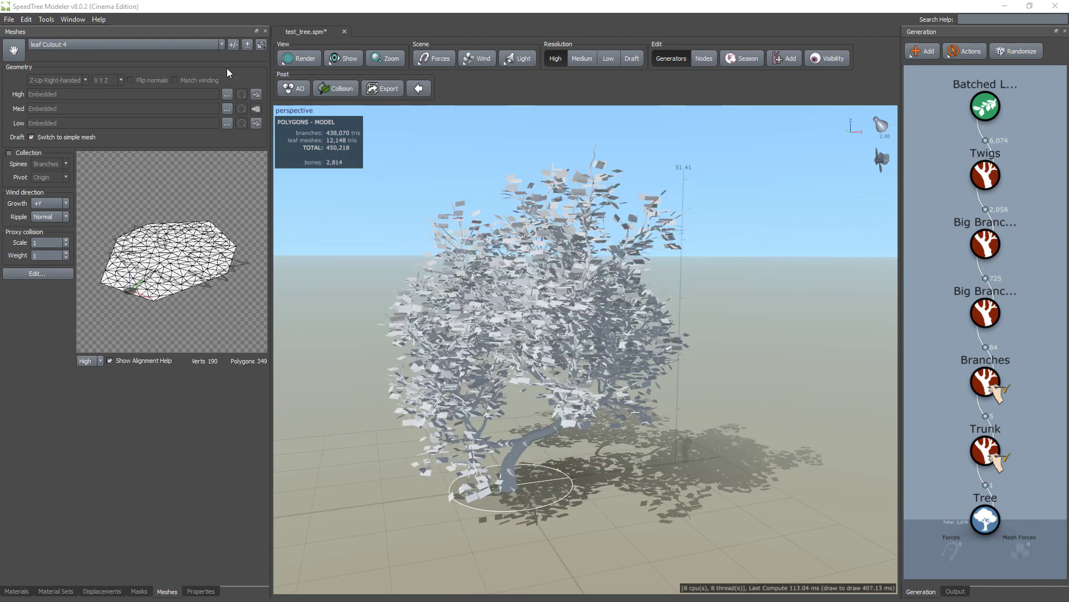
Rename the four leaf cutout meshes as leaf, leaf2, leaf3 and leaf4.
left_click(233, 45)
double_click(459, 220)
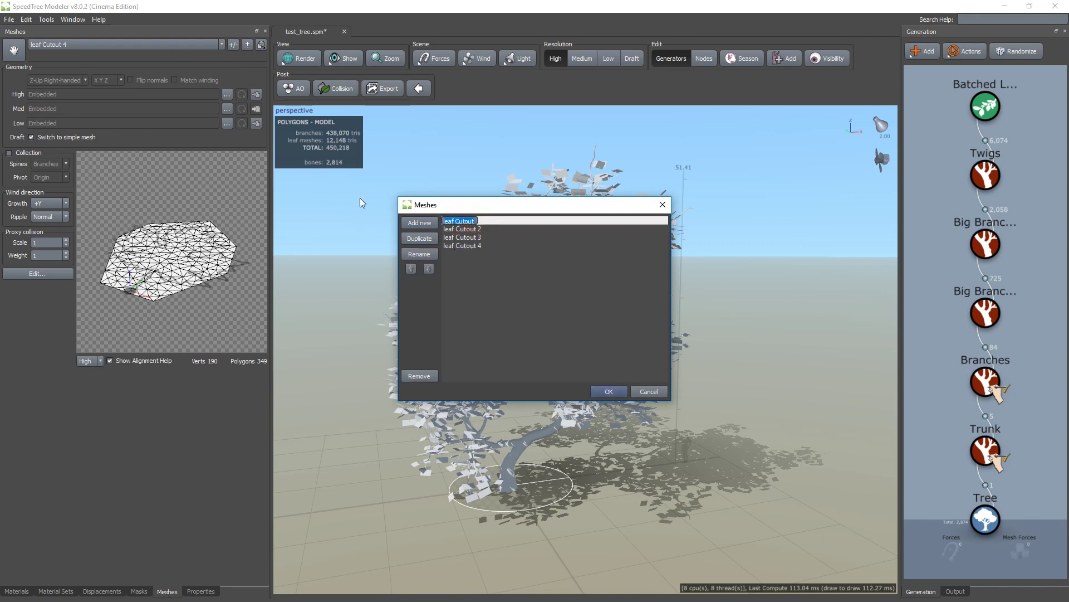
type("leaf")
double_click(474, 230)
type("leaf2")
double_click(474, 238)
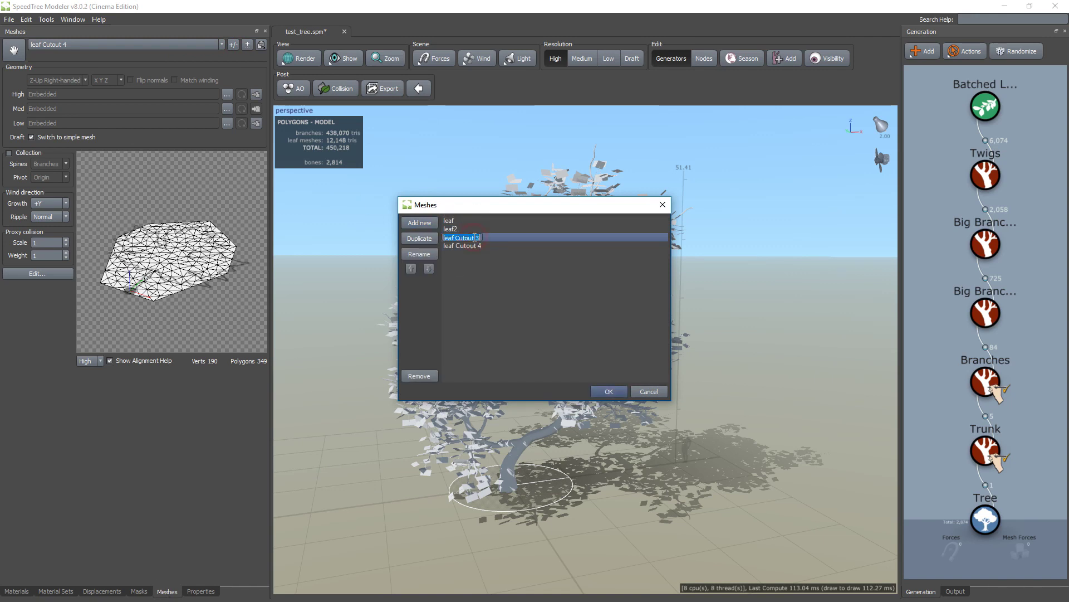
type("leaf3")
double_click(472, 243)
key("Return")
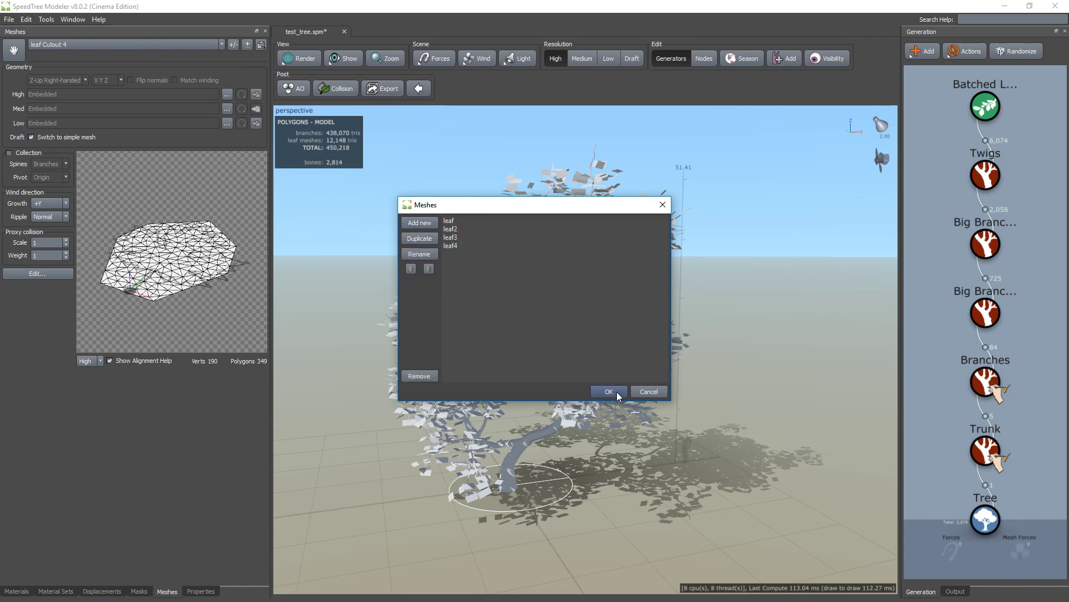
left_click(610, 392)
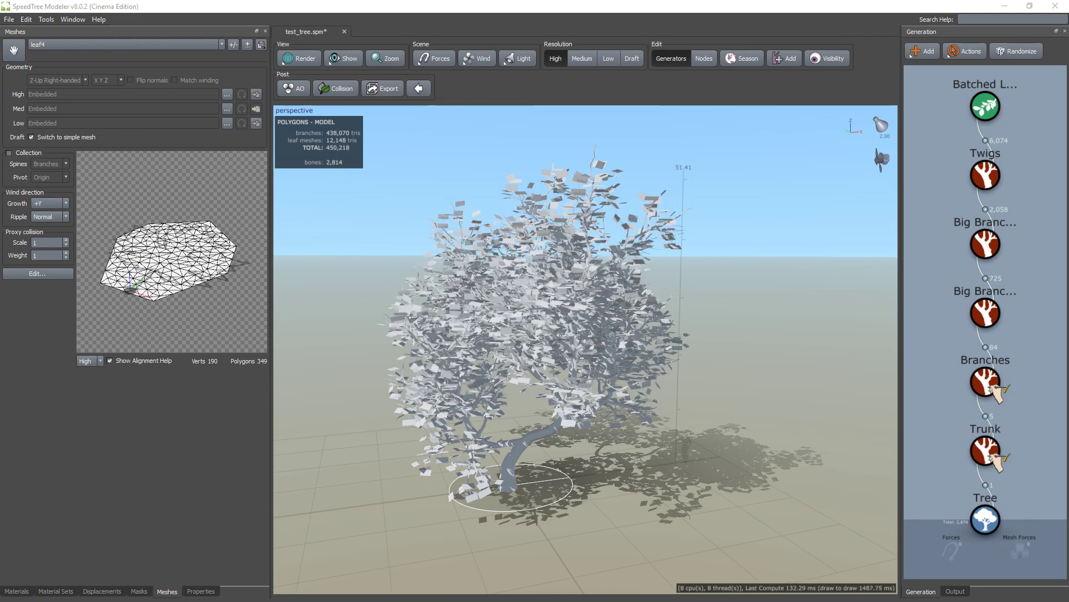
Select the Batched Leaves generator and review its leaf type settings and the material sets.
left_click(989, 105)
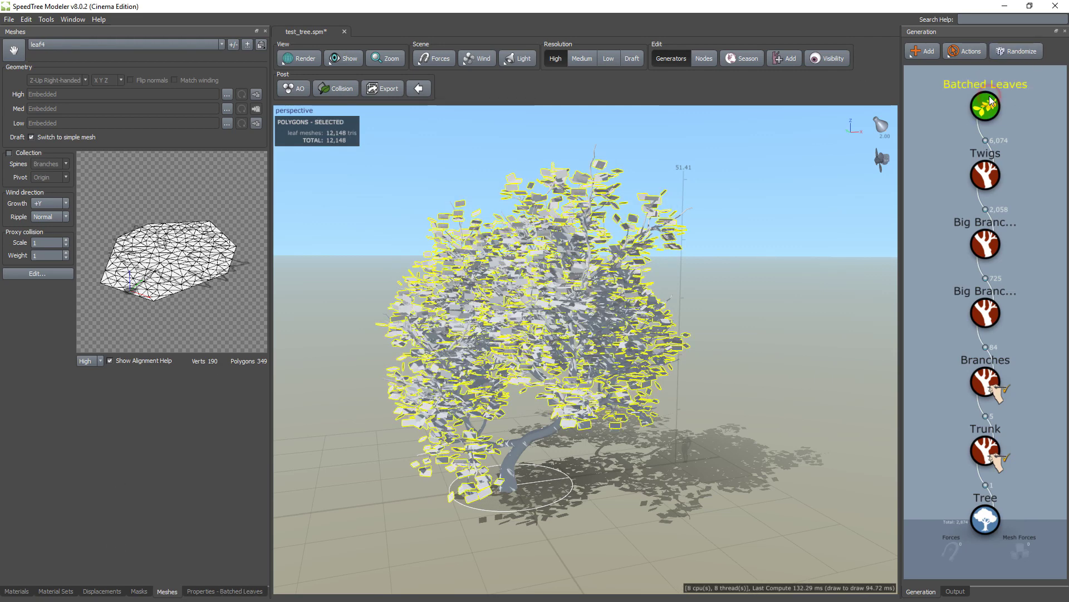
left_click(241, 591)
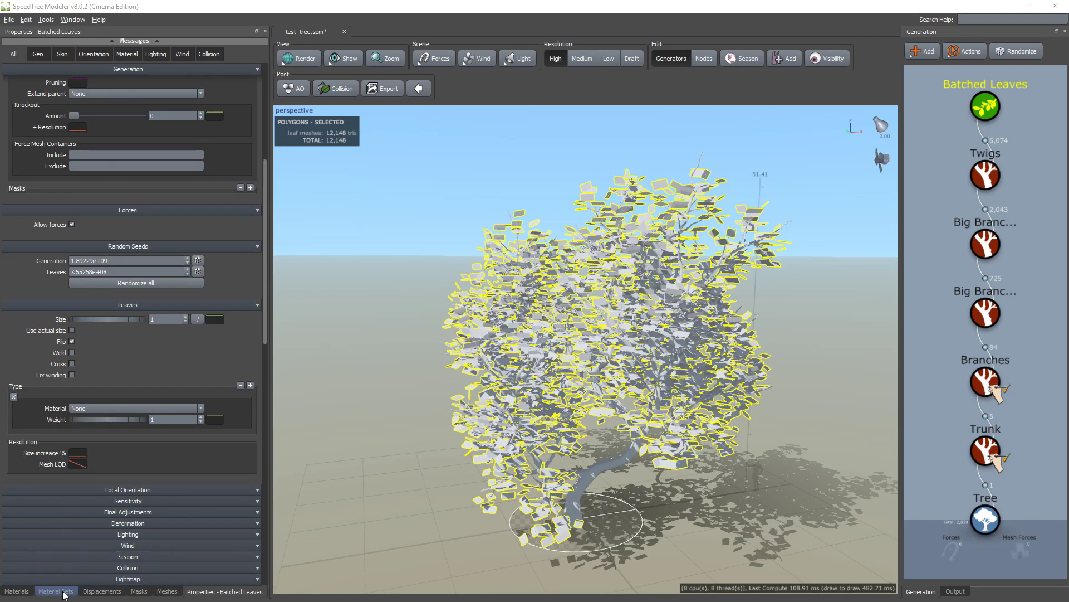
left_click(55, 591)
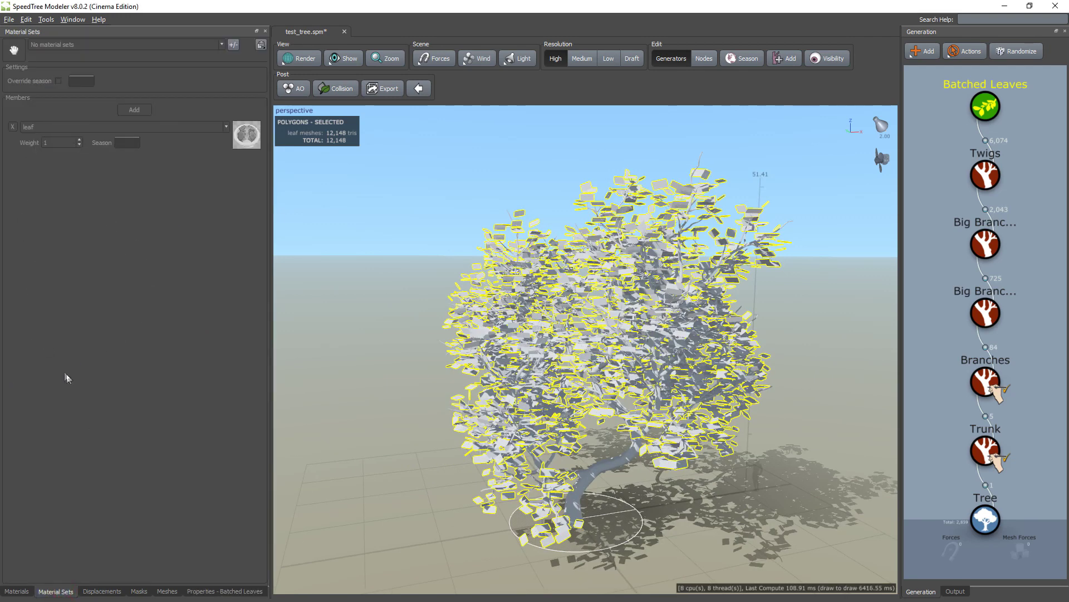
Duplicate the leaf material three times.
left_click(29, 591)
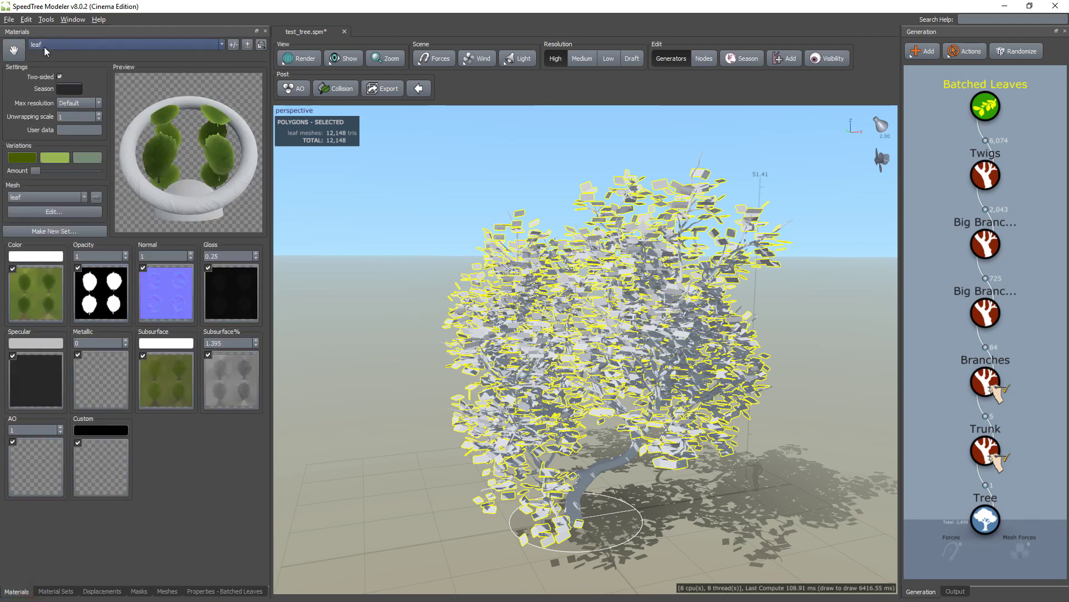
left_click(234, 44)
left_click(454, 221)
left_click(416, 240)
left_click(457, 229)
left_click(418, 240)
left_click(458, 237)
left_click(417, 239)
Rename the three duplicated leaf materials as leaf 2, leaf 3 and leaf 4.
double_click(465, 229)
type("2")
key("Return")
double_click(473, 239)
left_click_drag(488, 238, 457, 269)
type("3")
key("Return")
double_click(503, 249)
type("4")
key("Return")
key("Return")
Assign the matching cutout meshes to the duplicated leaf materials, such as mesh leaf4 for material leaf 4.
left_click(112, 44)
left_click(106, 62)
left_click(44, 197)
left_click(39, 222)
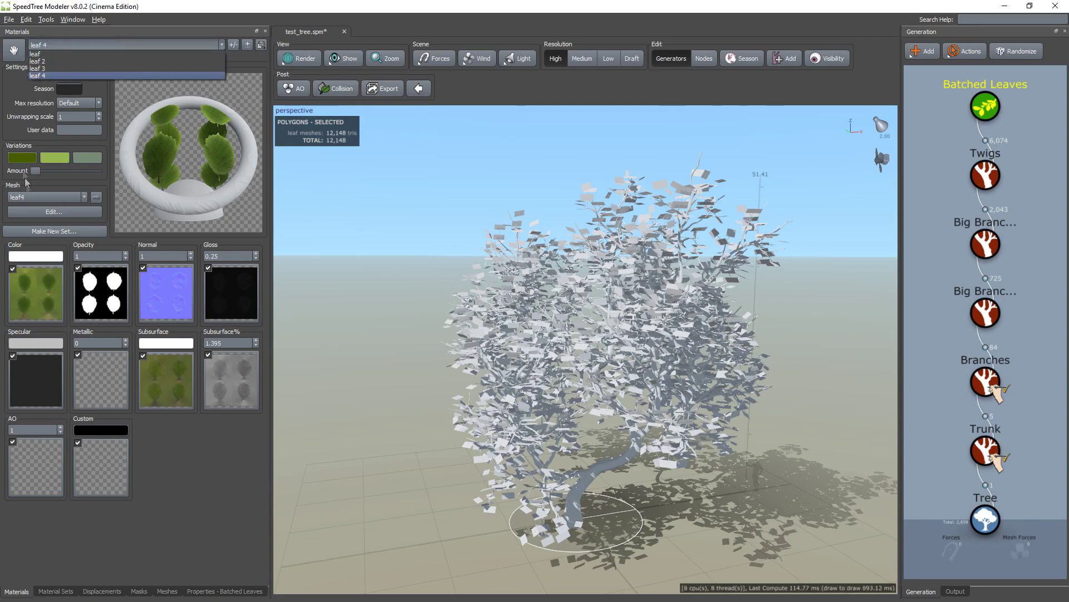
Create a new material set named full leaf.
left_click(56, 591)
left_click(233, 44)
left_click(420, 222)
double_click(477, 221)
type("full lefl")
key("BackSpace")
type("af")
left_click(609, 391)
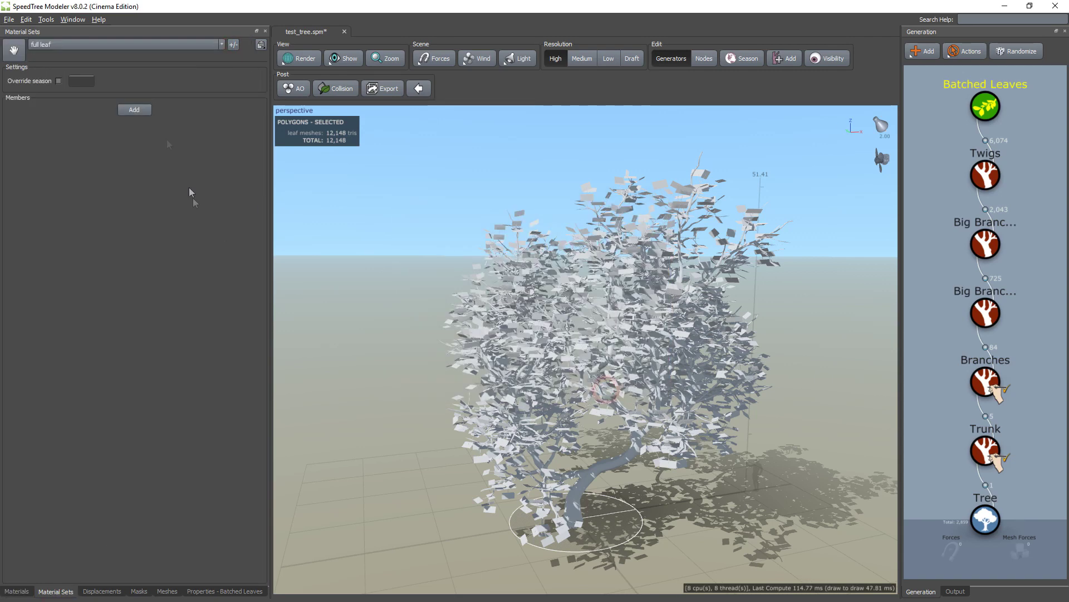
Add the materials leaf, leaf 2, leaf 3 and leaf 4 as members of the full leaf set.
left_click(134, 109)
left_click(86, 127)
left_click(84, 135)
left_click(134, 110)
left_click(67, 161)
left_click(53, 177)
left_click(134, 109)
left_click(64, 194)
left_click(53, 217)
left_click(134, 109)
left_click(64, 227)
left_click(53, 258)
Set the weights of the full leaf set's second, third and fourth members to 0.83, 0.9 and 0.3.
double_click(56, 176)
type("0.83")
double_click(56, 210)
type("0.9")
double_click(56, 243)
type("0.3")
Assign the full leaf material set to the Batched Leaves generator.
left_click(246, 234)
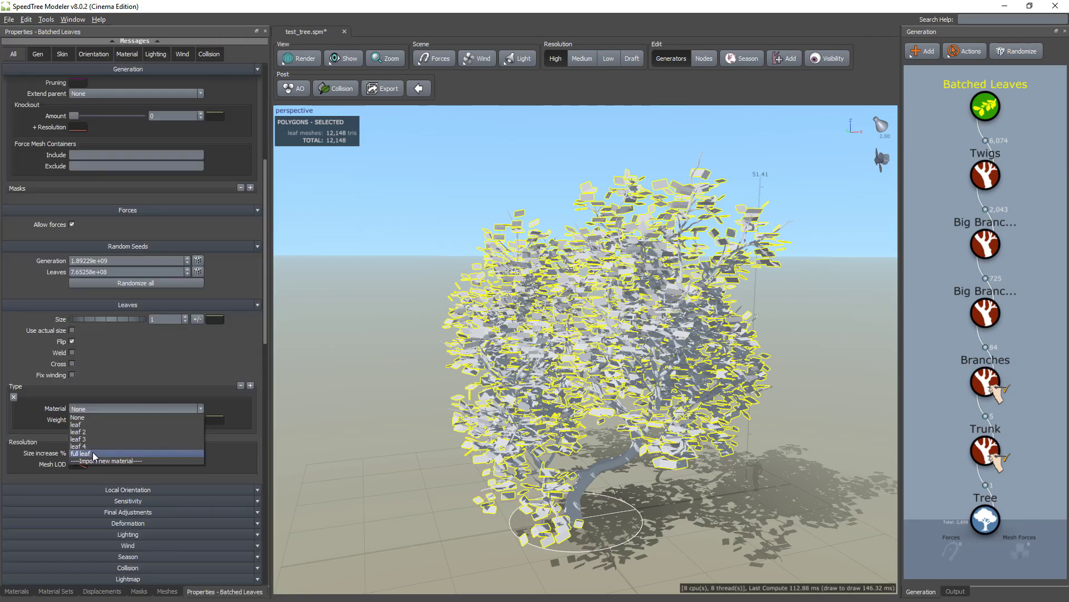
left_click(90, 453)
left_click(401, 329)
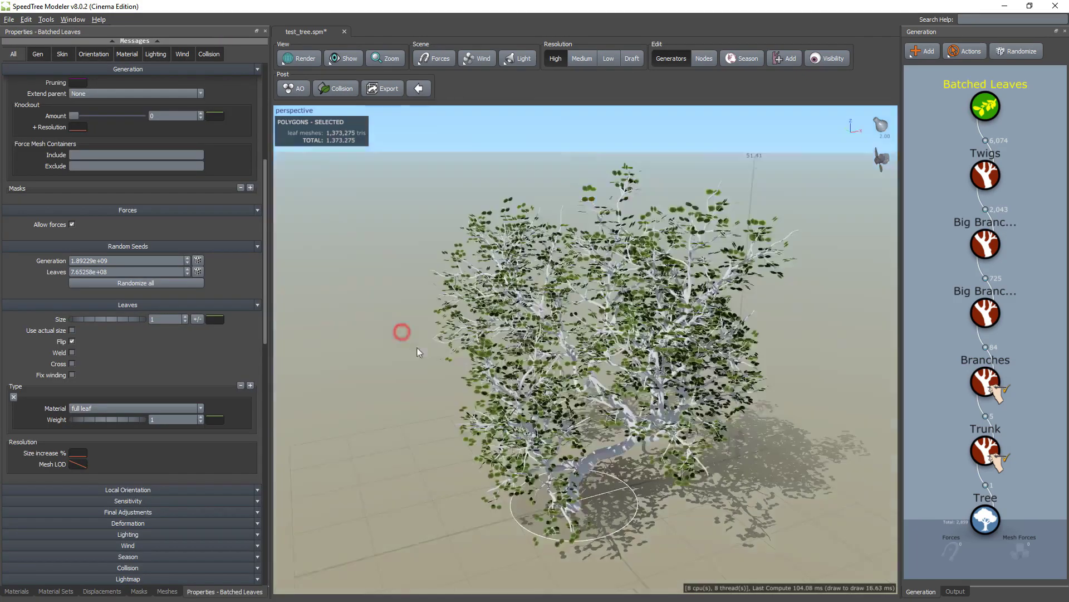
Select a main branch and isolate it with the Focus visibility option.
left_click_drag(413, 333, 495, 393)
left_click(496, 393)
left_click(829, 58)
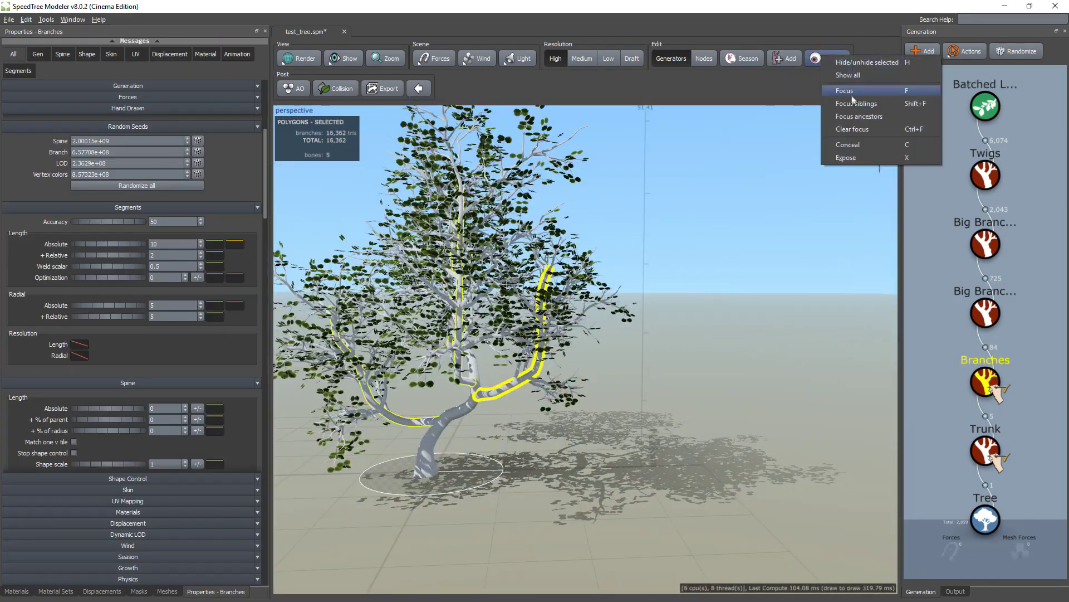
left_click(849, 92)
scroll(648, 259, "up", 4)
Set the batched leaves' node spread to 0.438 and spiral to 0.84.
left_click(643, 352)
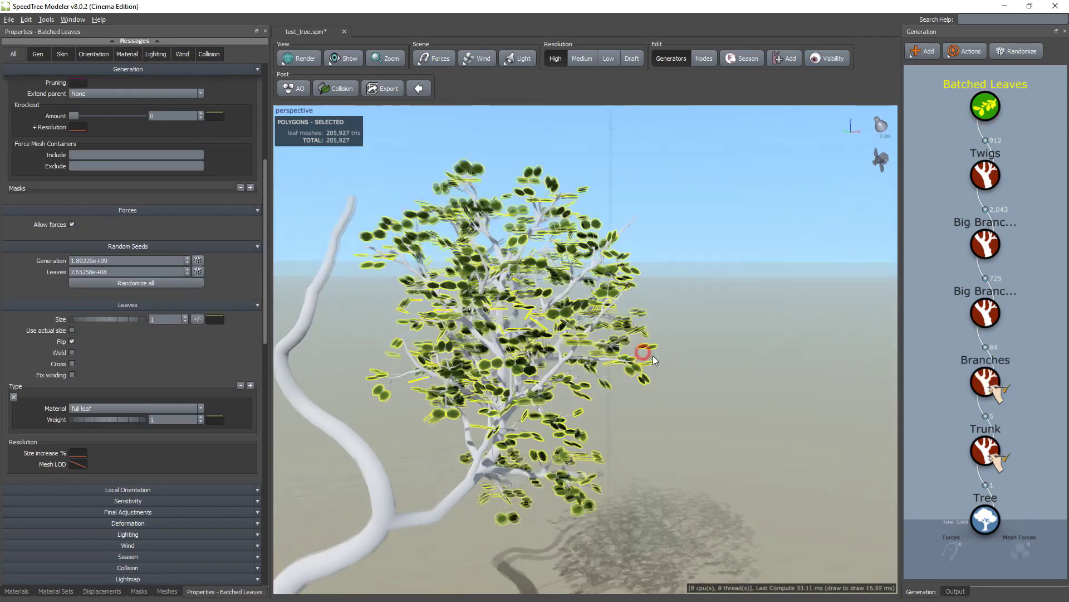
scroll(198, 251, "up", 5)
left_click_drag(646, 356, 685, 379)
left_click_drag(74, 190, 92, 195)
Set the leaves' local orientation align to 0.108 and add variance of .14 to sky influence, .31 to fold and .49 to align.
scroll(88, 456, "down", 10)
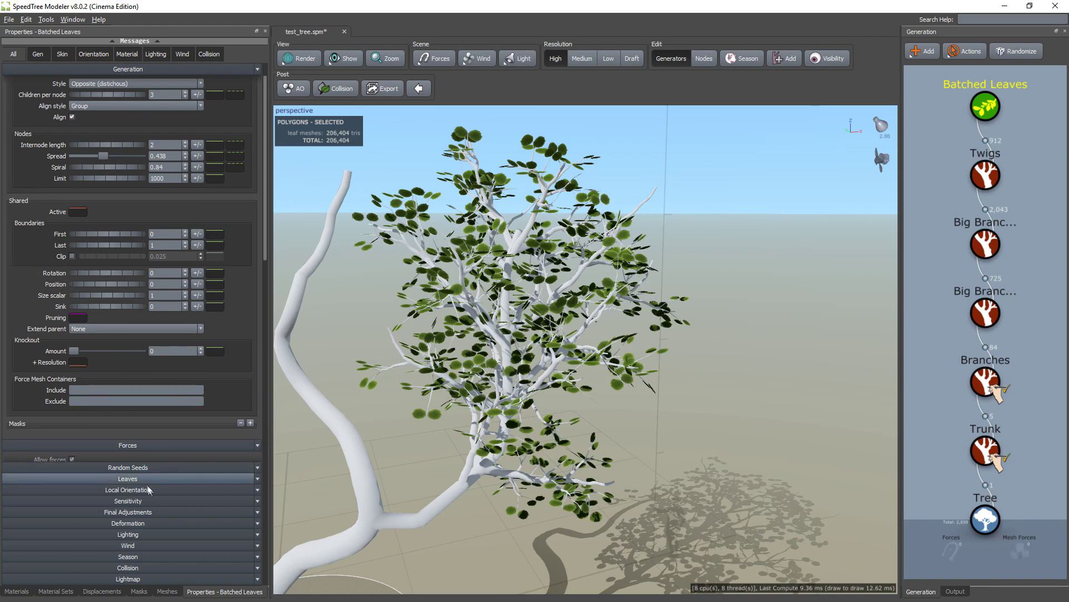
scroll(87, 452, "down", 3)
left_click_drag(109, 402, 113, 403)
left_click(198, 402)
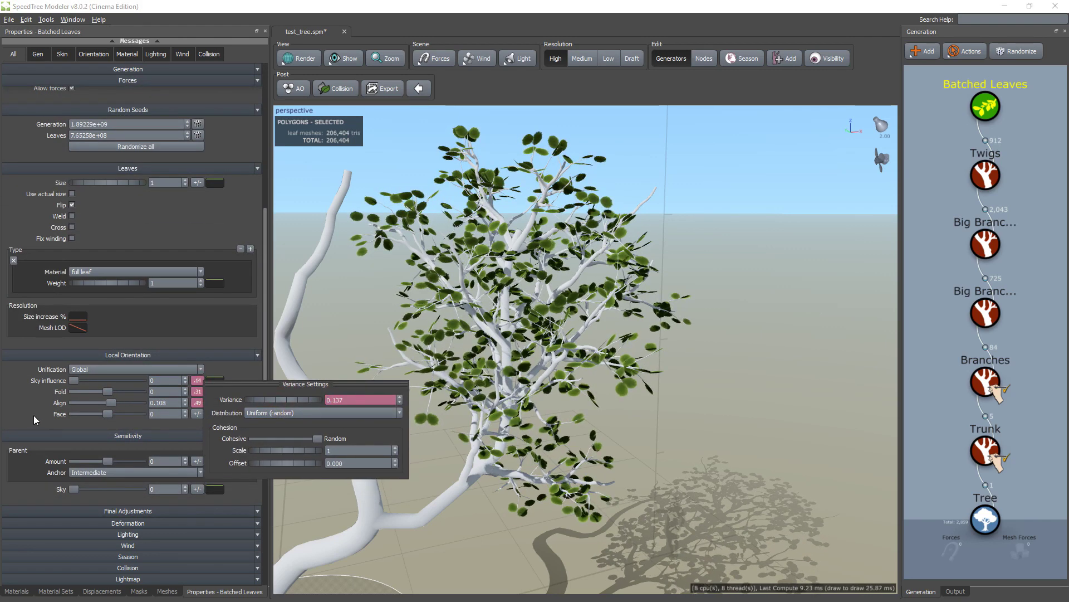
scroll(136, 325, "up", 3)
scroll(136, 324, "down", 8)
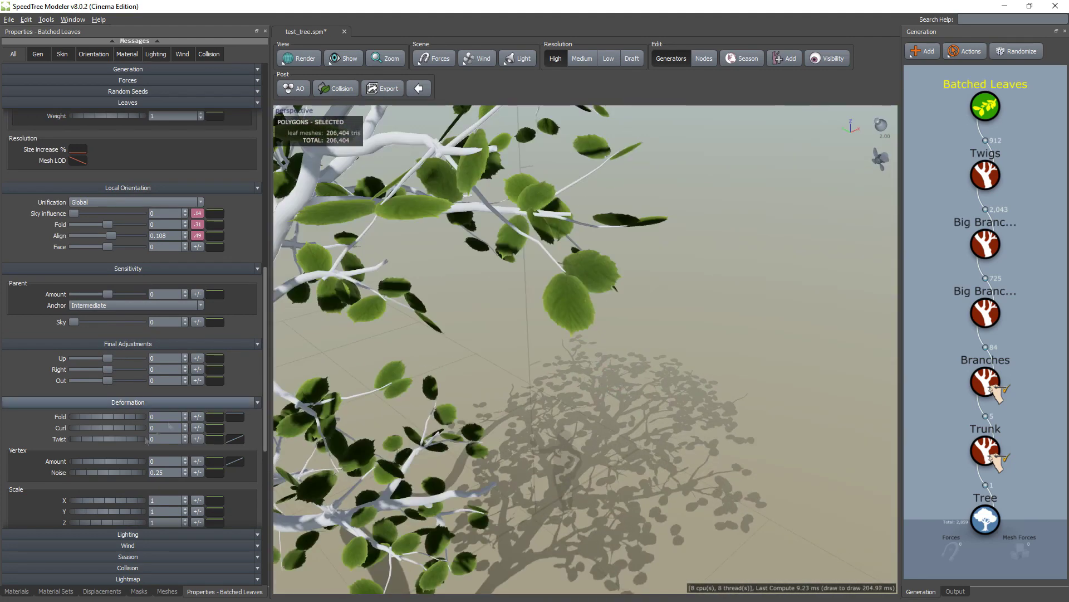
Add variance to the batched leaves' deformation fold, curl and twist.
left_click_drag(109, 418, 153, 439)
left_click(198, 418)
left_click(198, 428)
mouse_move(282, 448)
left_mouse_down()
mouse_move(305, 452)
mouse_move(287, 458)
left_mouse_up()
left_click(196, 439)
Add variance to the batched leaves' final adjustments for up, right and out.
left_click(197, 358)
left_click_drag(273, 377, 315, 406)
left_click(198, 369)
left_click(197, 380)
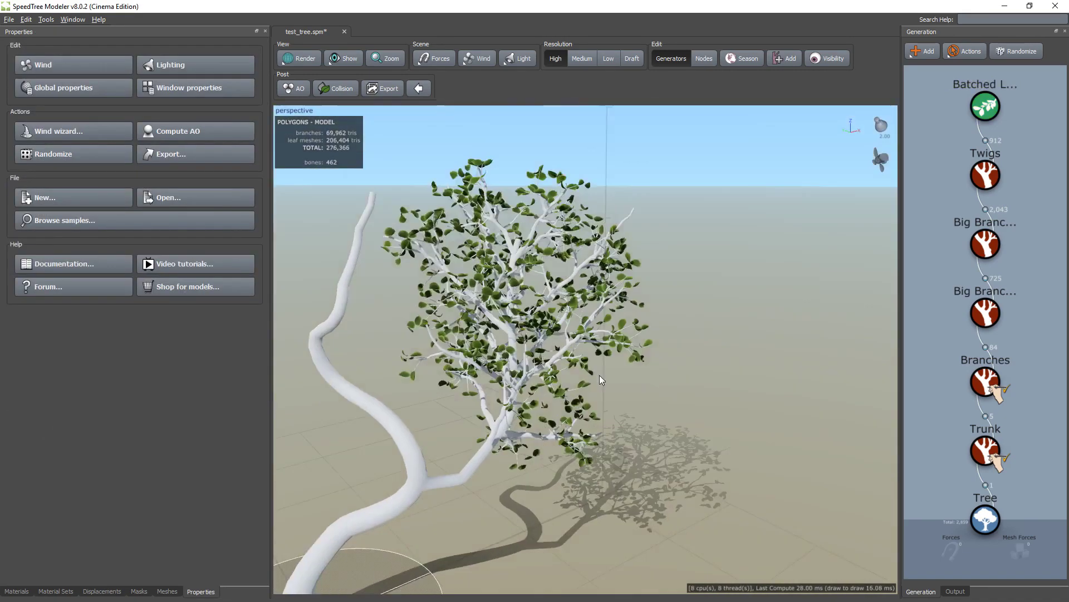
Raise the colour variation amount on leaf 4 and the other leaf materials.
scroll(607, 376, "up", 3)
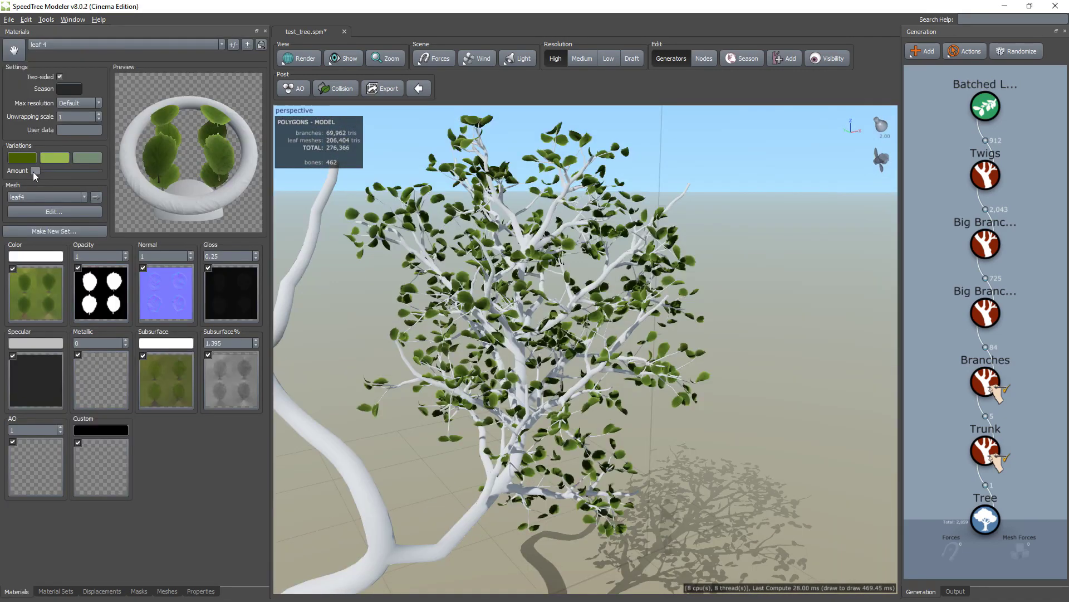
left_click_drag(35, 171, 51, 171)
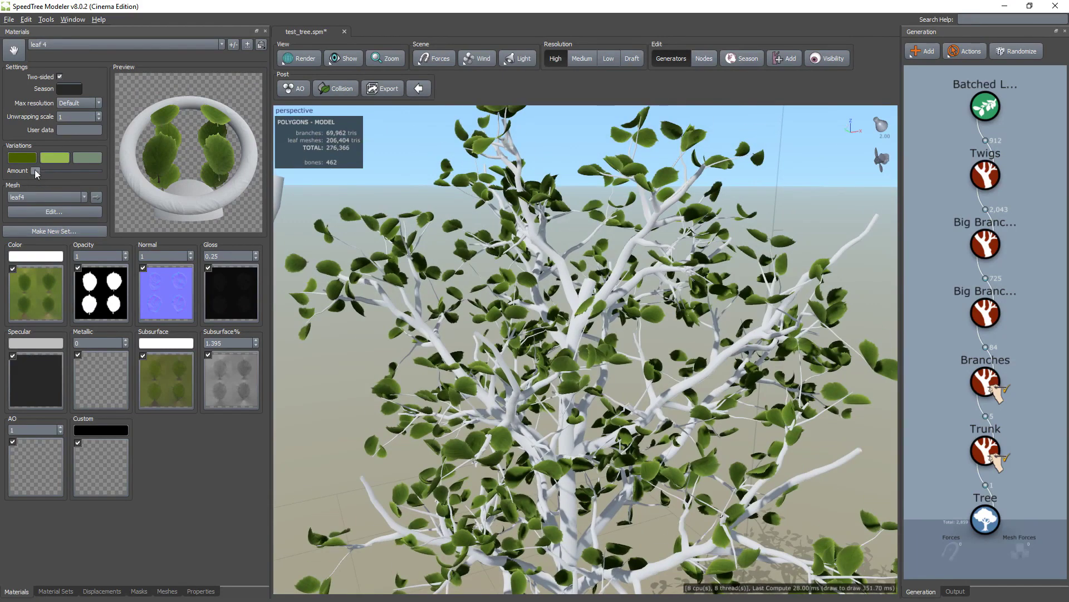
left_click(49, 45)
left_click(55, 68)
left_click_drag(35, 171, 48, 171)
left_click(54, 44)
left_click(54, 62)
left_click(44, 44)
left_click(43, 54)
mouse_move(582, 281)
left_mouse_down()
mouse_move(591, 324)
mouse_move(580, 282)
left_mouse_up()
Change the second variation colour of each leaf material, including leaf 4, to an ochre yellow.
left_click(54, 158)
mouse_move(146, 233)
left_mouse_down()
mouse_move(163, 233)
mouse_move(129, 241)
left_mouse_up()
left_click(54, 45)
left_click(53, 61)
left_click(57, 158)
left_click(60, 44)
left_click(60, 71)
left_click(56, 158)
left_click(63, 45)
left_click(62, 78)
left_click(56, 157)
left_click_drag(130, 240, 120, 240)
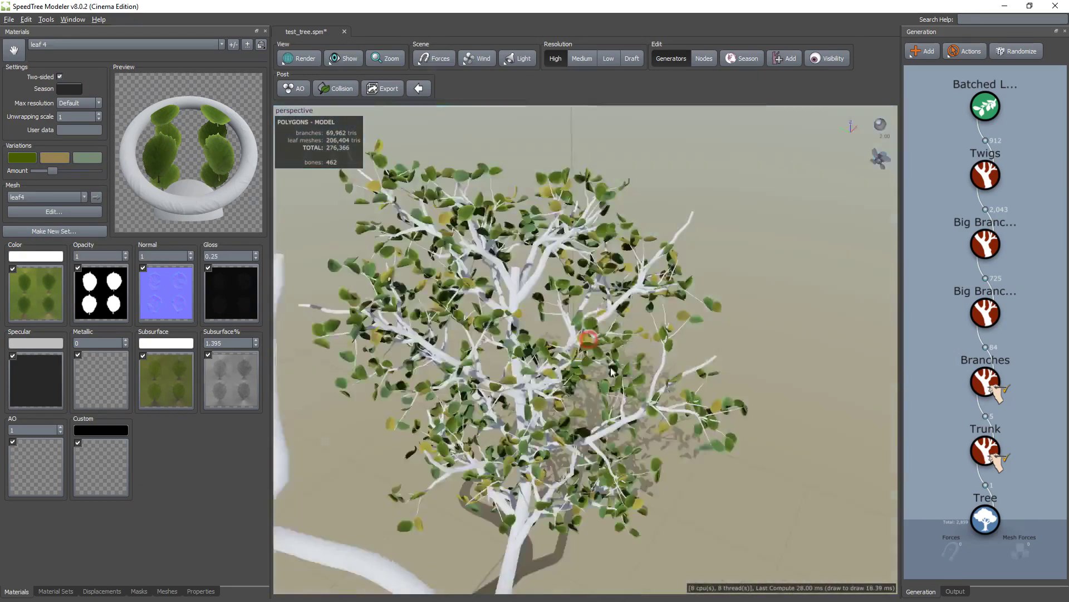
left_click_drag(612, 370, 490, 518)
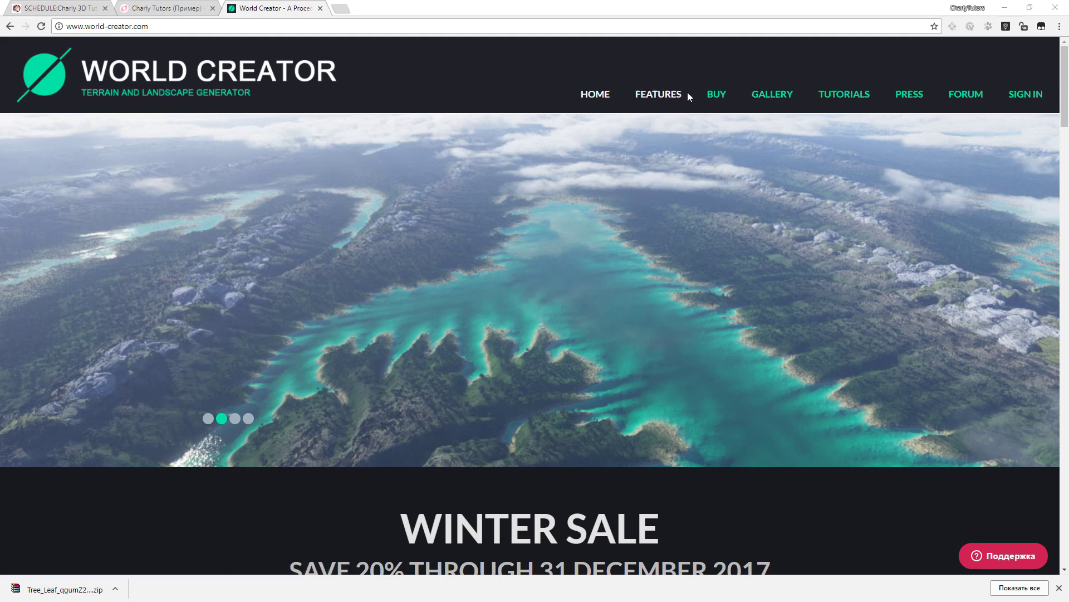
Look through the World Creator home page in the browser, including its community and system requirements sections.
scroll(611, 292, "down", 20)
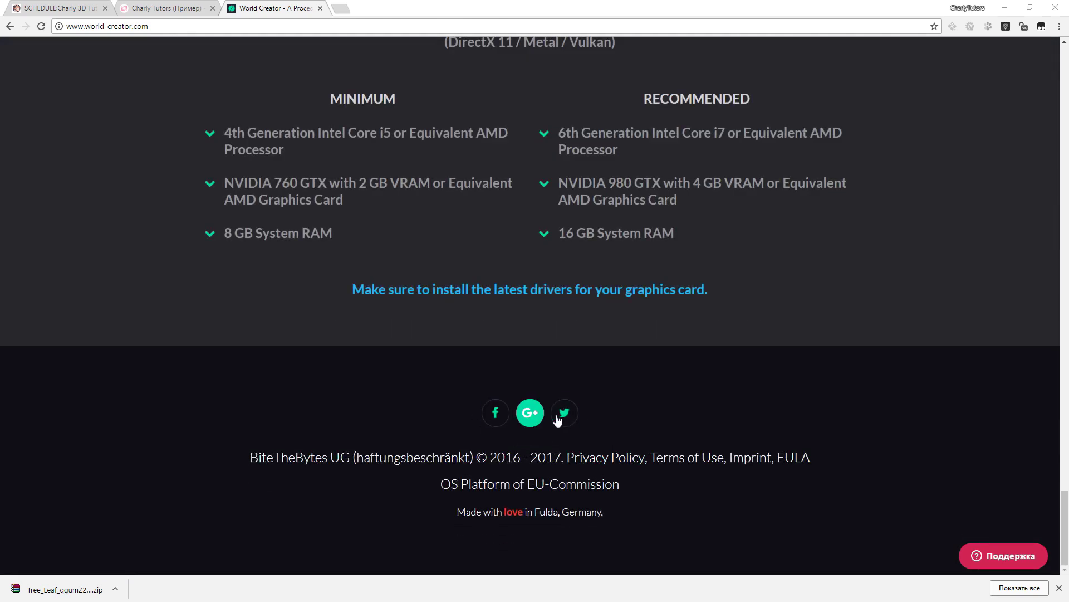
scroll(347, 396, "up", 9)
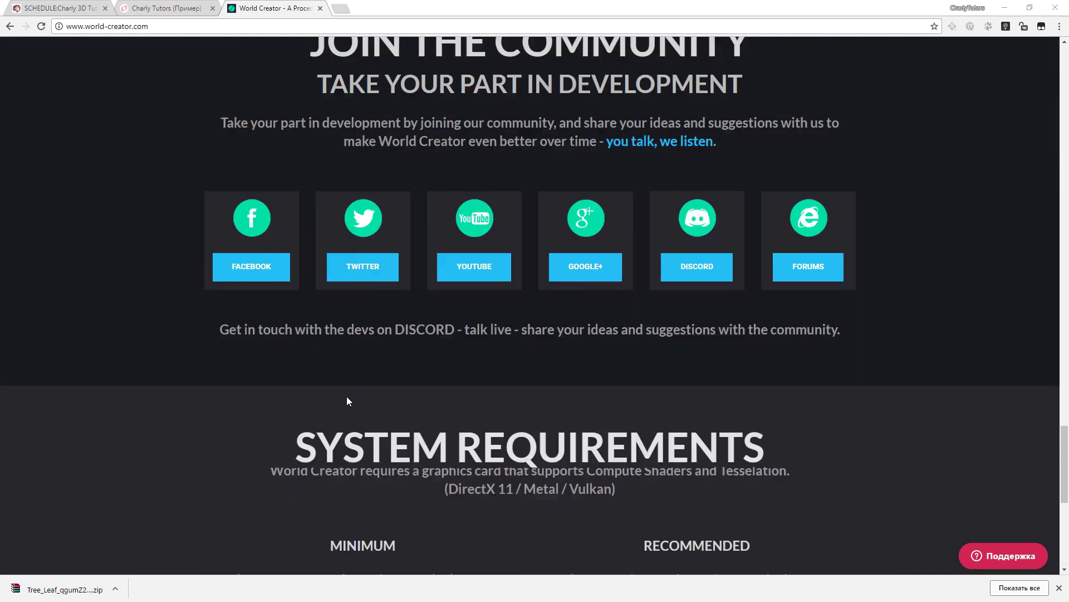